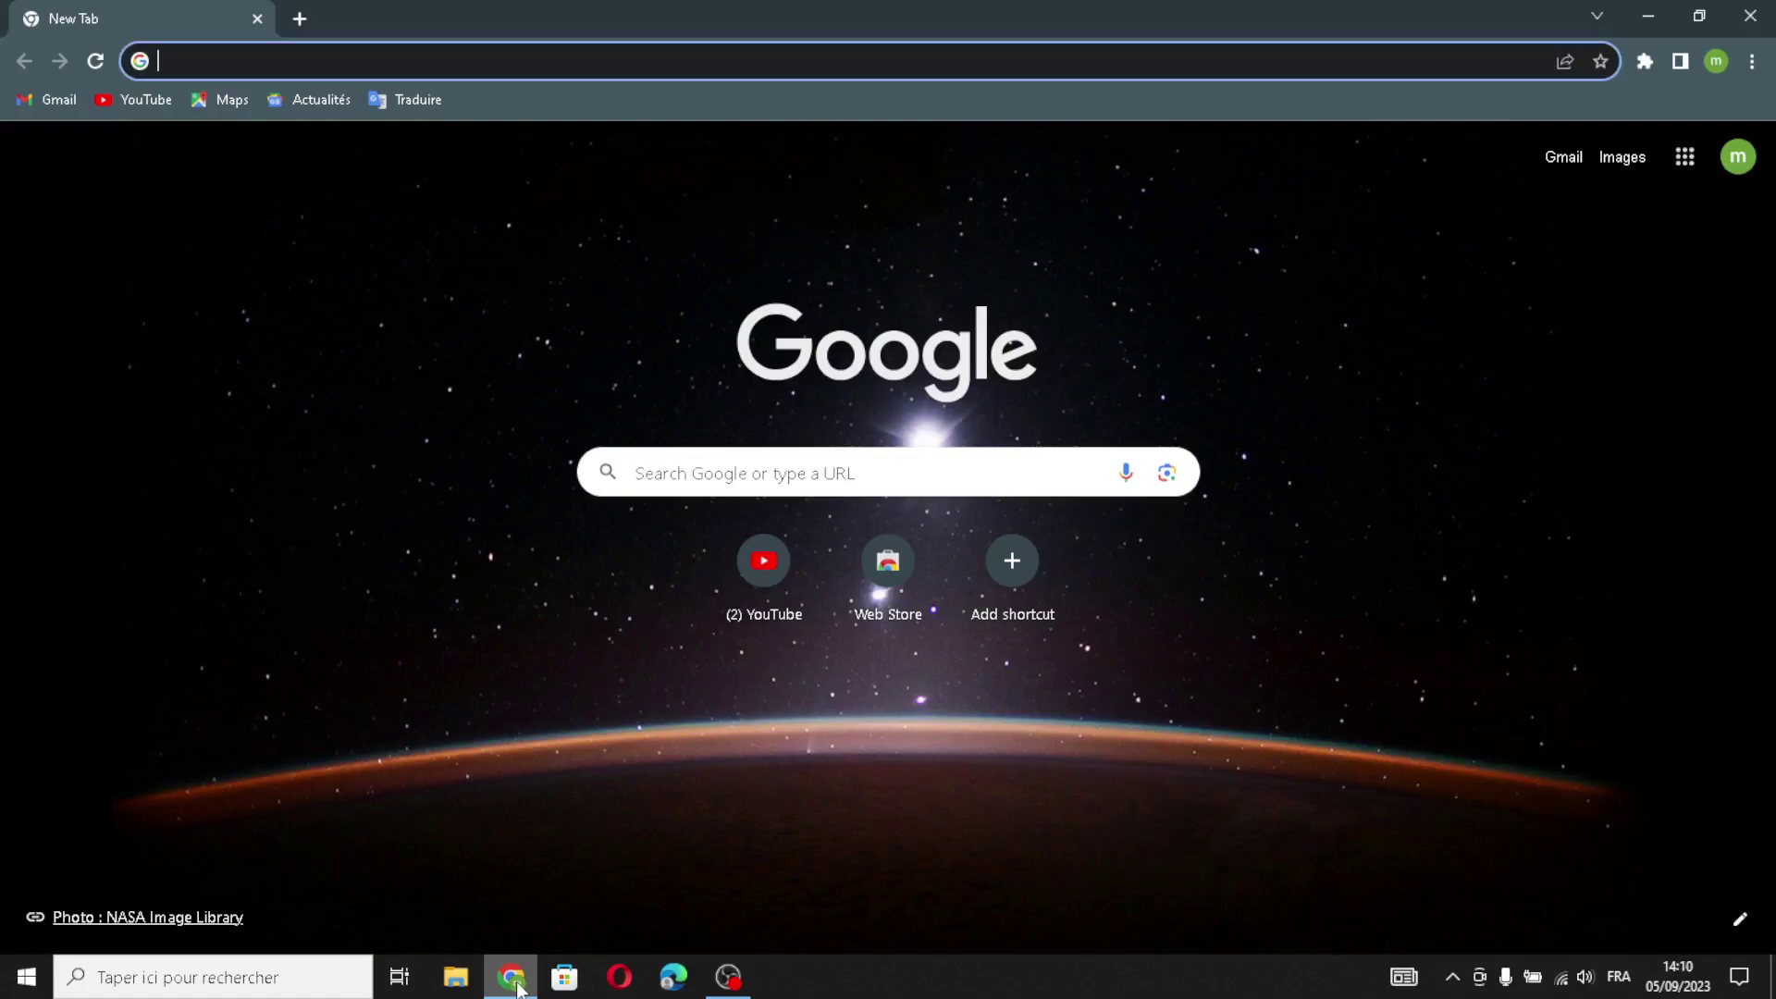
# - Search the web for "shopify" and open Shopify's sponsored "Shop Online Now" result
pyautogui.write('s')
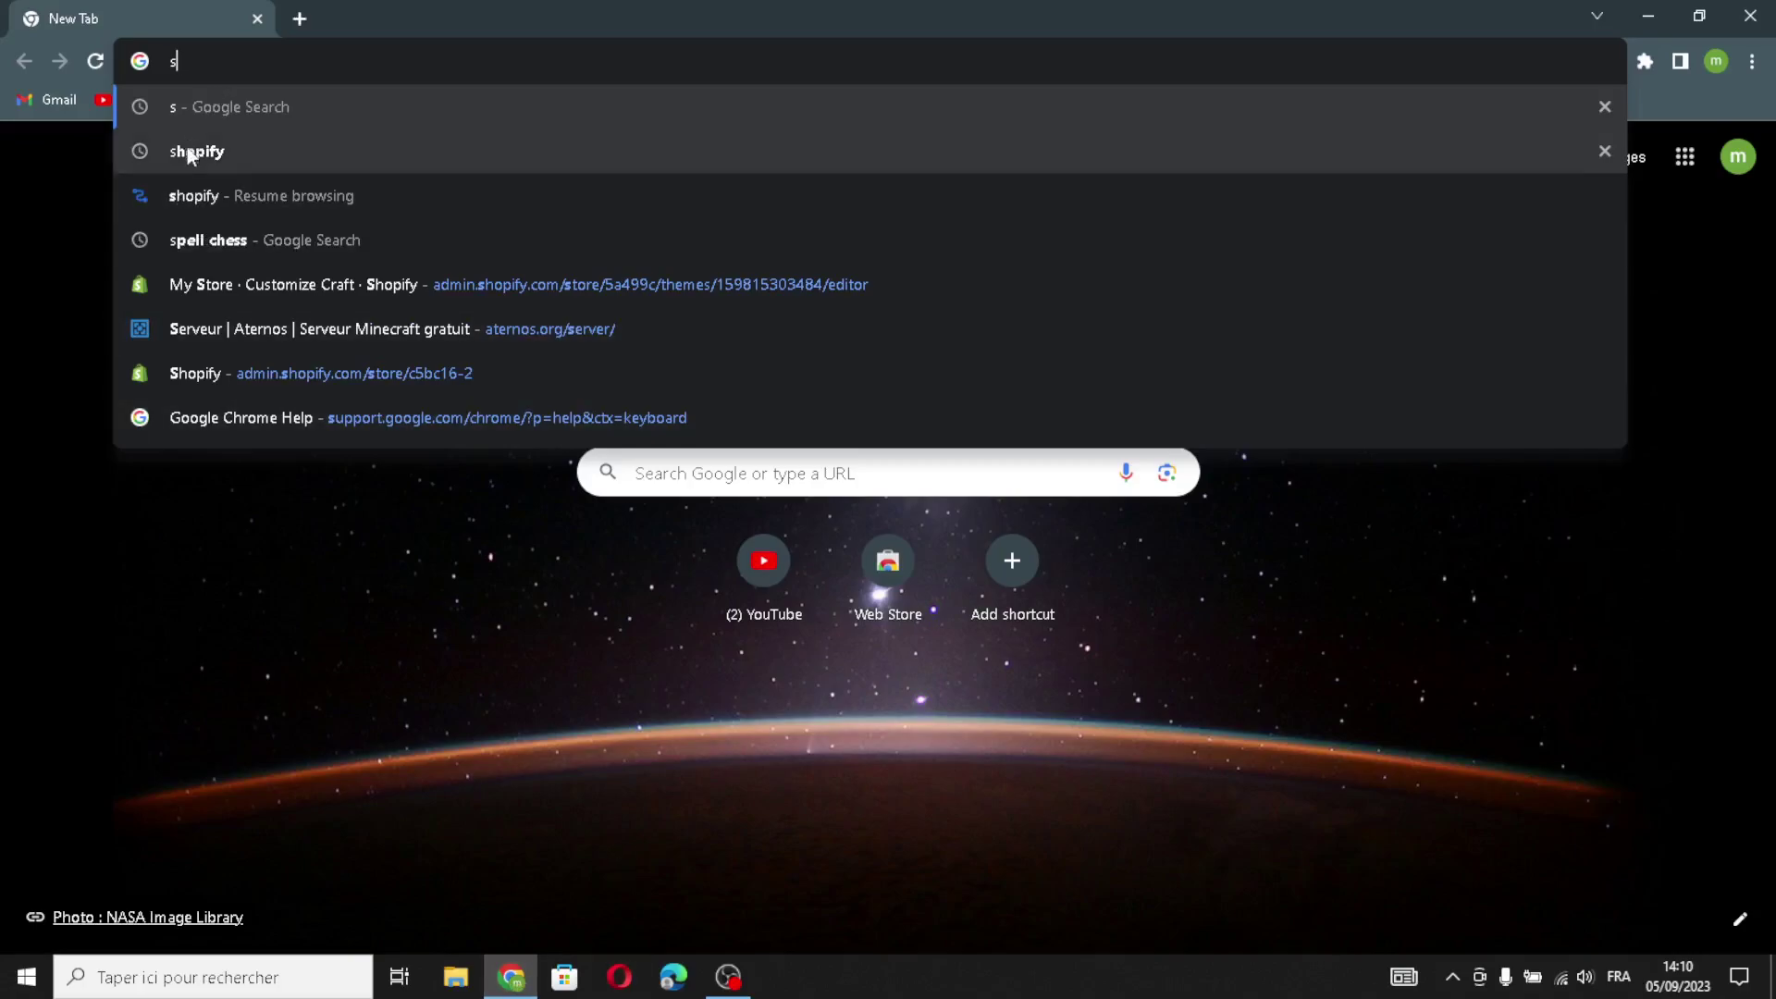
pyautogui.click(184, 148)
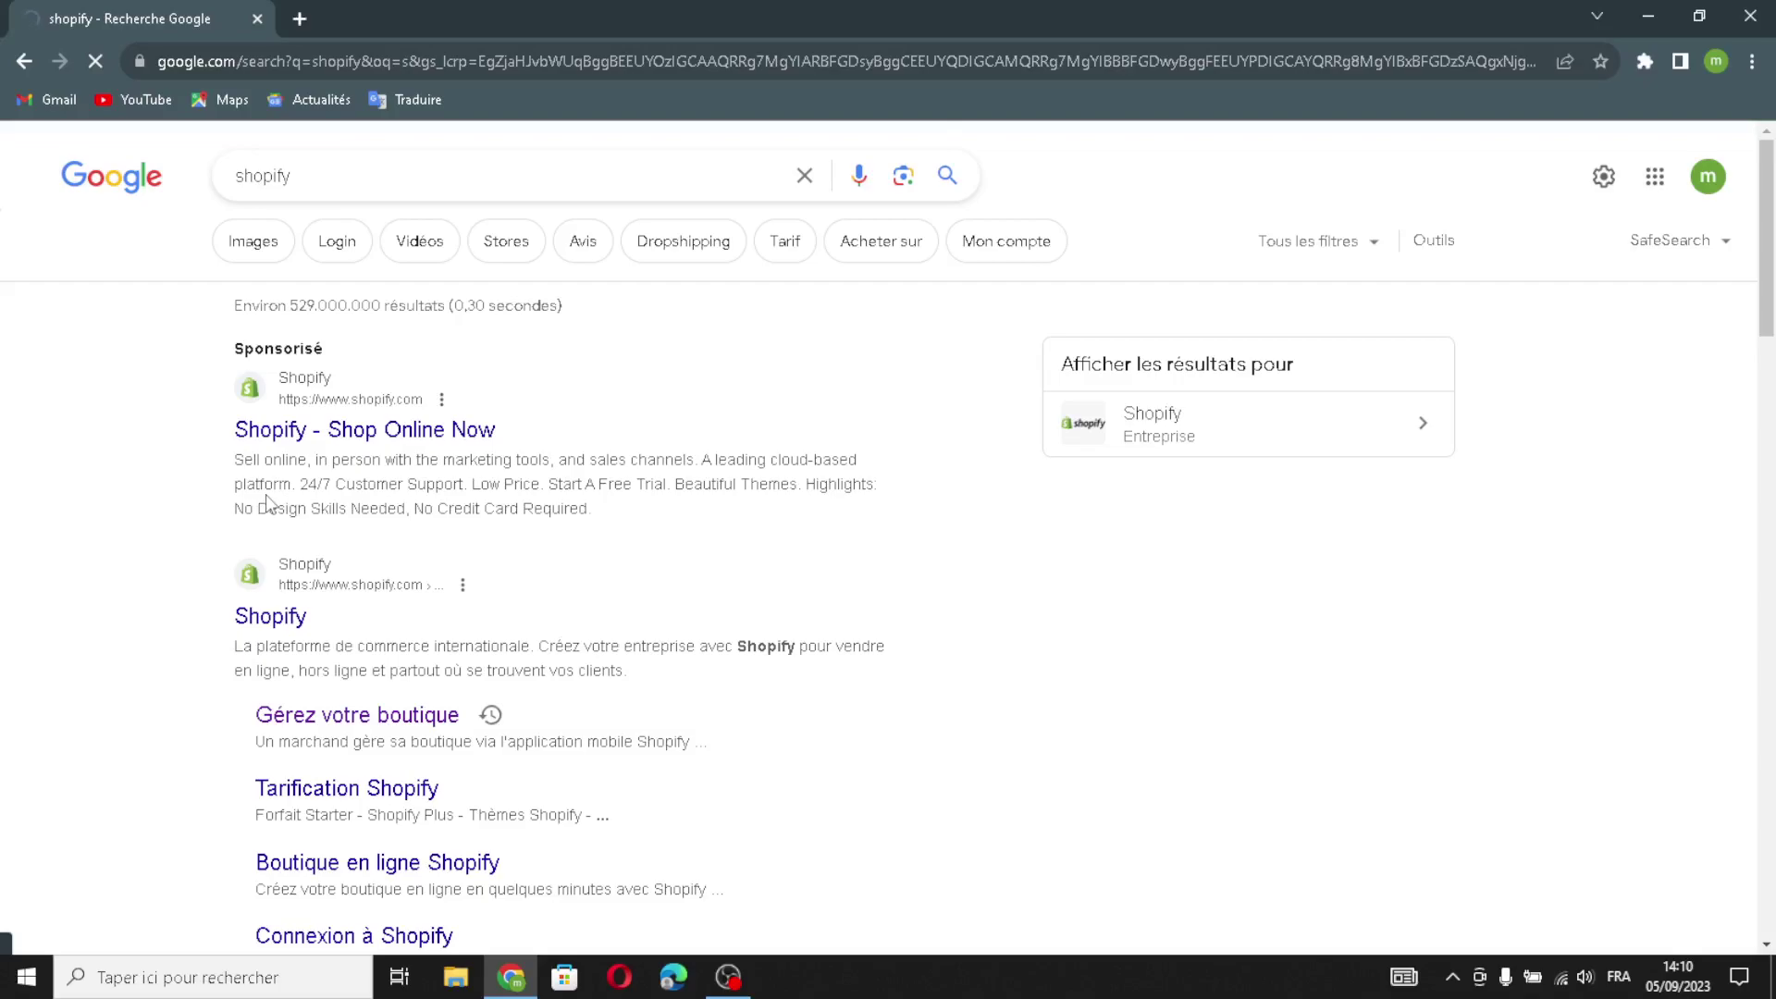
pyautogui.click(239, 436)
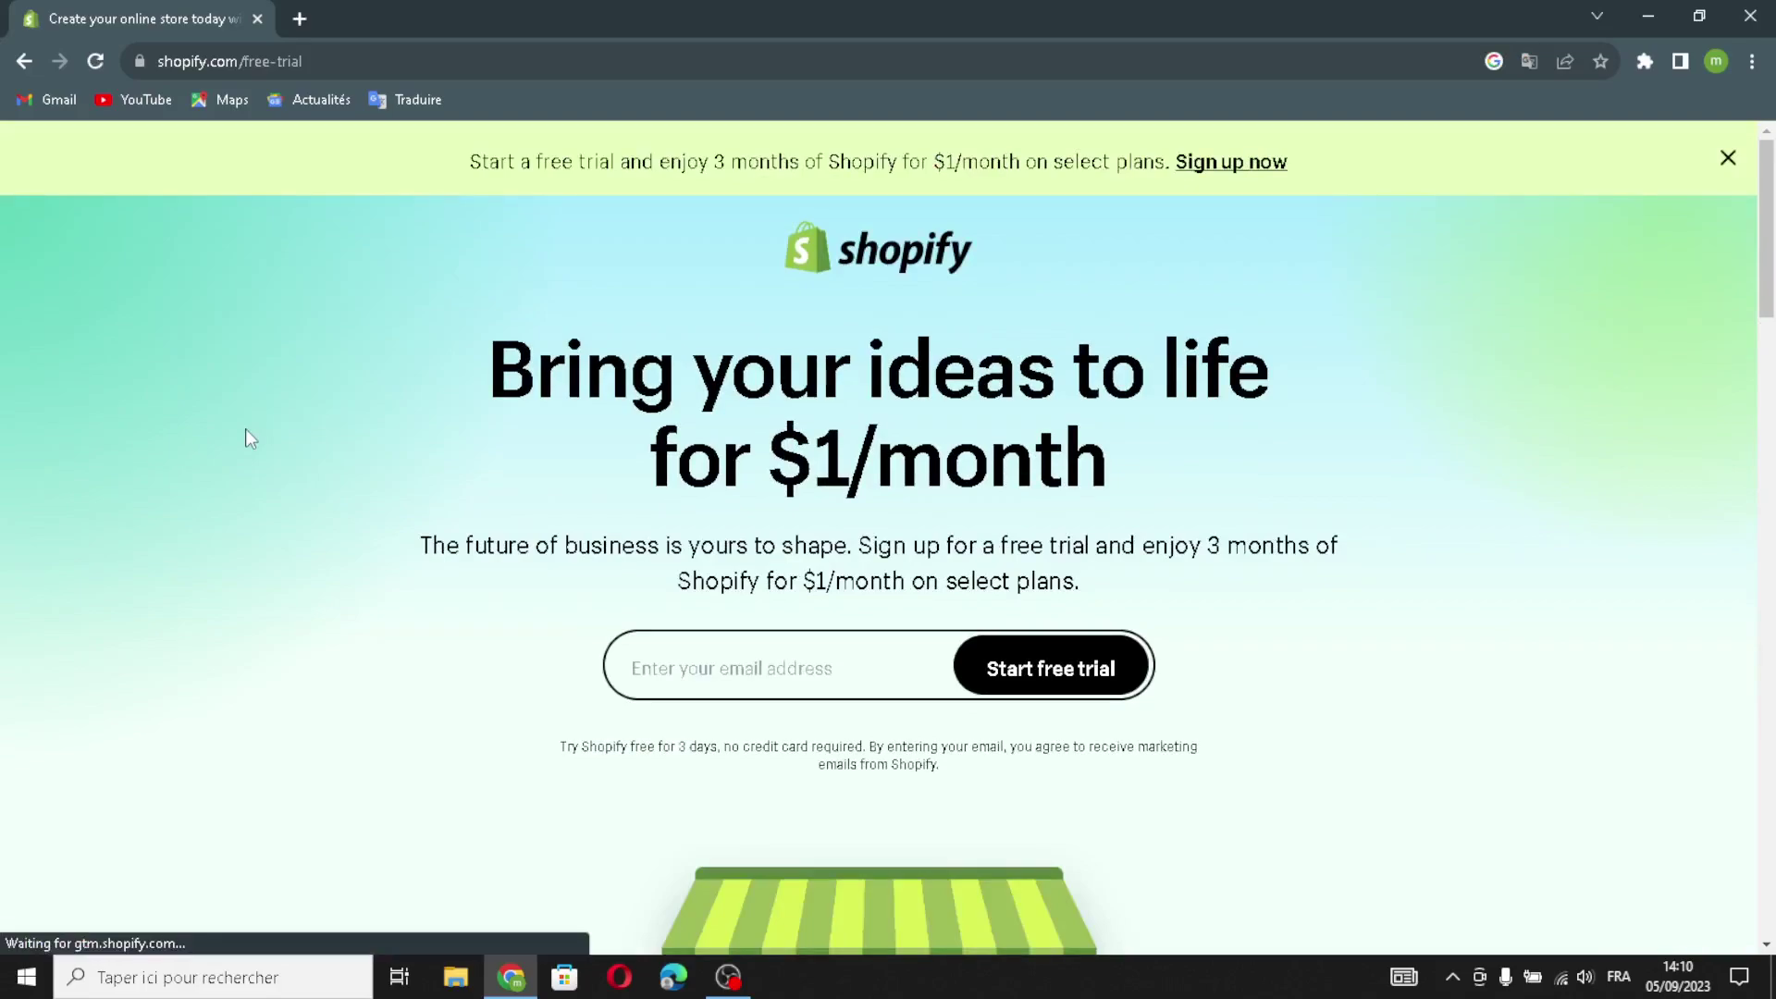
# - Start a Shopify free trial, skip all the business questions and continue the sign-up with Google
pyautogui.click(1076, 684)
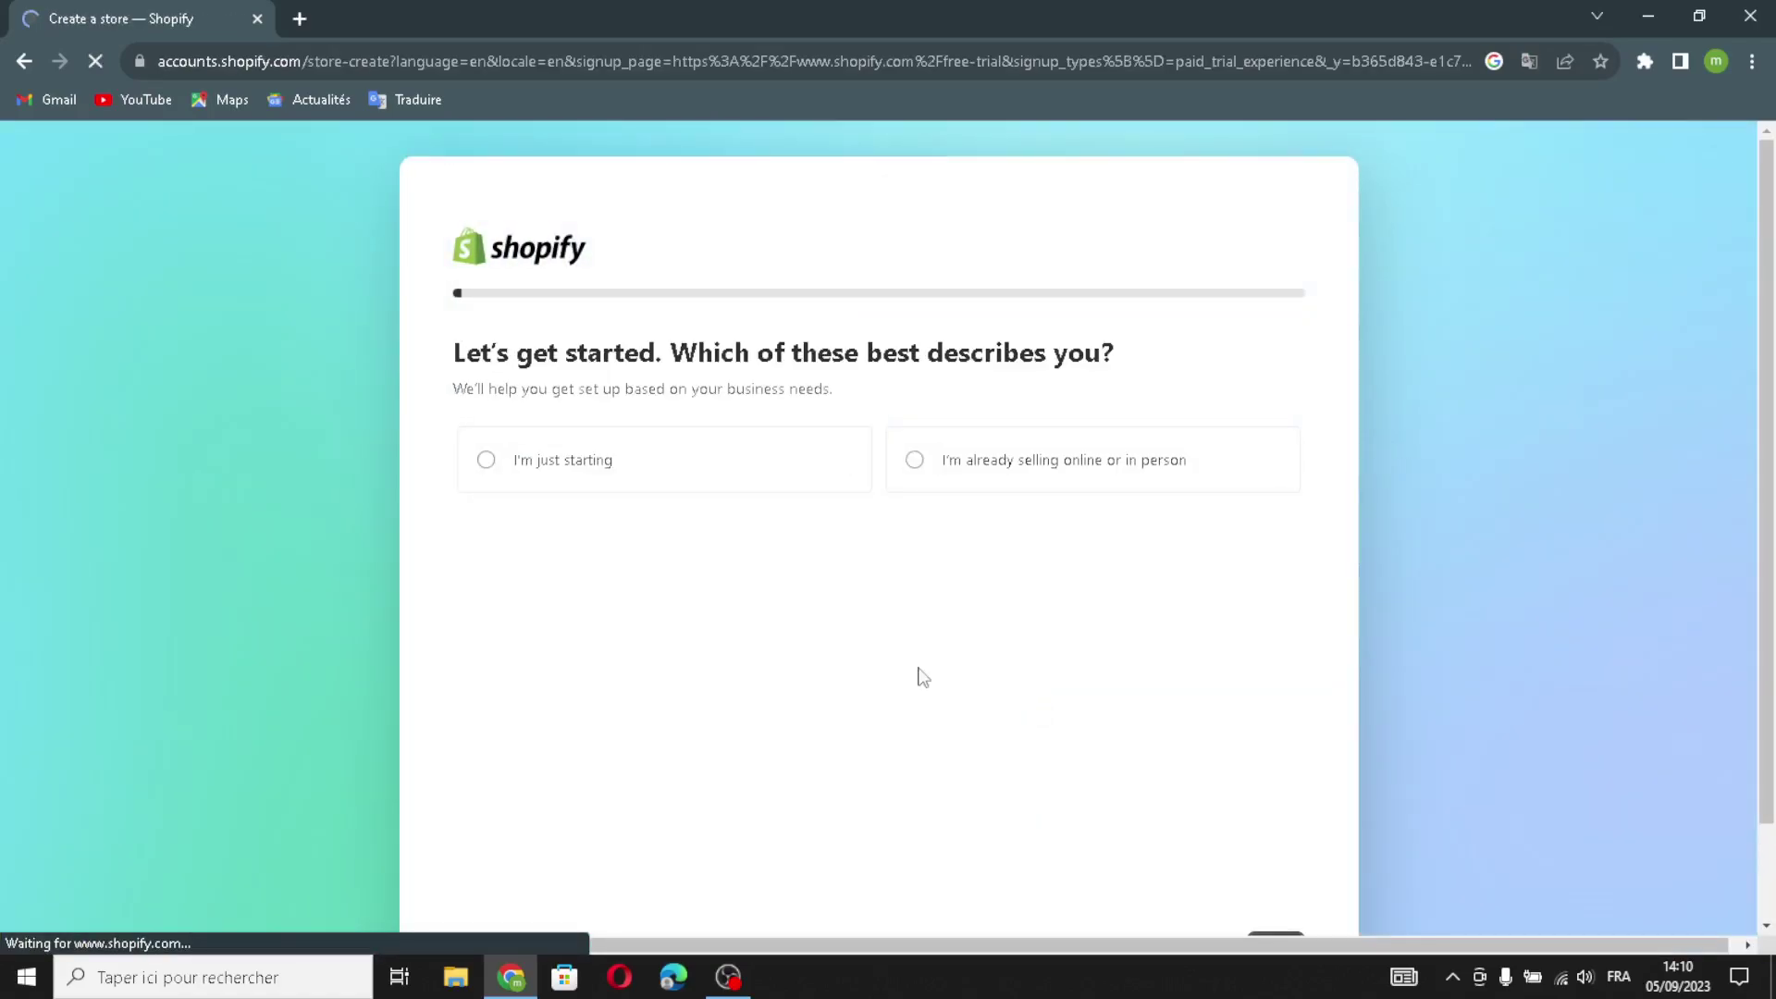
pyautogui.scroll(-1, 1078, 852)
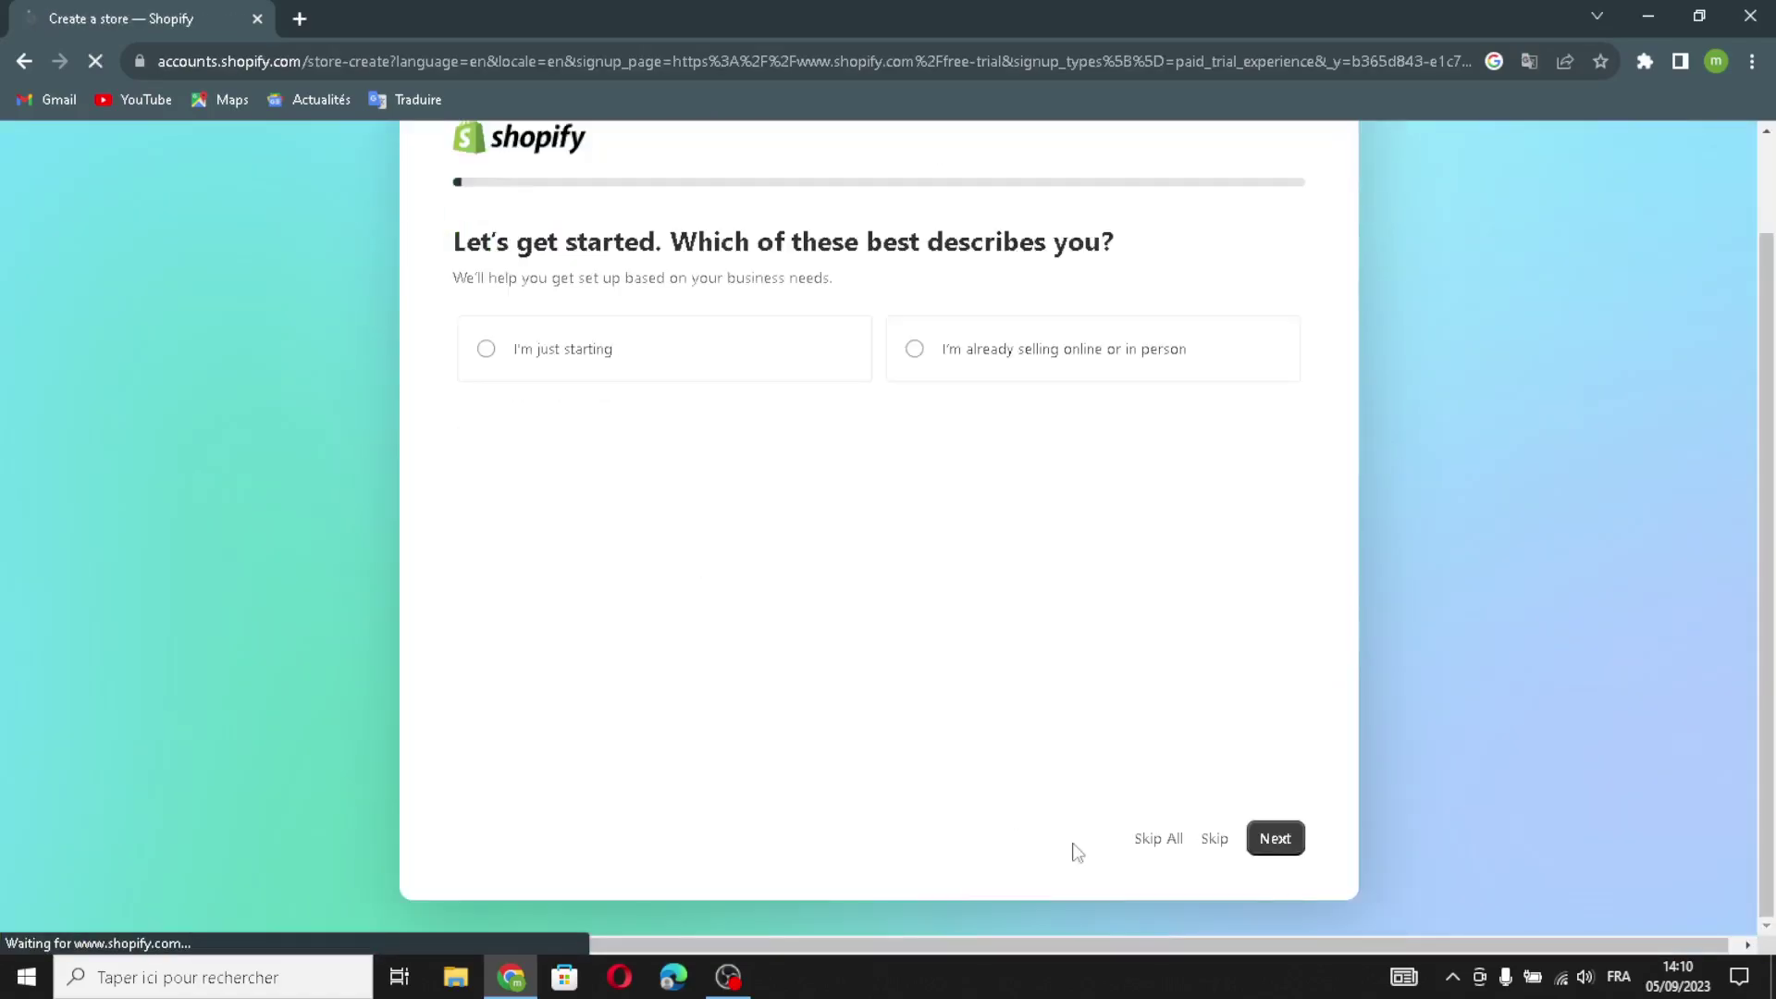
pyautogui.click(1151, 847)
pyautogui.click(1098, 712)
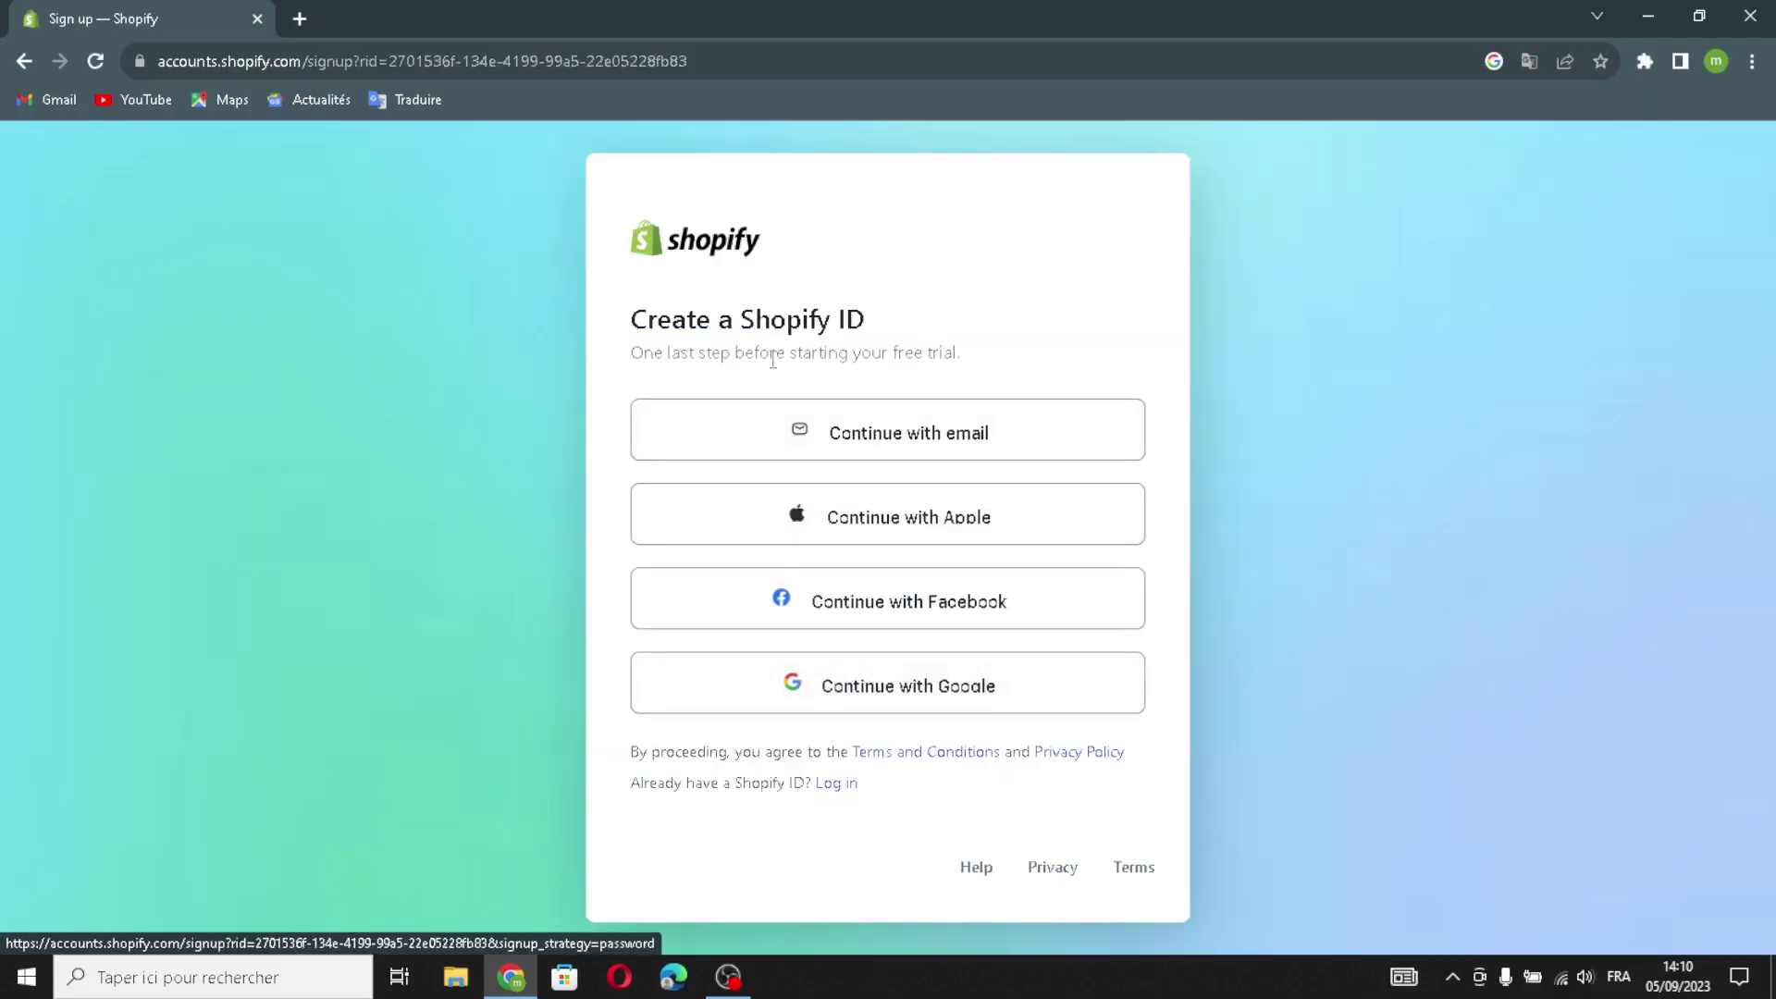
pyautogui.click(756, 674)
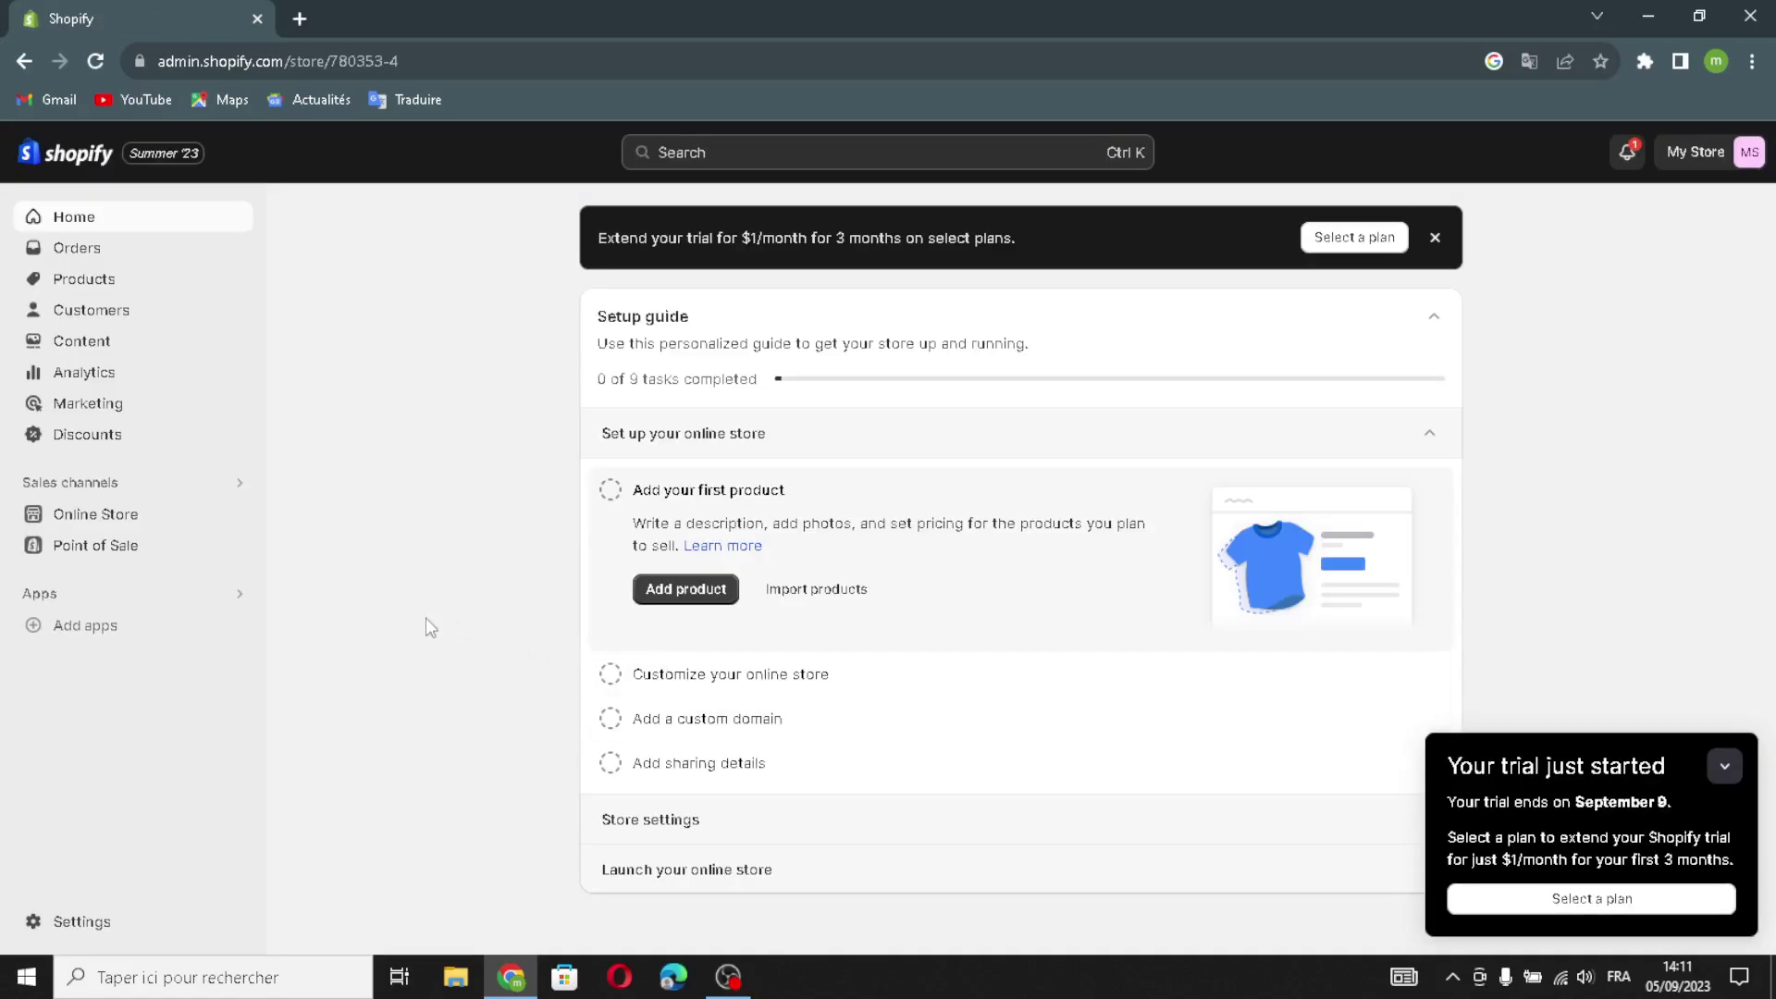
# - Browse the online store's popular free themes and add the Craft theme to the theme library
pyautogui.click(84, 520)
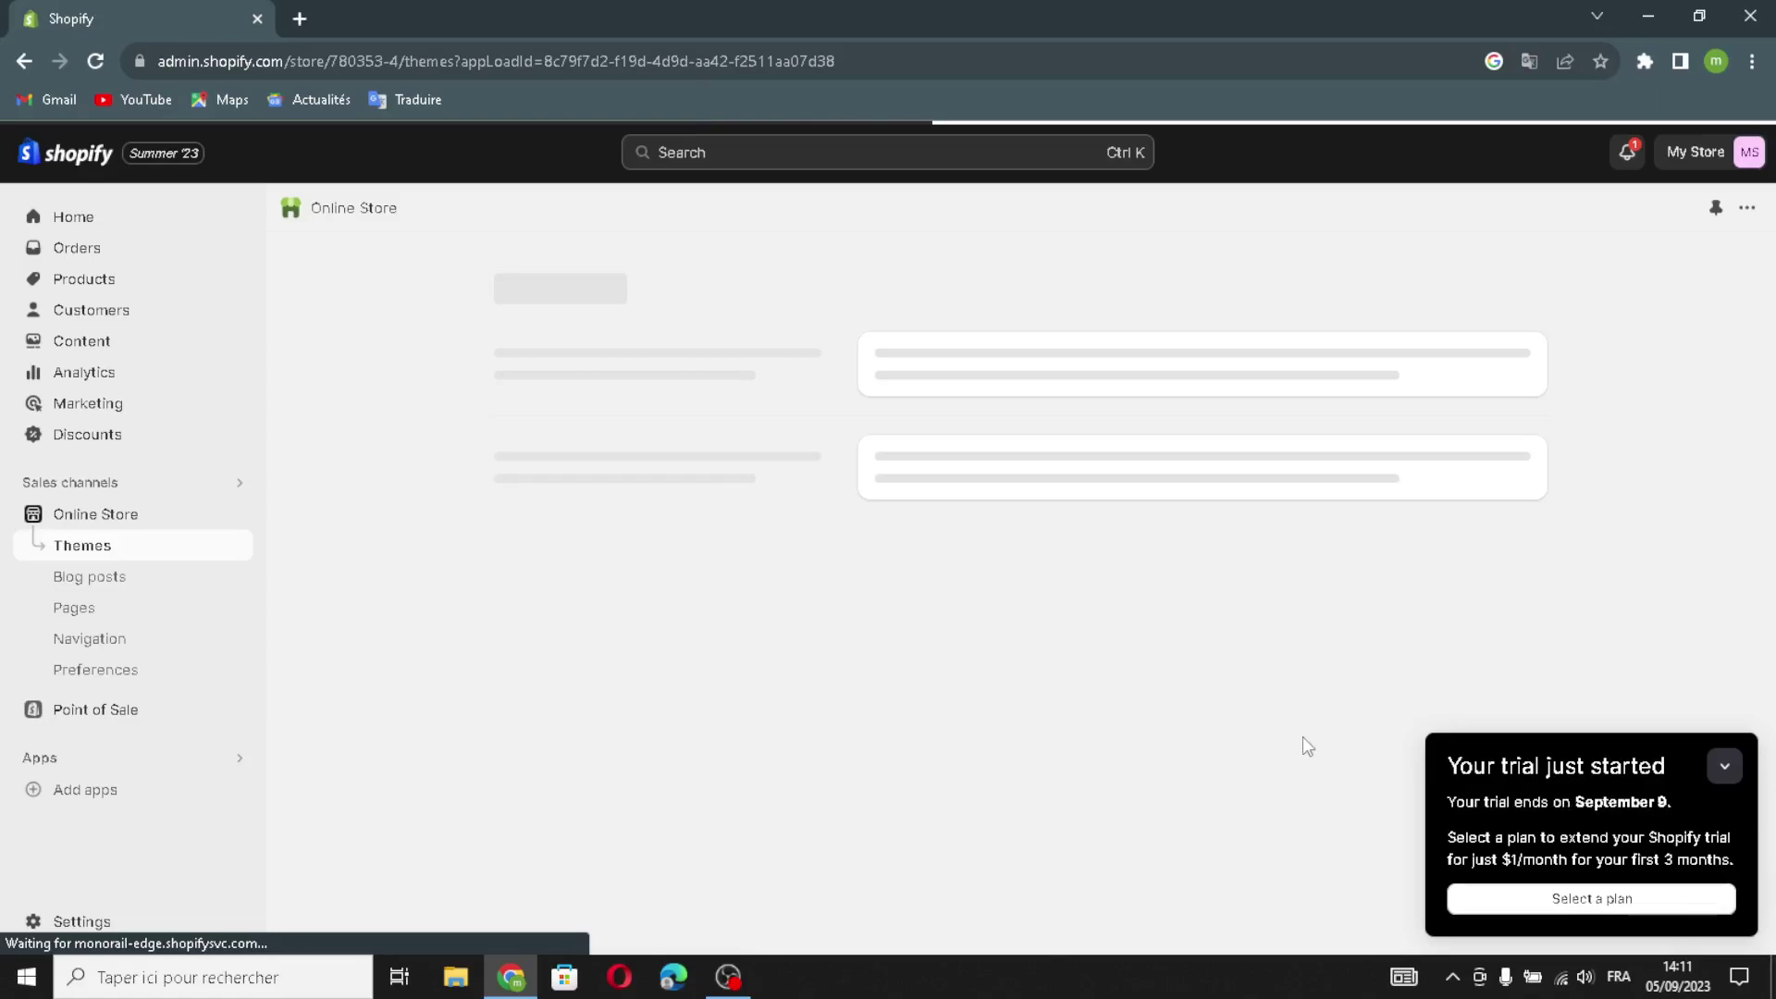
pyautogui.scroll(-4, 856, 688)
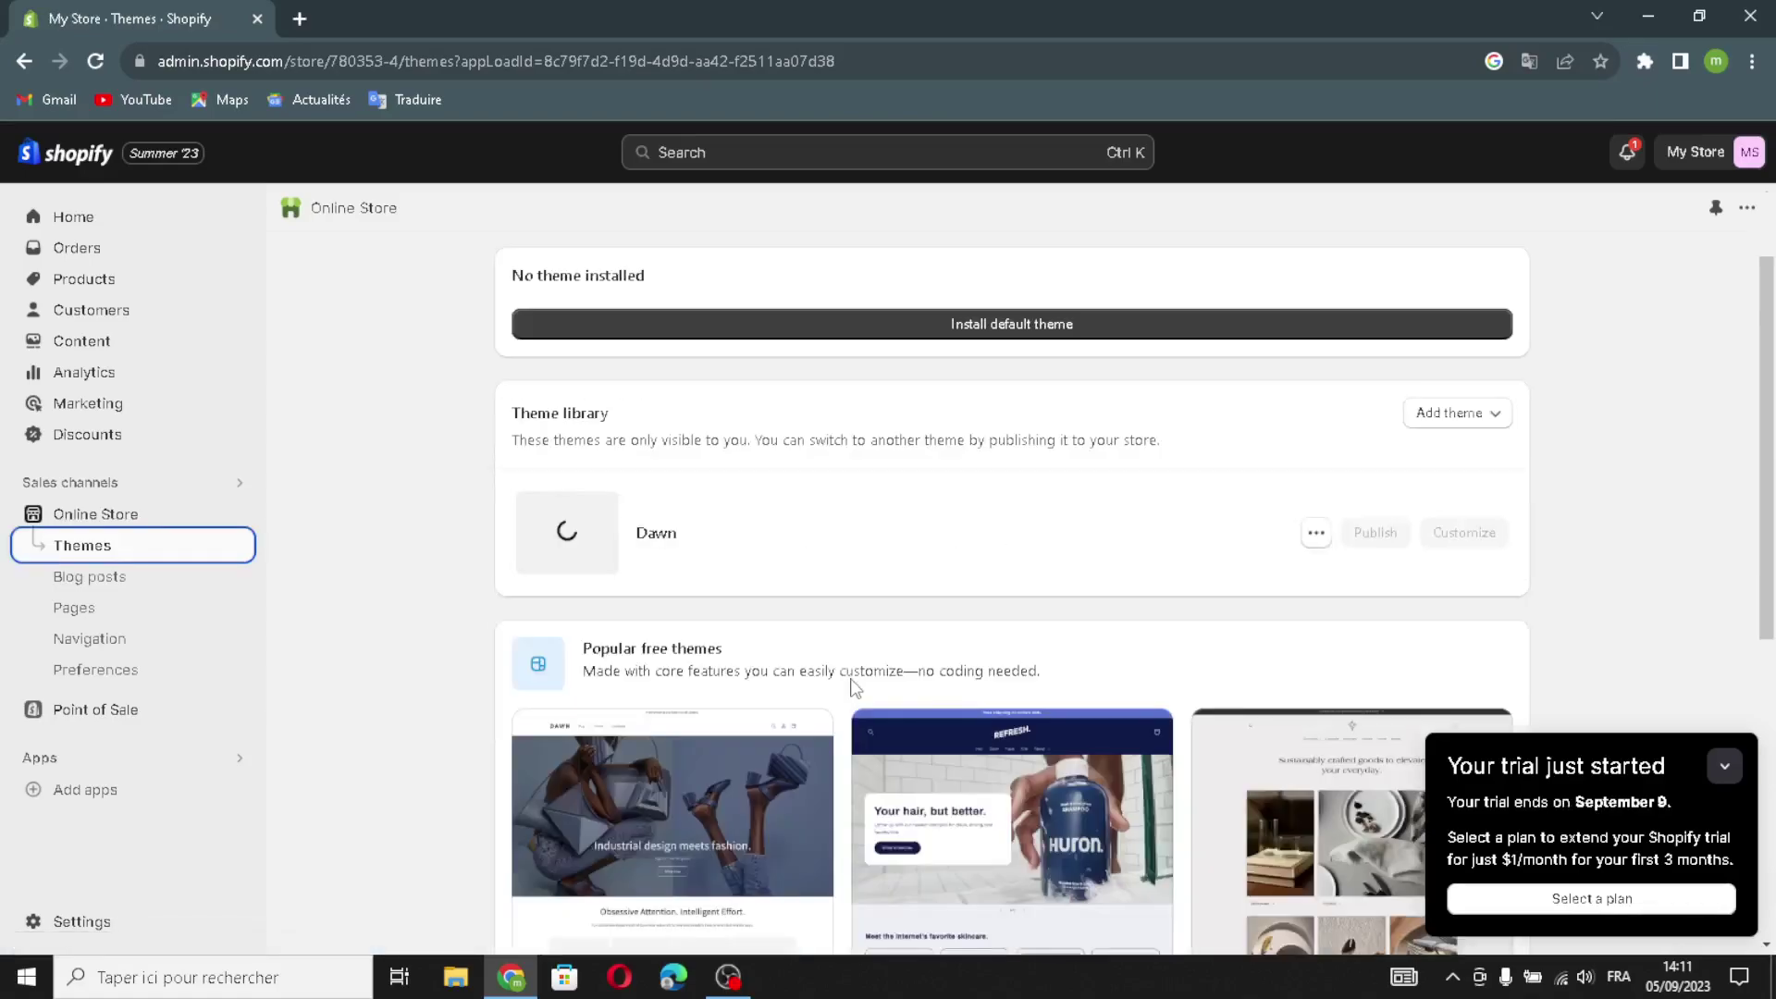
pyautogui.scroll(-3, 962, 758)
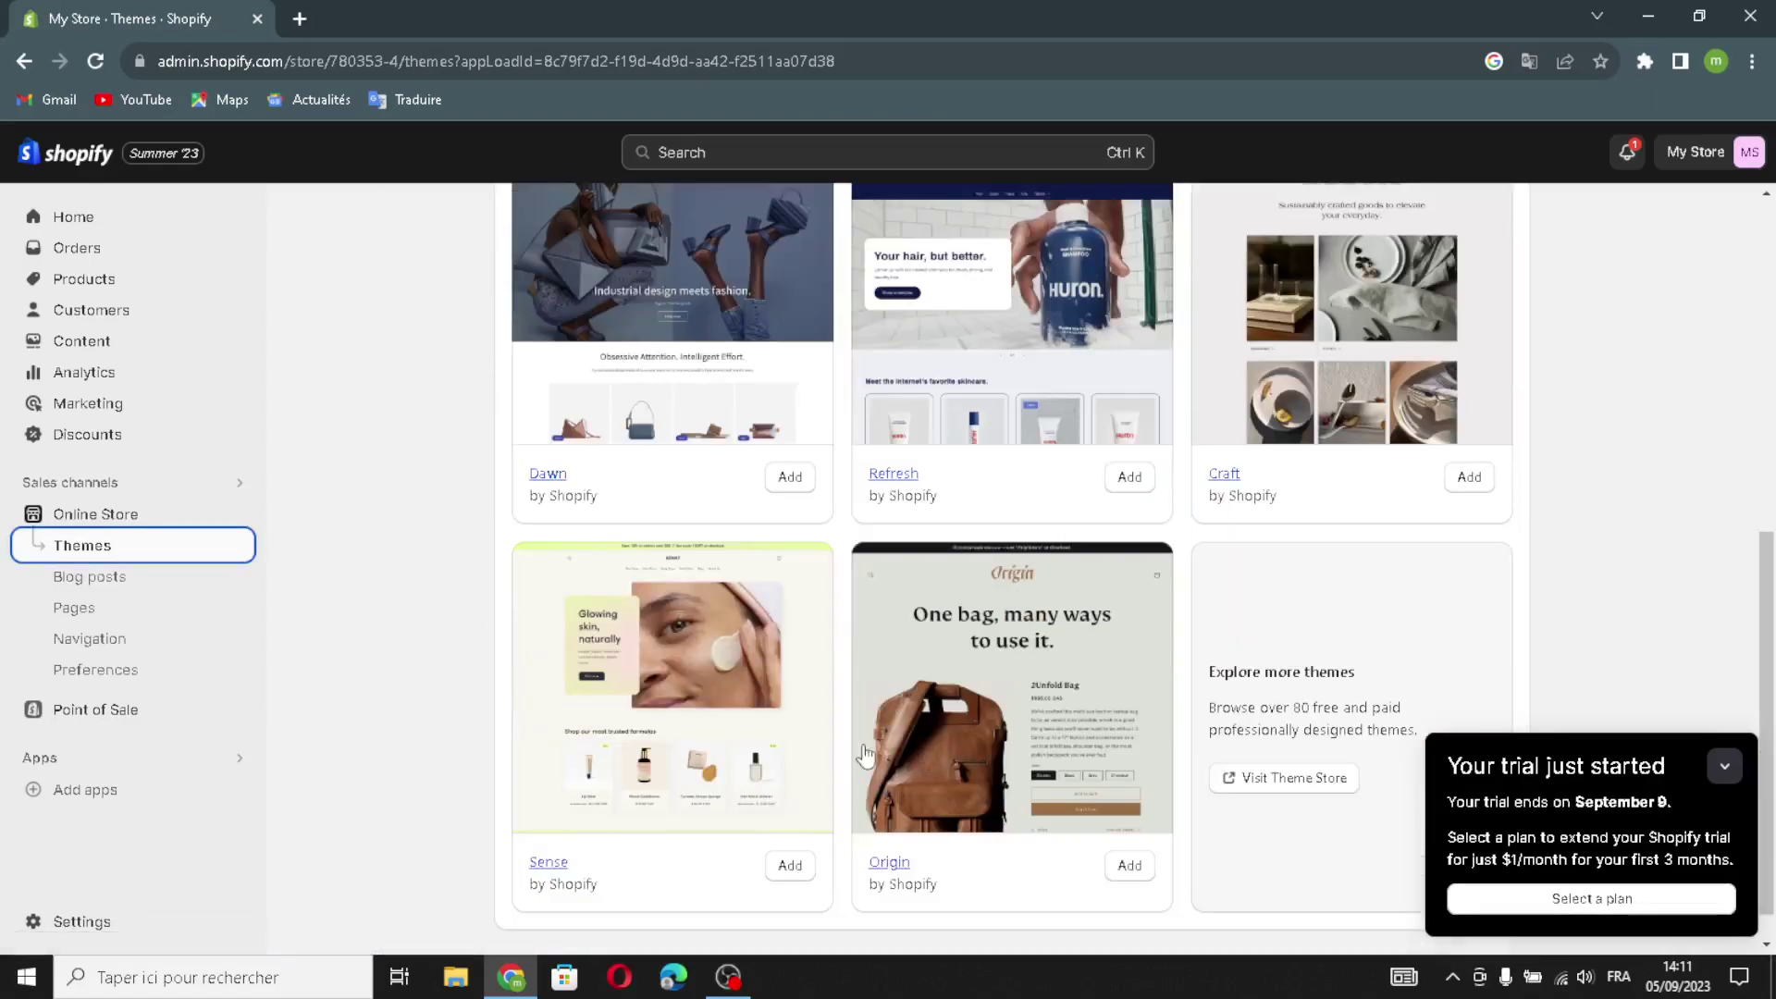
pyautogui.scroll(2, 1110, 740)
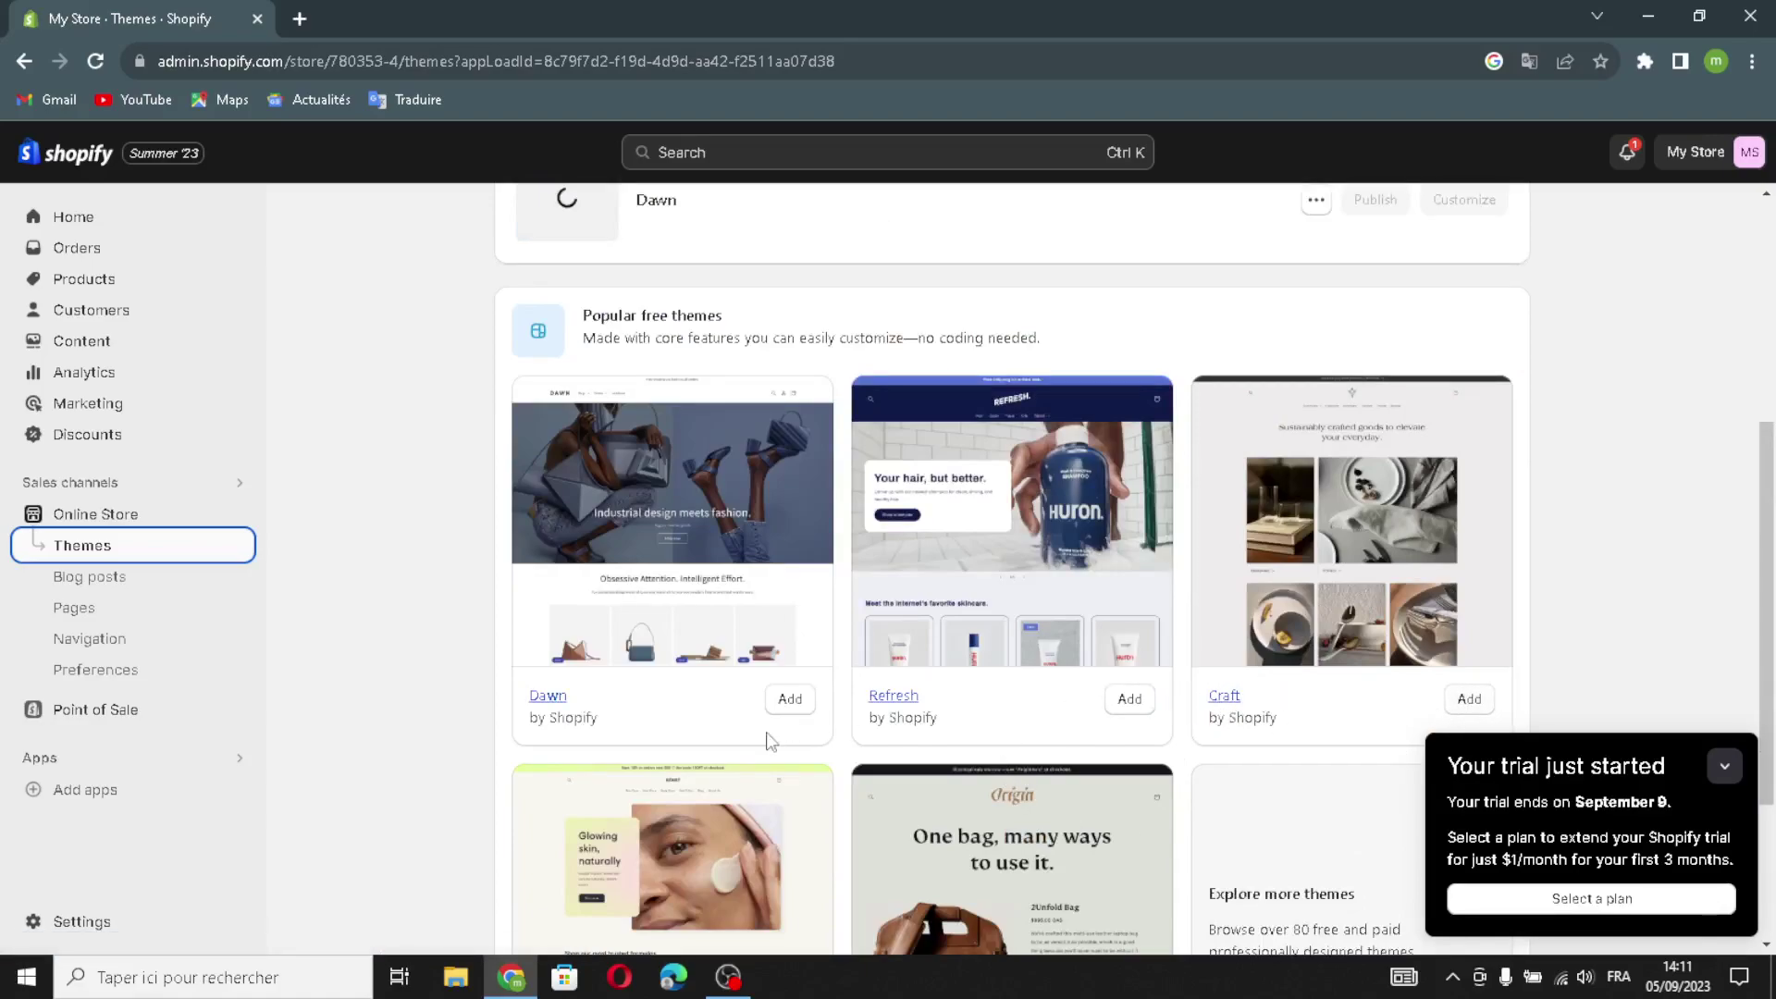
pyautogui.scroll(-3, 943, 793)
pyautogui.scroll(7, 1212, 916)
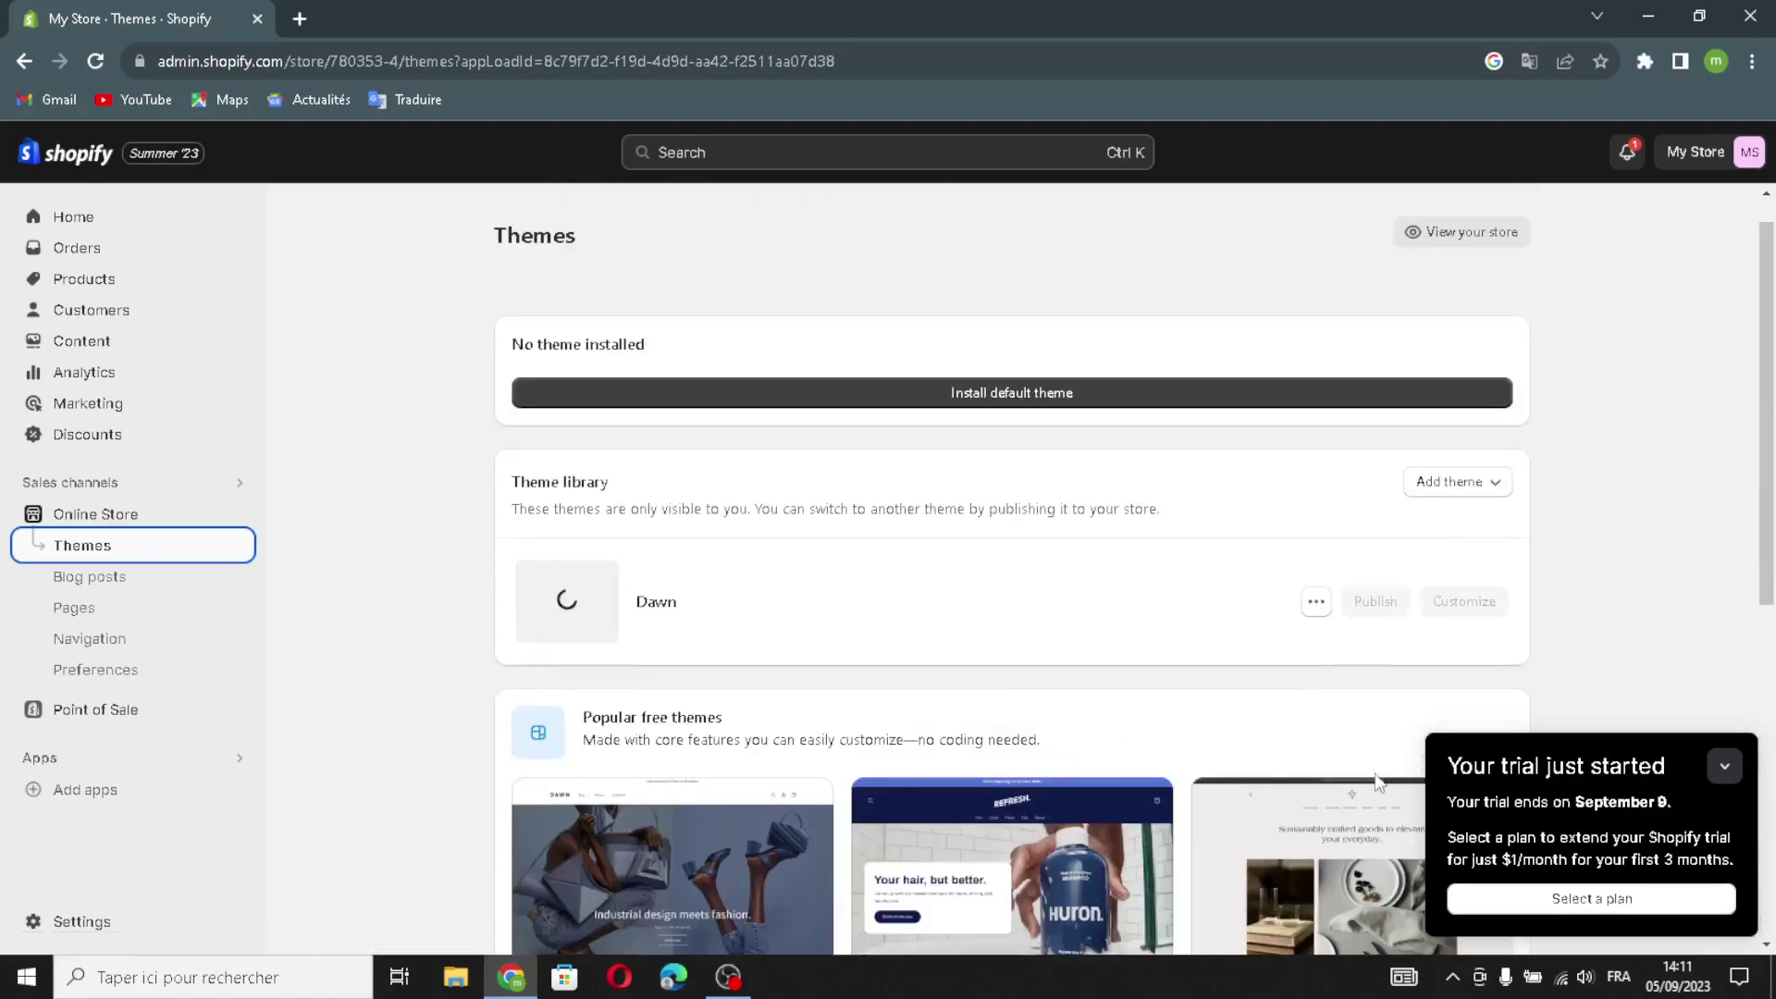
pyautogui.scroll(-4, 1211, 774)
pyautogui.click(1469, 700)
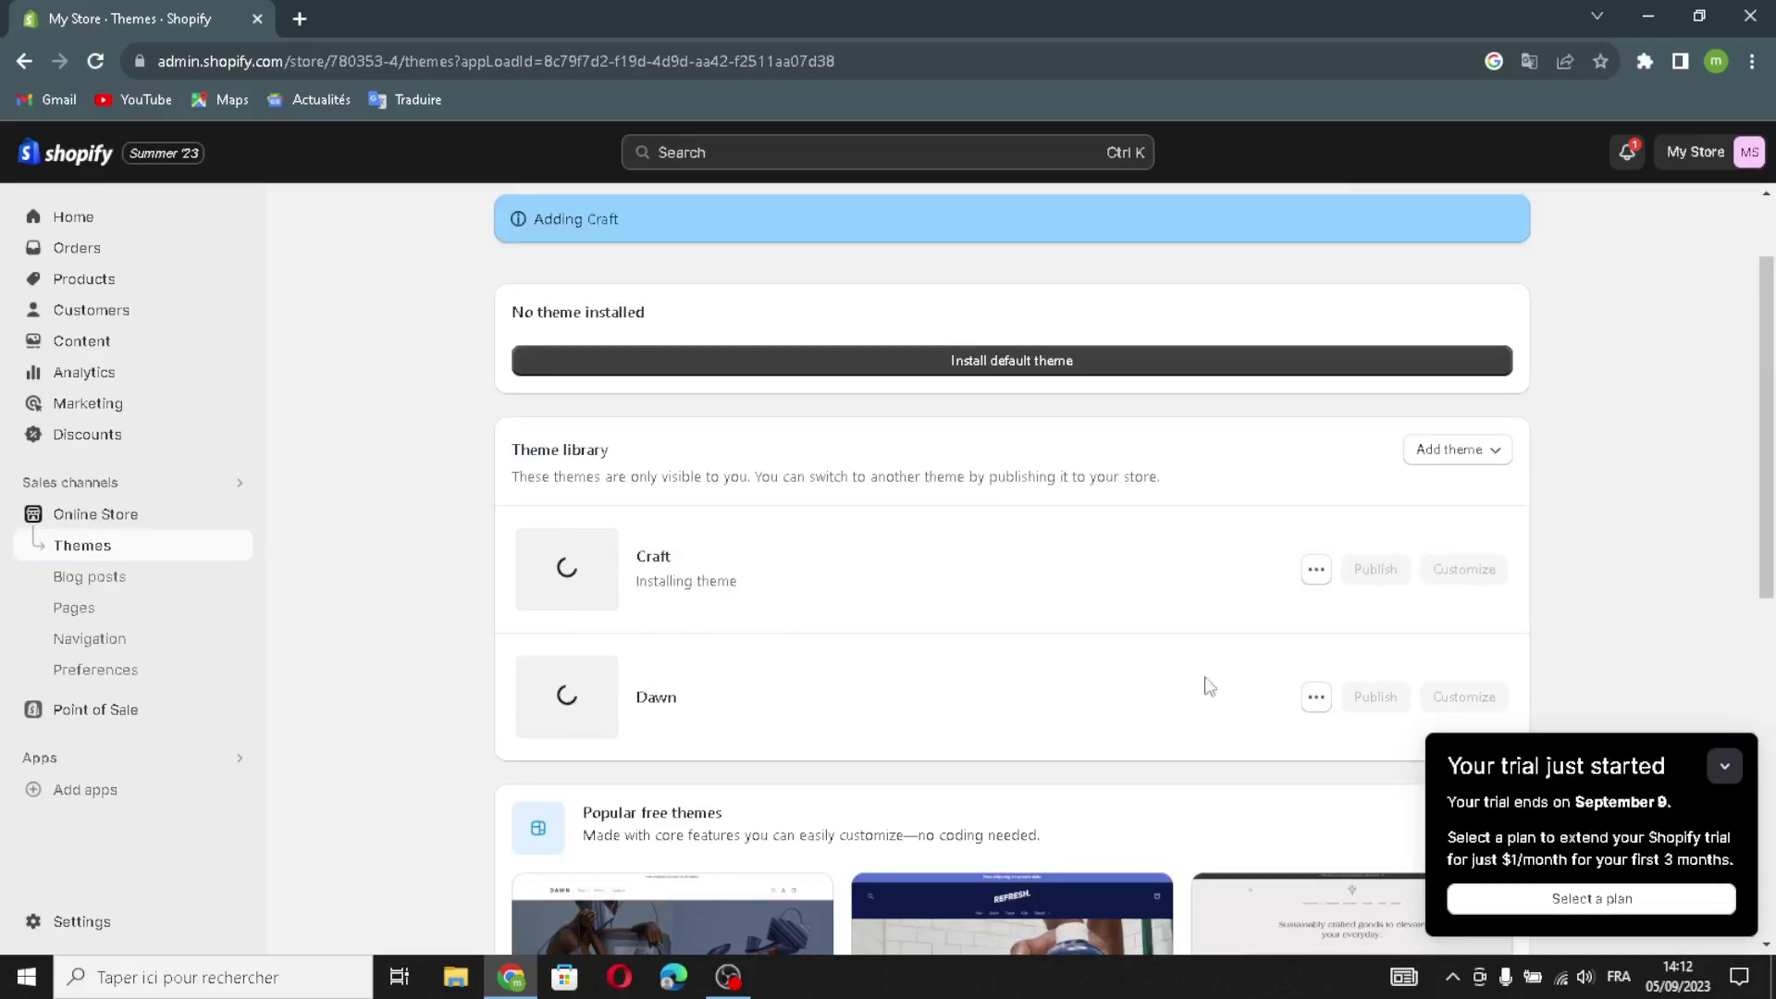
# - Collapse the trial notice and publish the Craft theme from the theme library in place of Dawn
pyautogui.click(1726, 768)
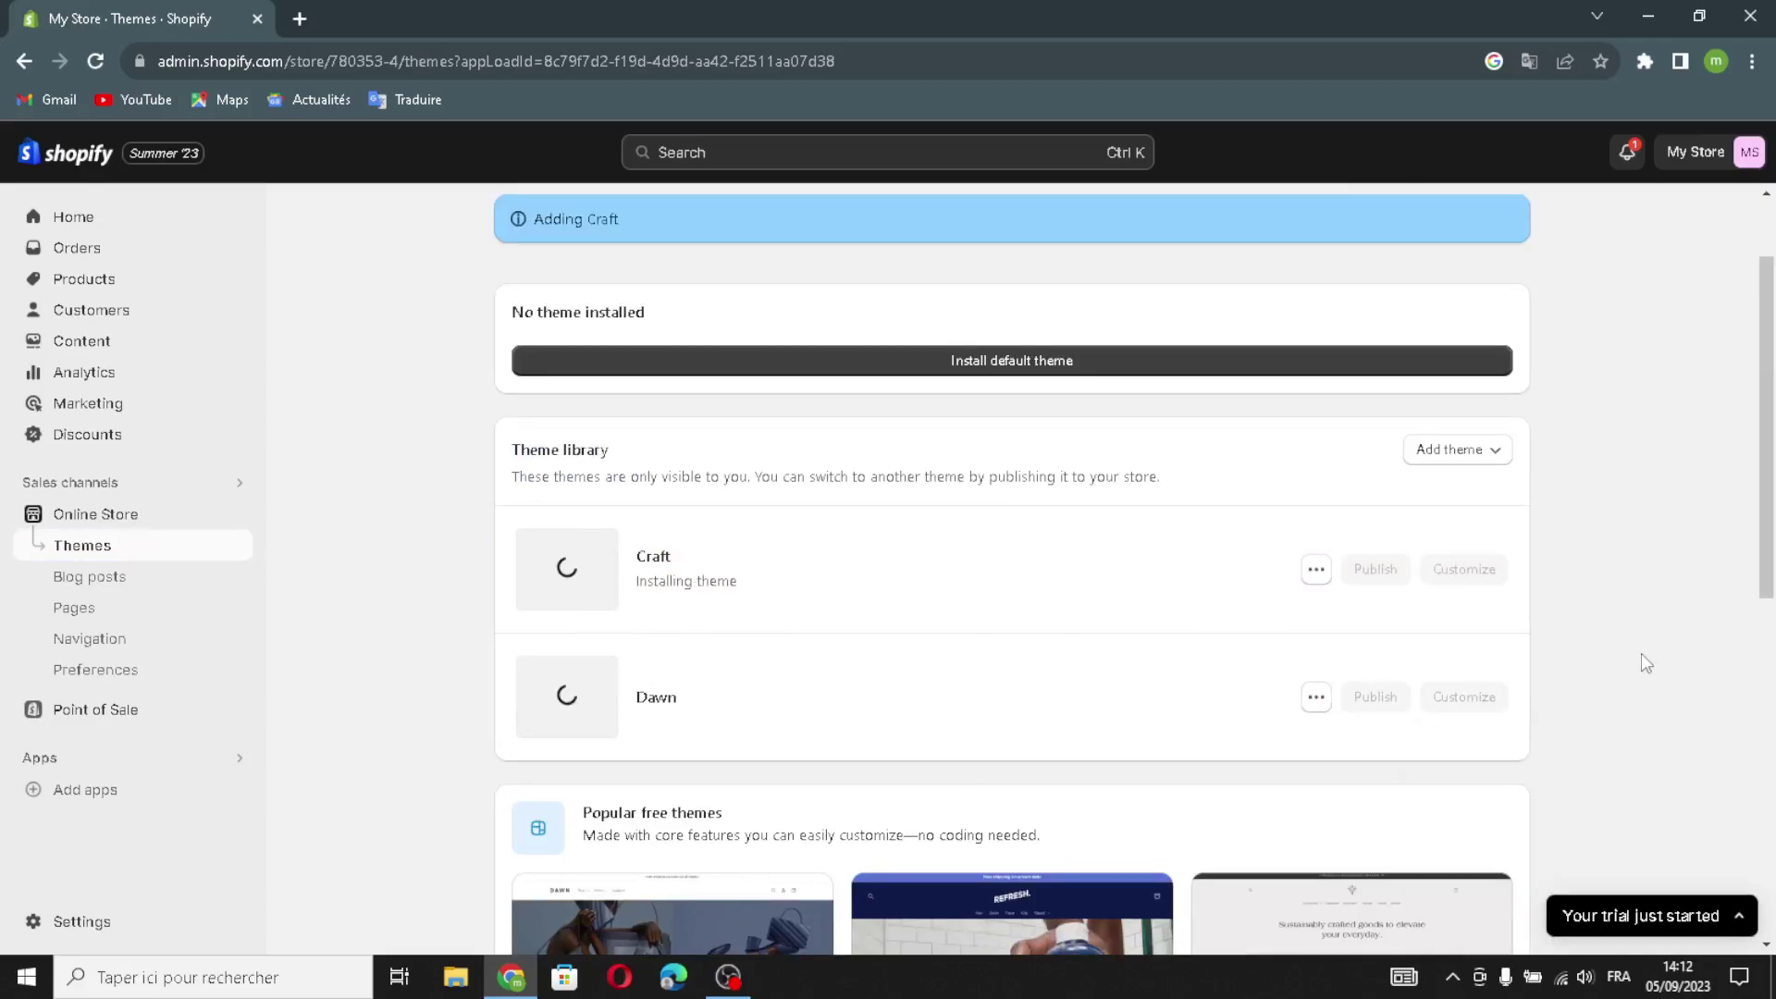
pyautogui.scroll(-2, 1109, 760)
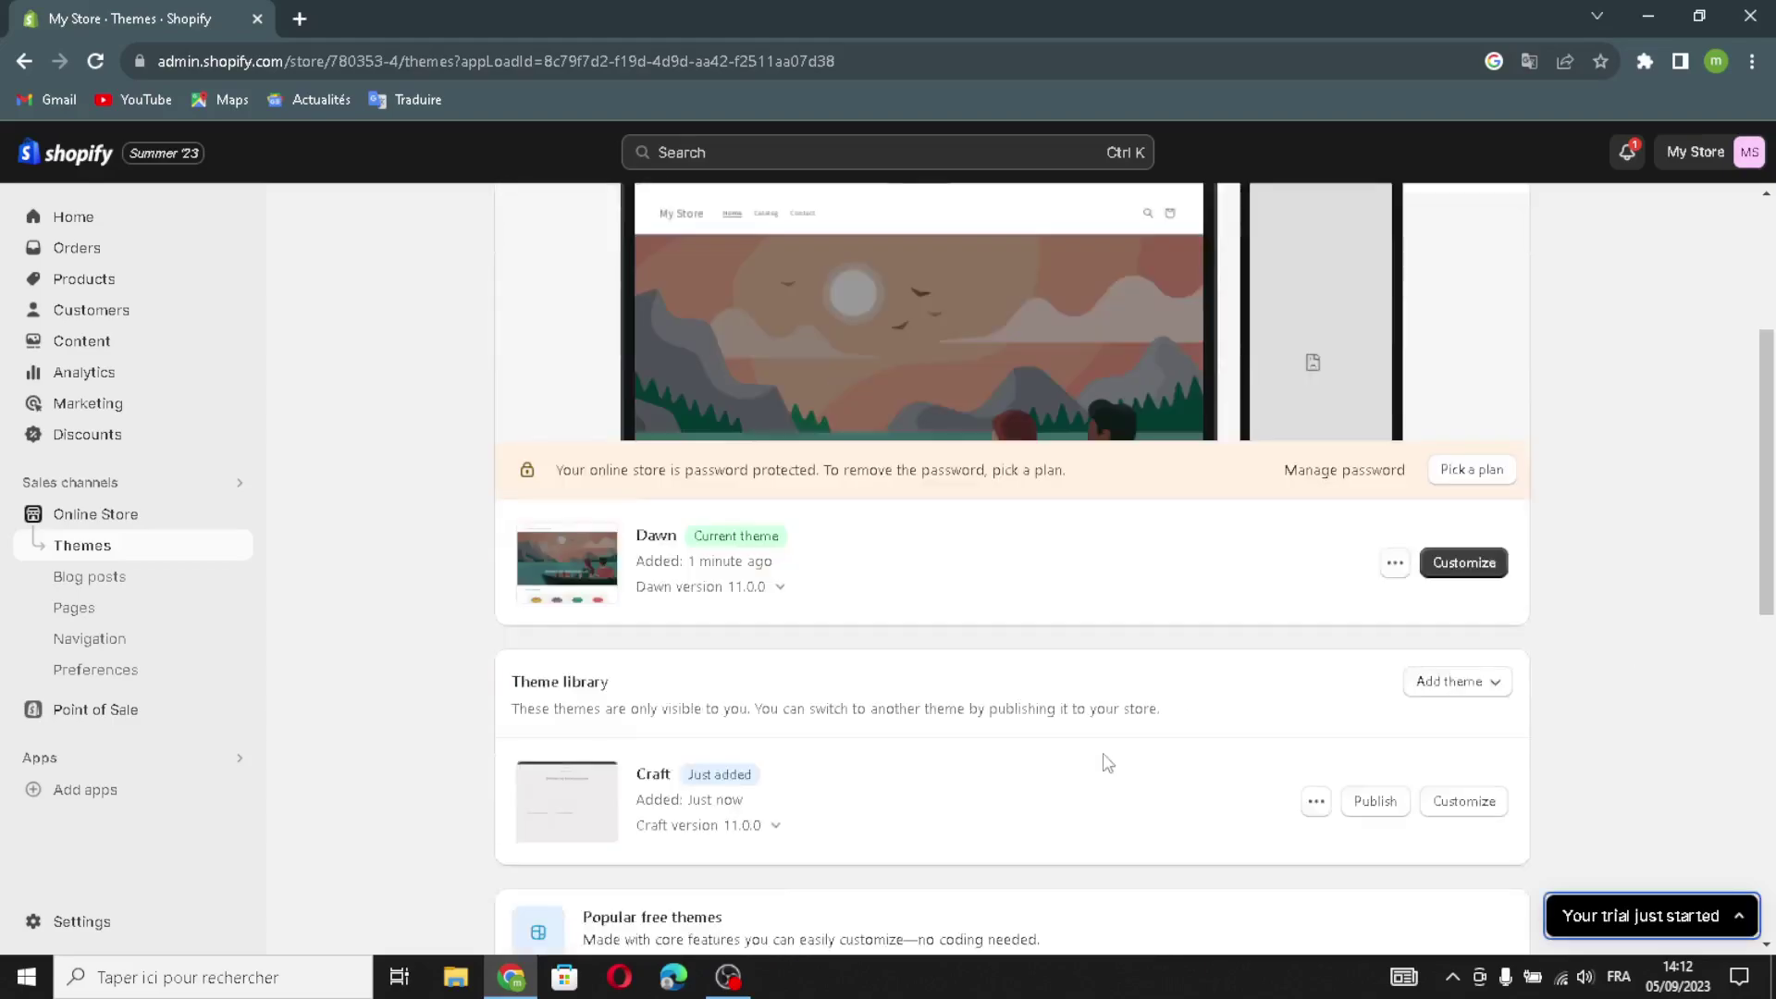
pyautogui.scroll(4, 1109, 760)
pyautogui.scroll(-2, 755, 720)
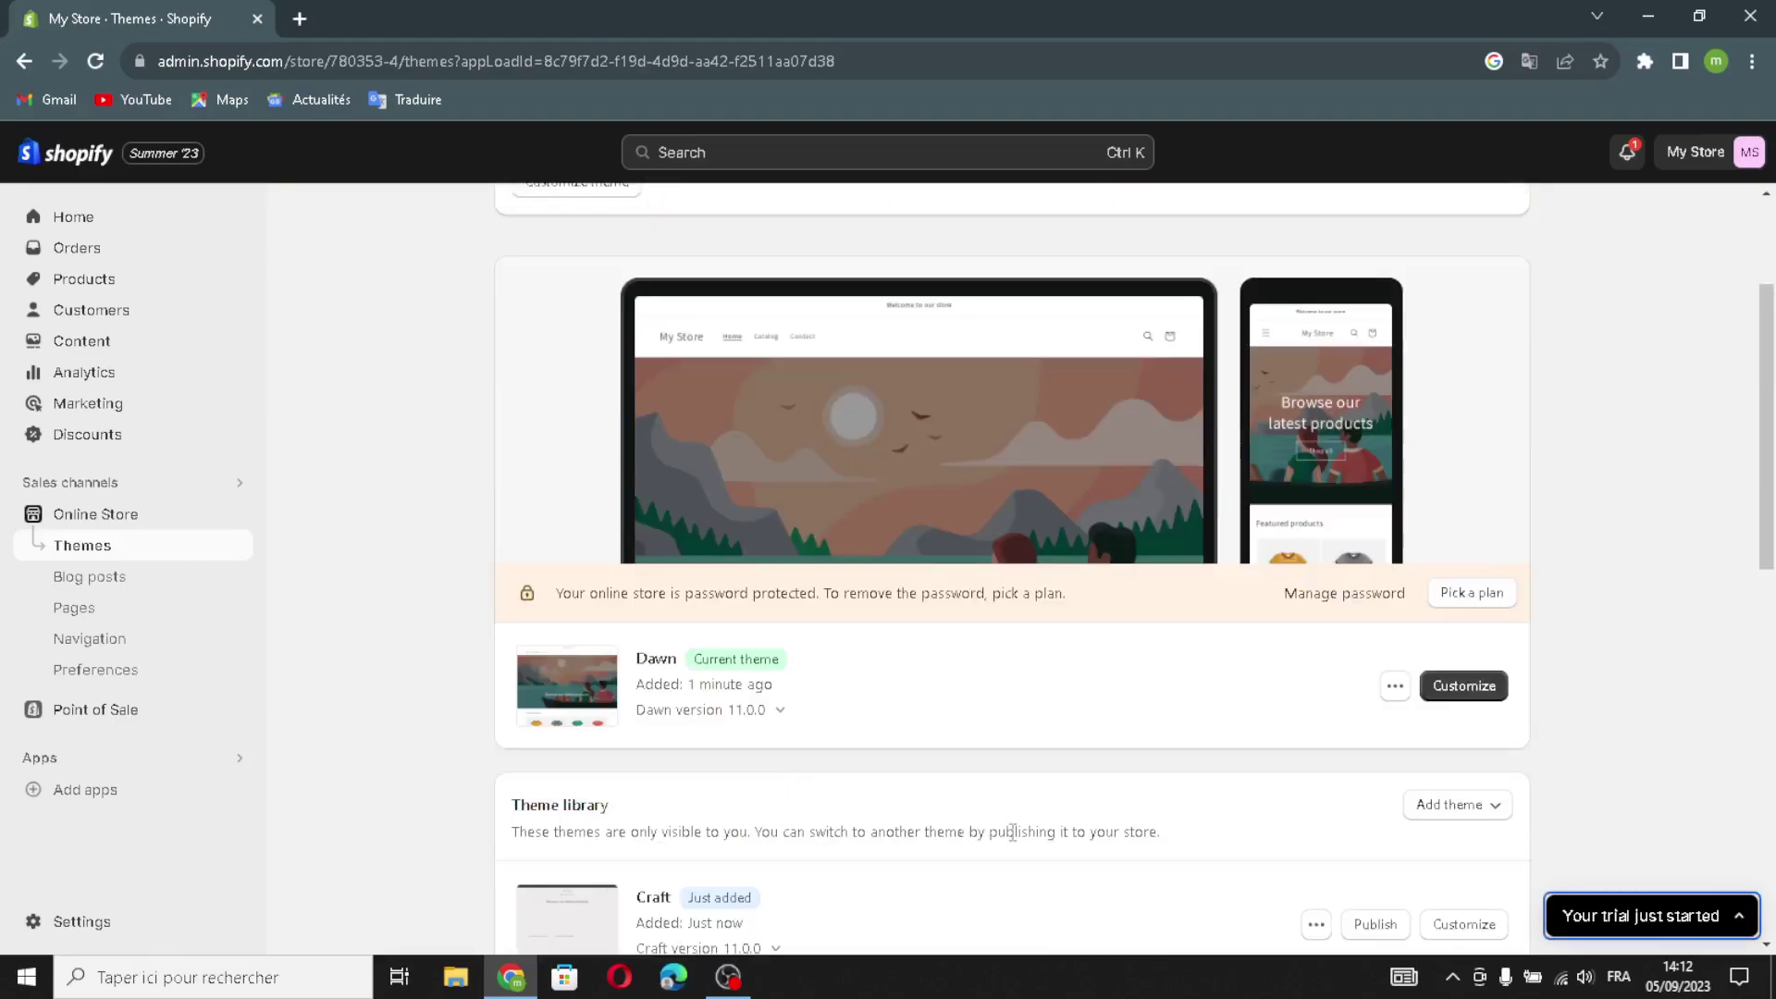
pyautogui.scroll(-2, 1083, 814)
pyautogui.scroll(-2, 994, 680)
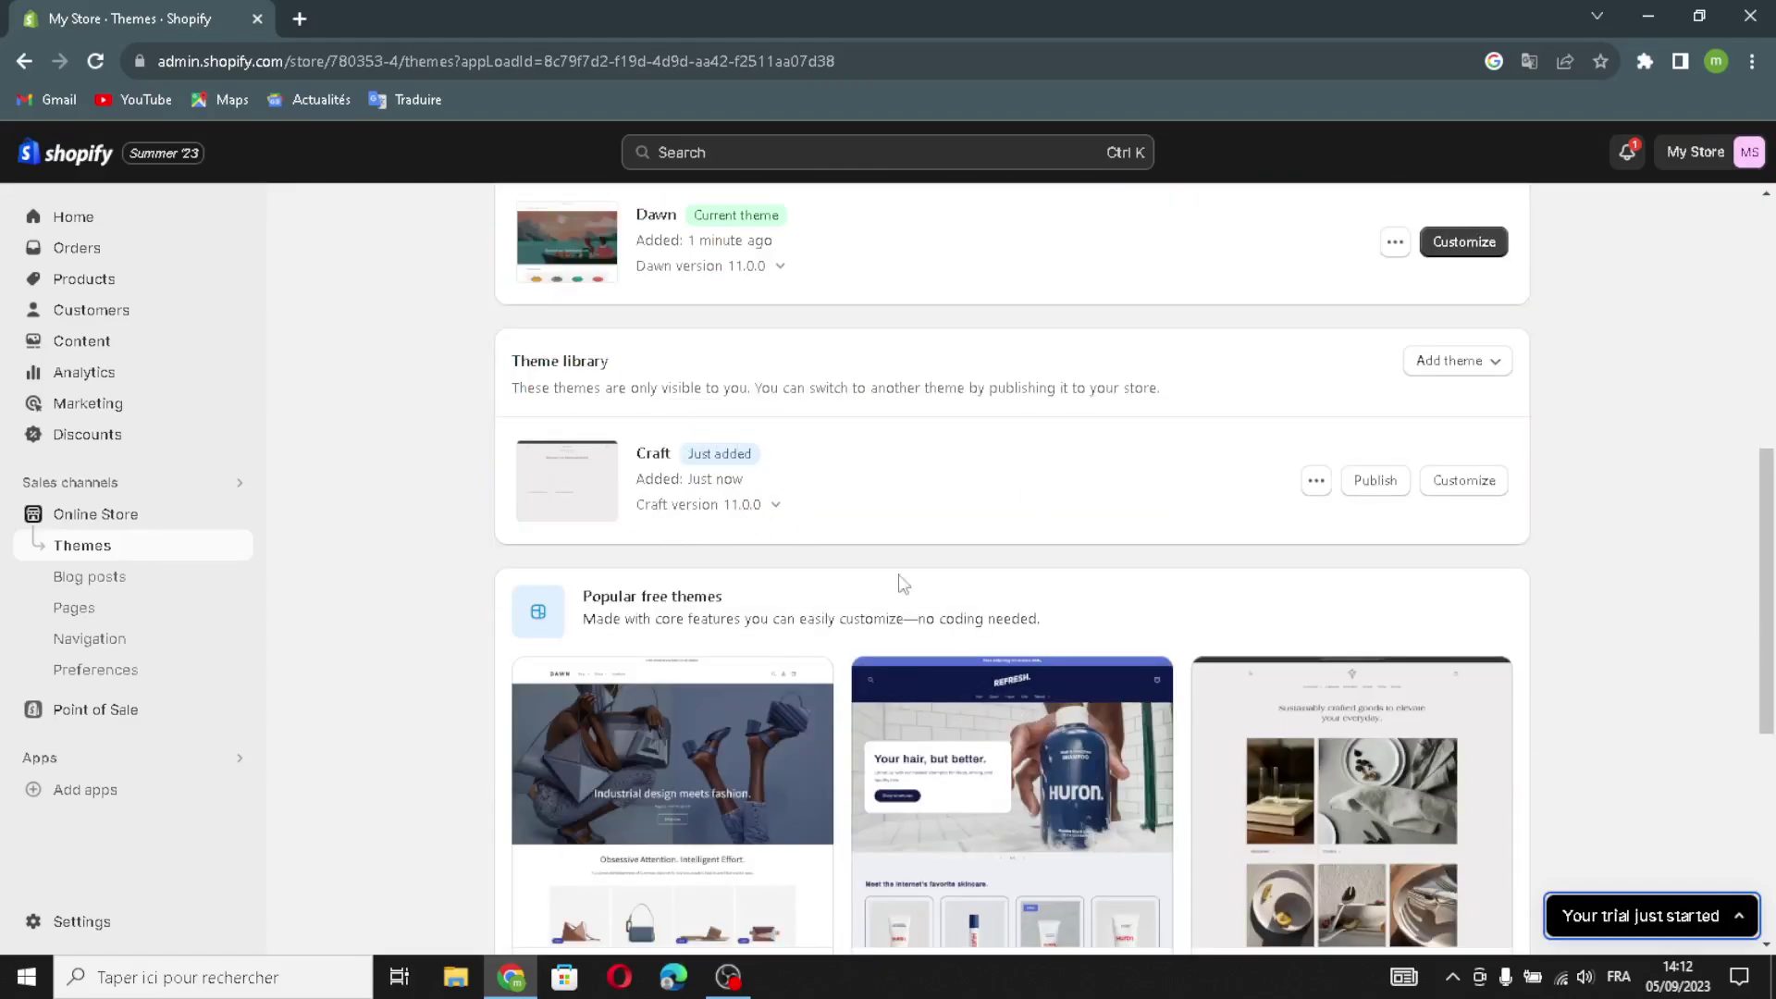
pyautogui.click(1383, 483)
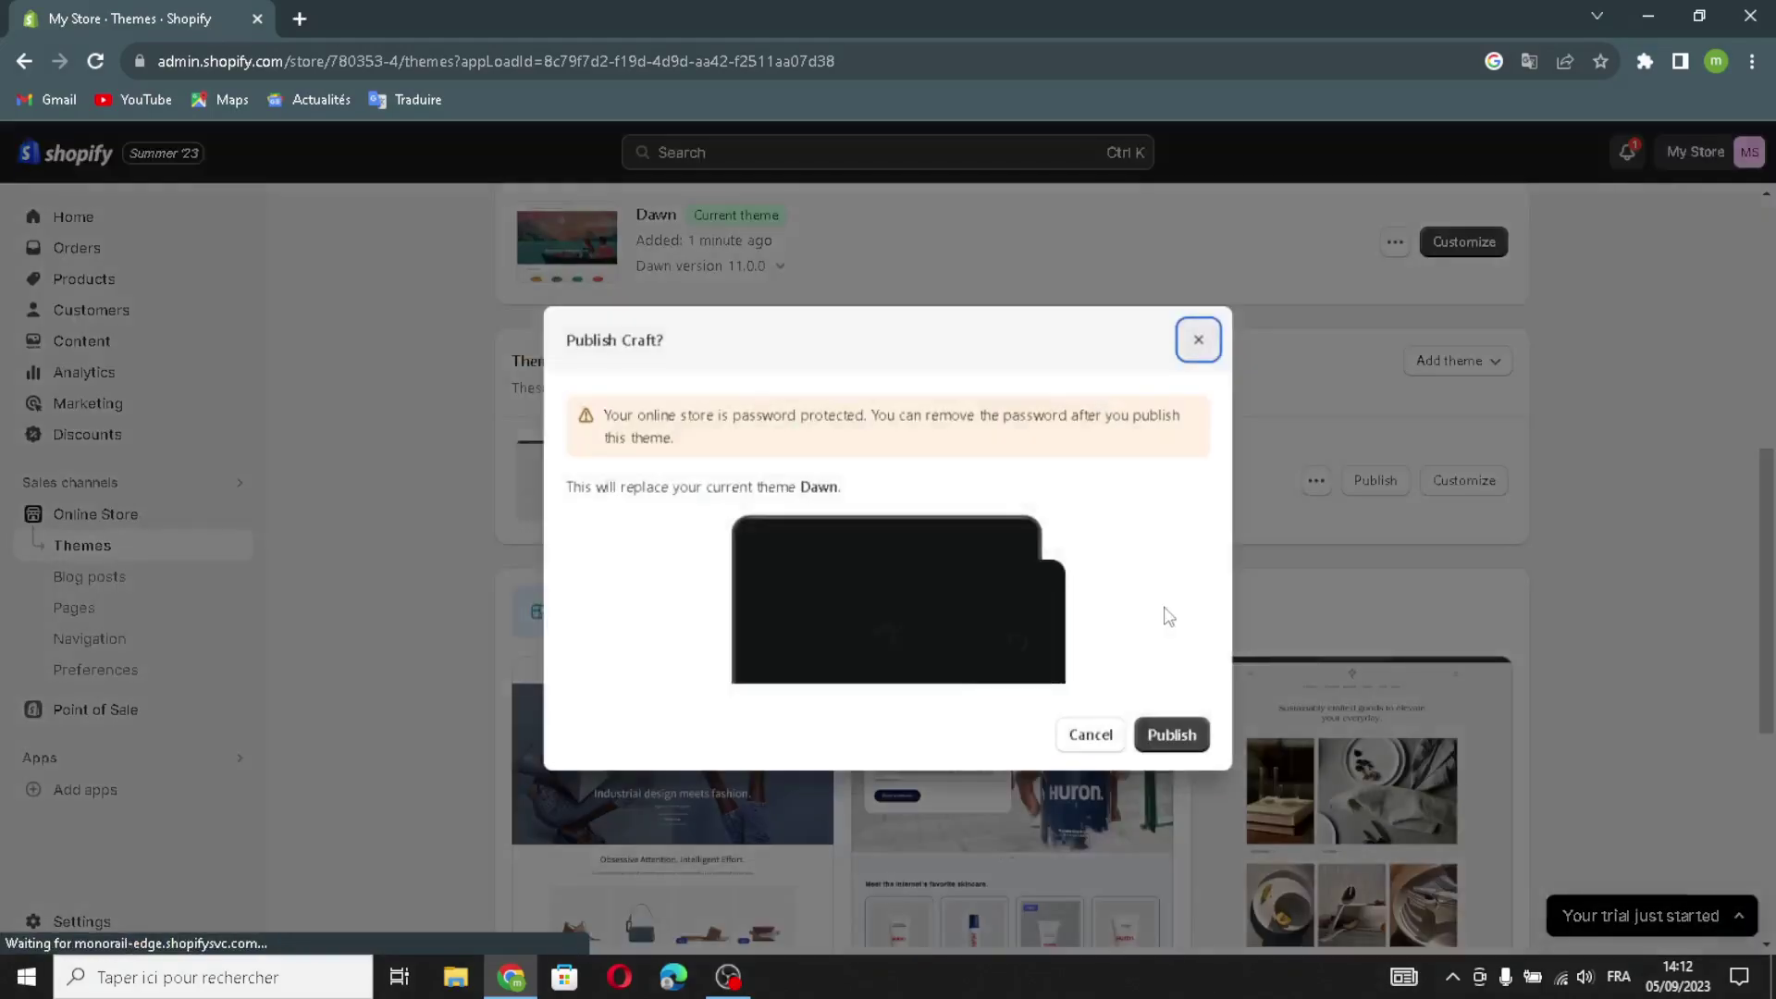
pyautogui.click(1173, 735)
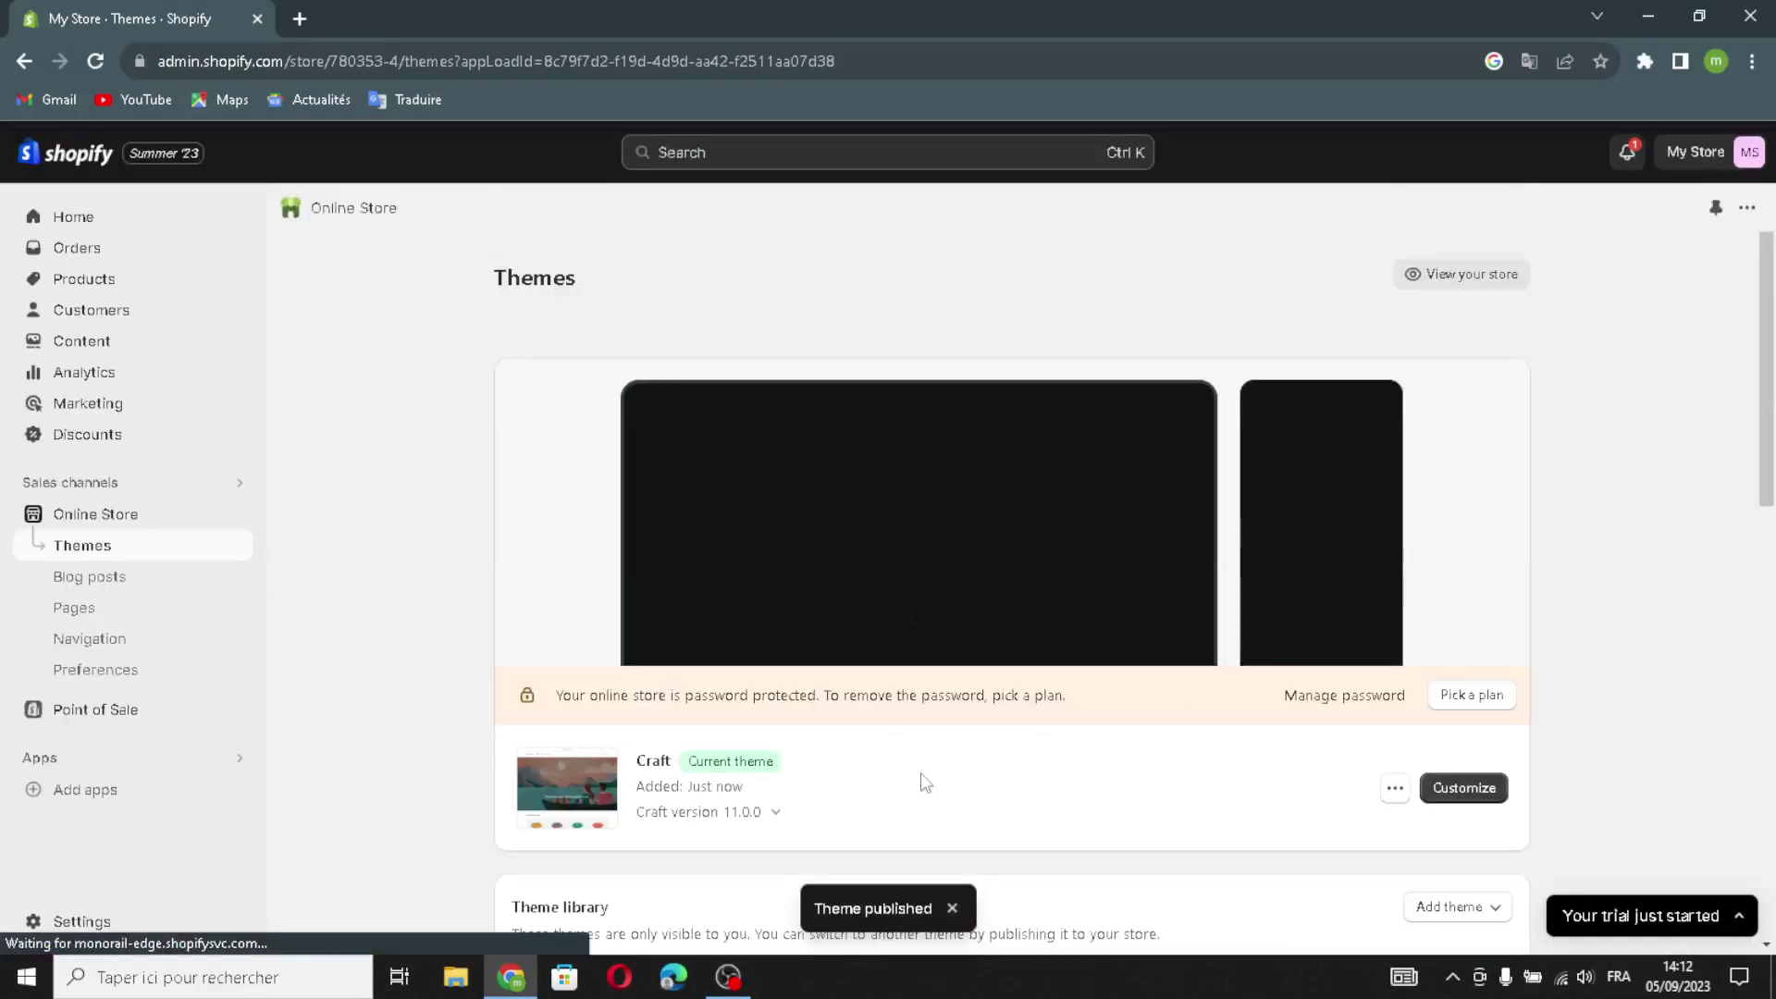
# - Open the published Craft theme for customization
pyautogui.scroll(-2, 914, 761)
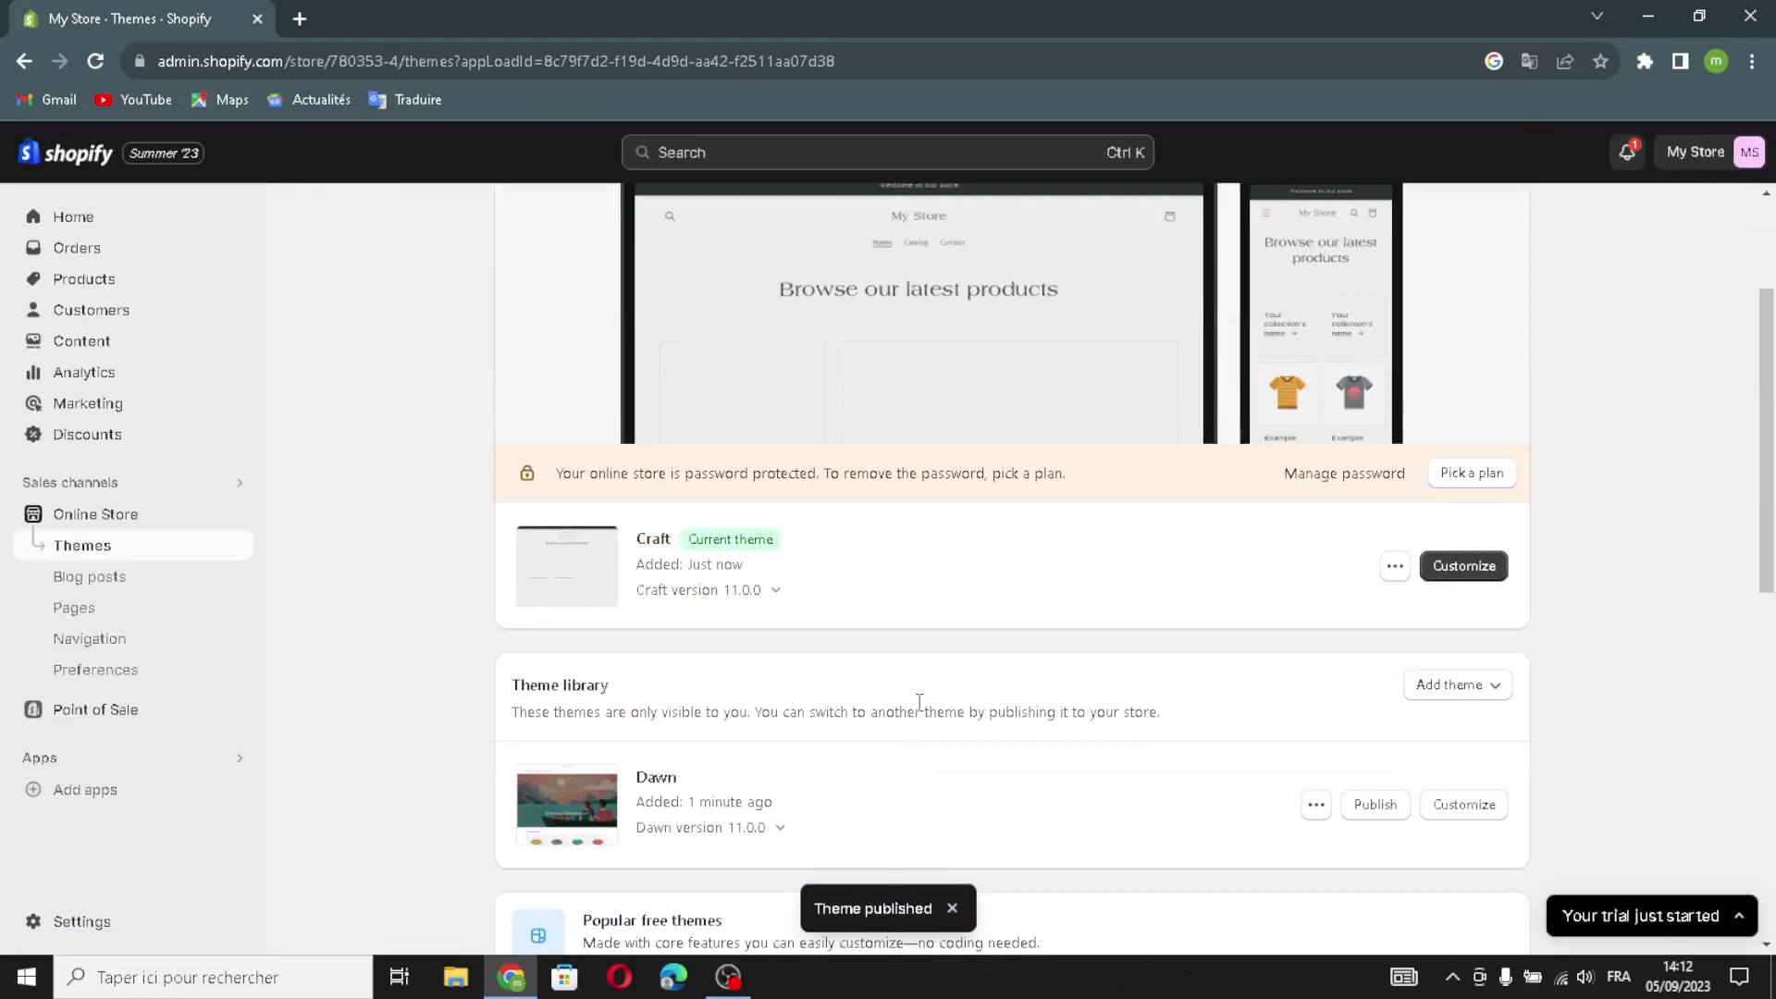
pyautogui.scroll(2, 999, 707)
pyautogui.click(1449, 789)
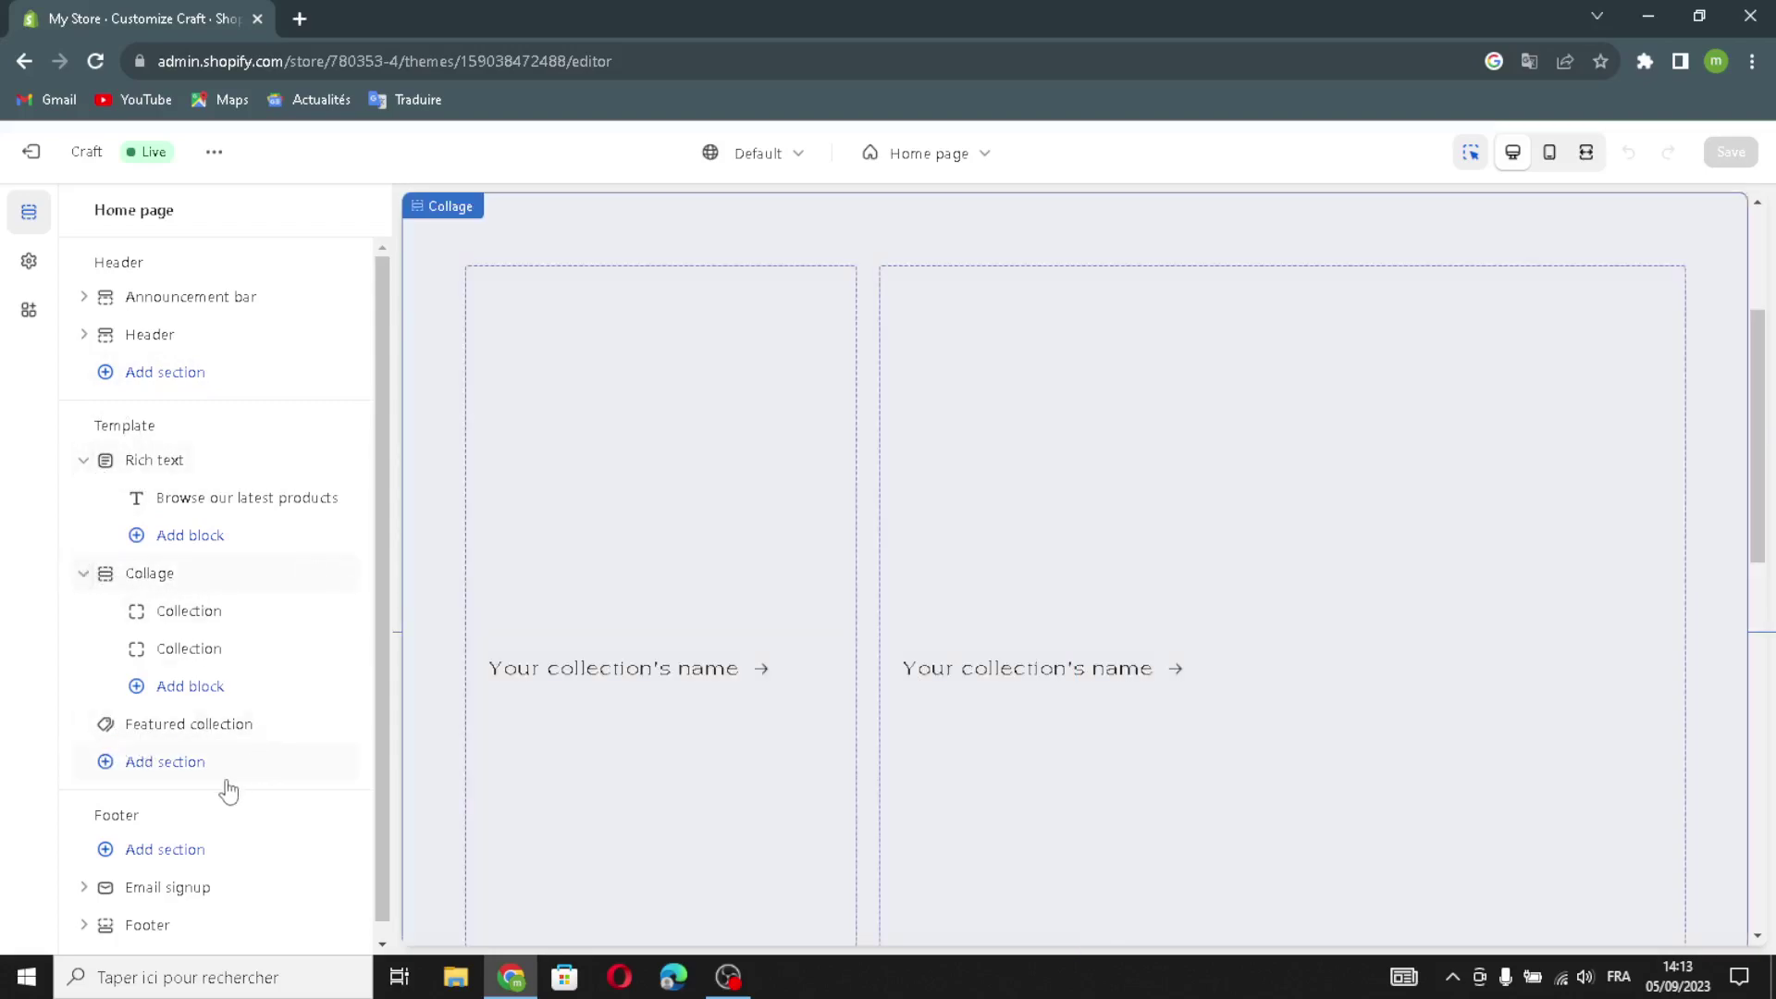
pyautogui.scroll(-1, 226, 782)
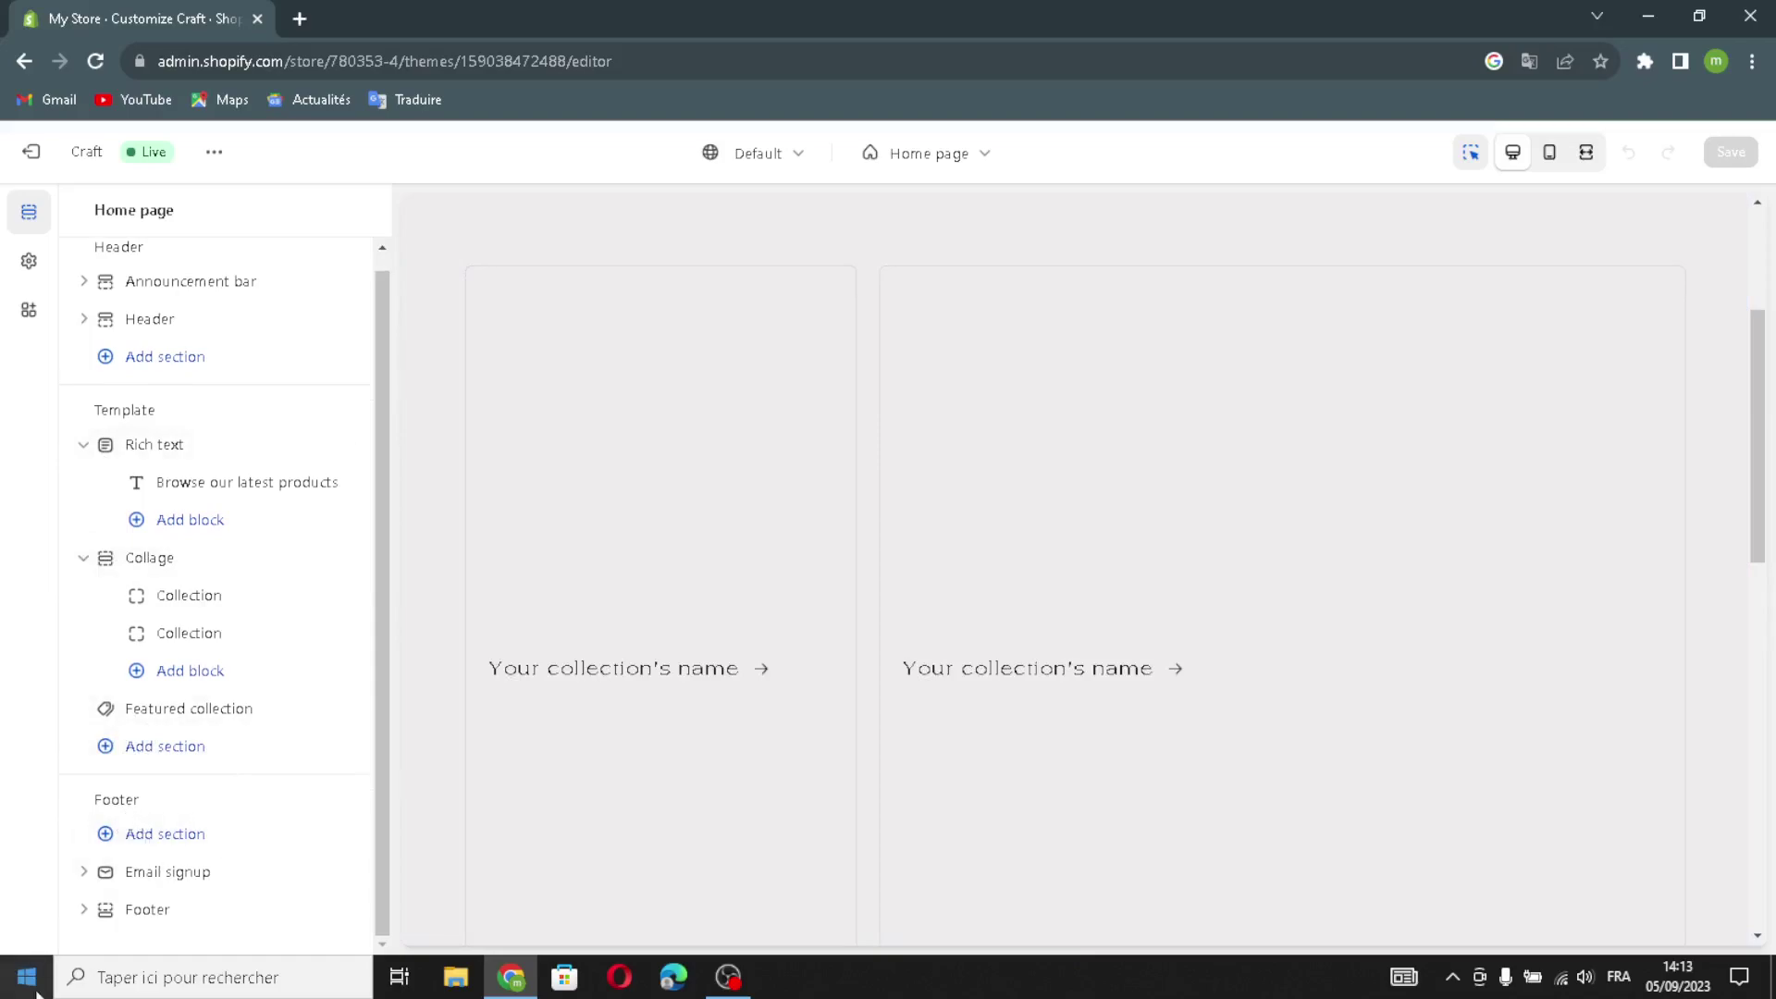
pyautogui.click(107, 835)
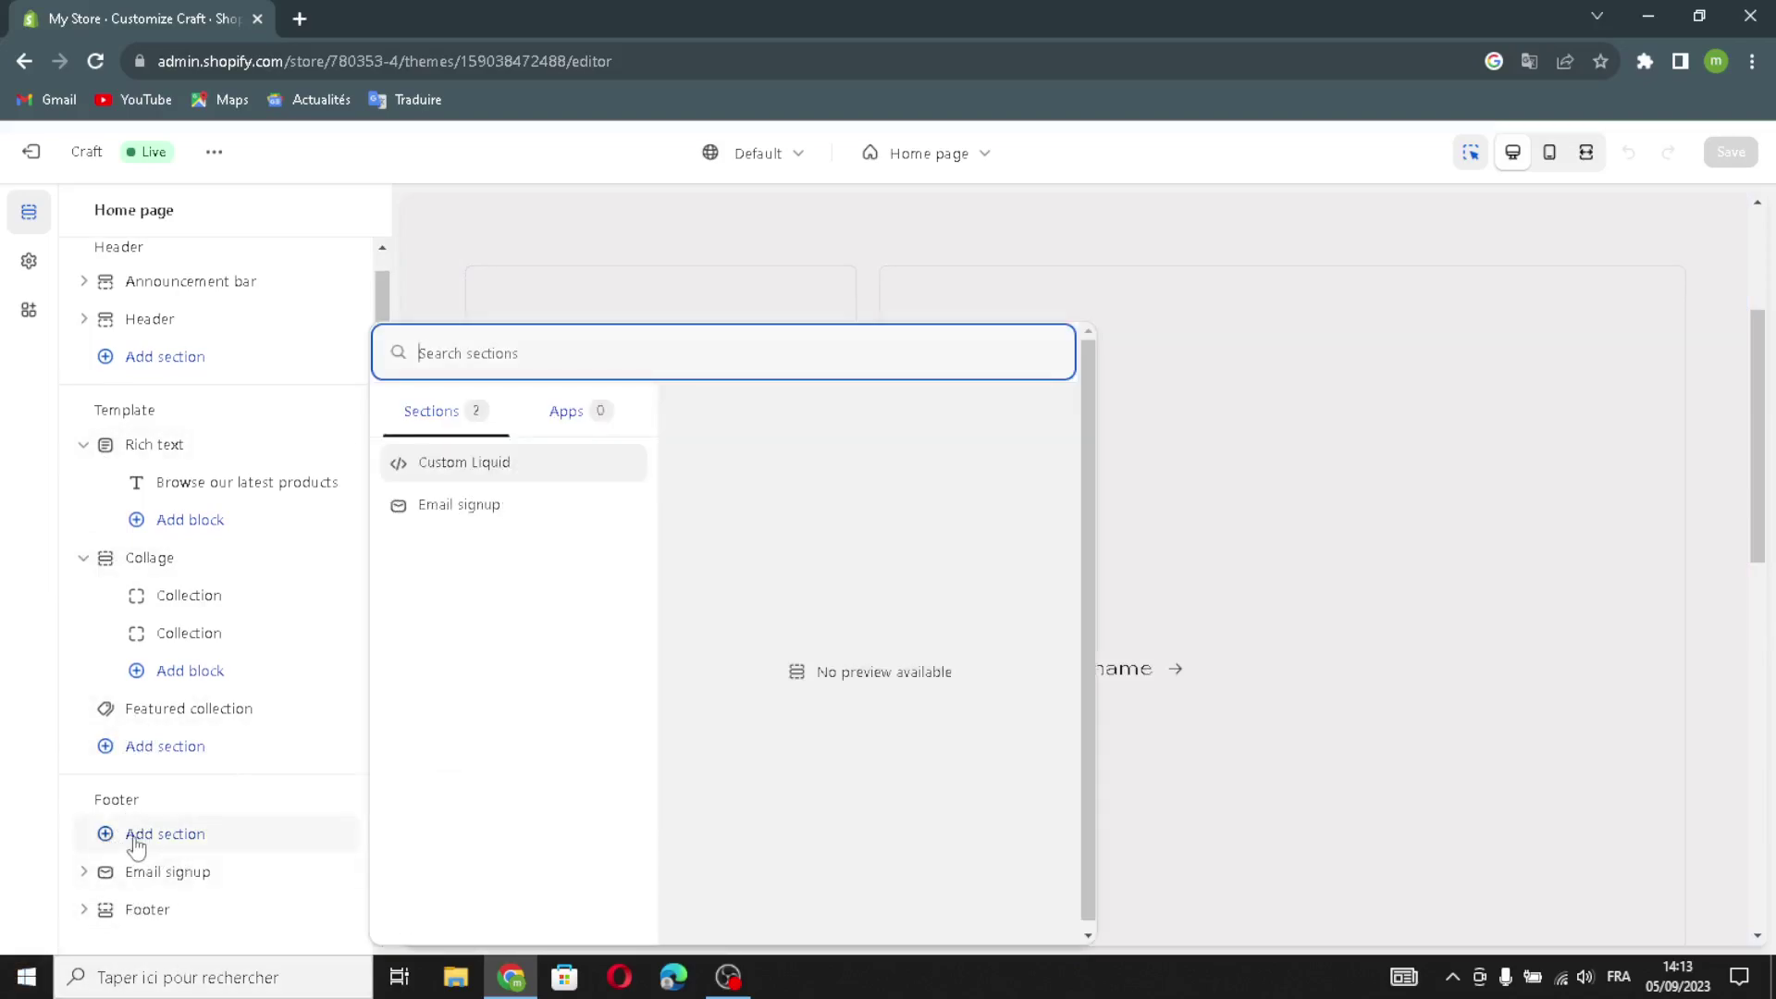
pyautogui.click(104, 834)
pyautogui.click(151, 847)
pyautogui.click(150, 846)
# - Add a Slideshow section to the home page template below the Featured collection
pyautogui.click(168, 757)
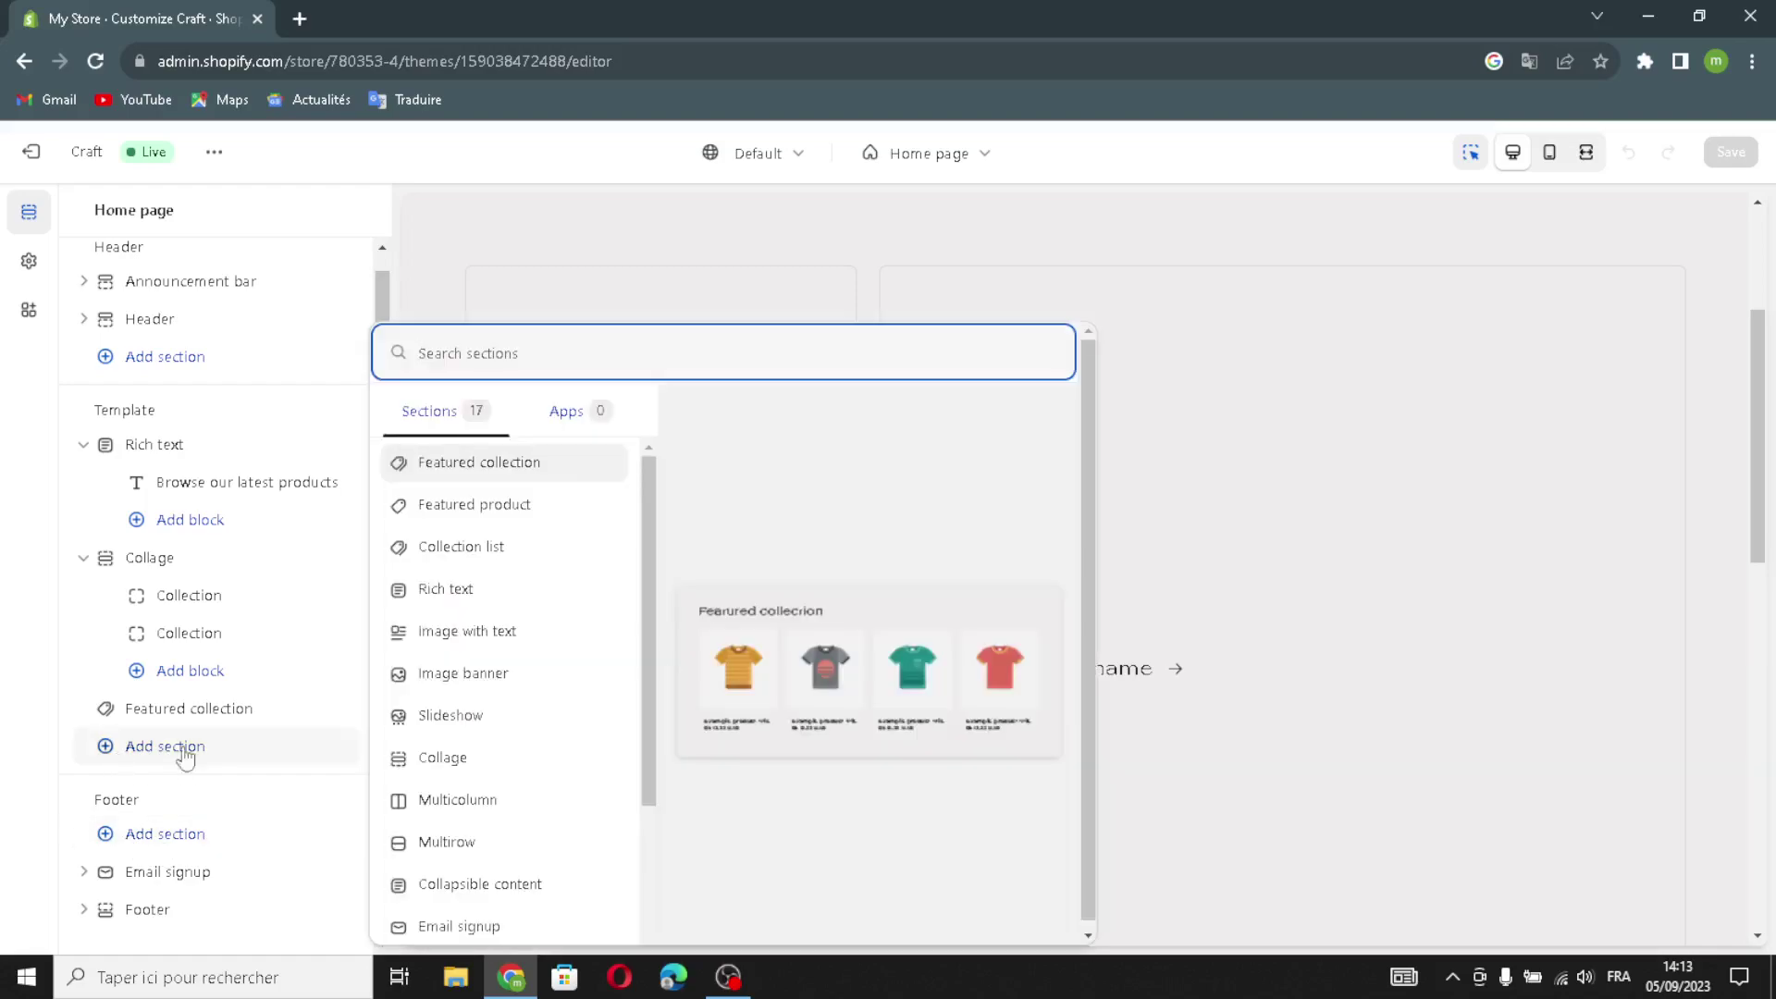
pyautogui.scroll(-1, 527, 900)
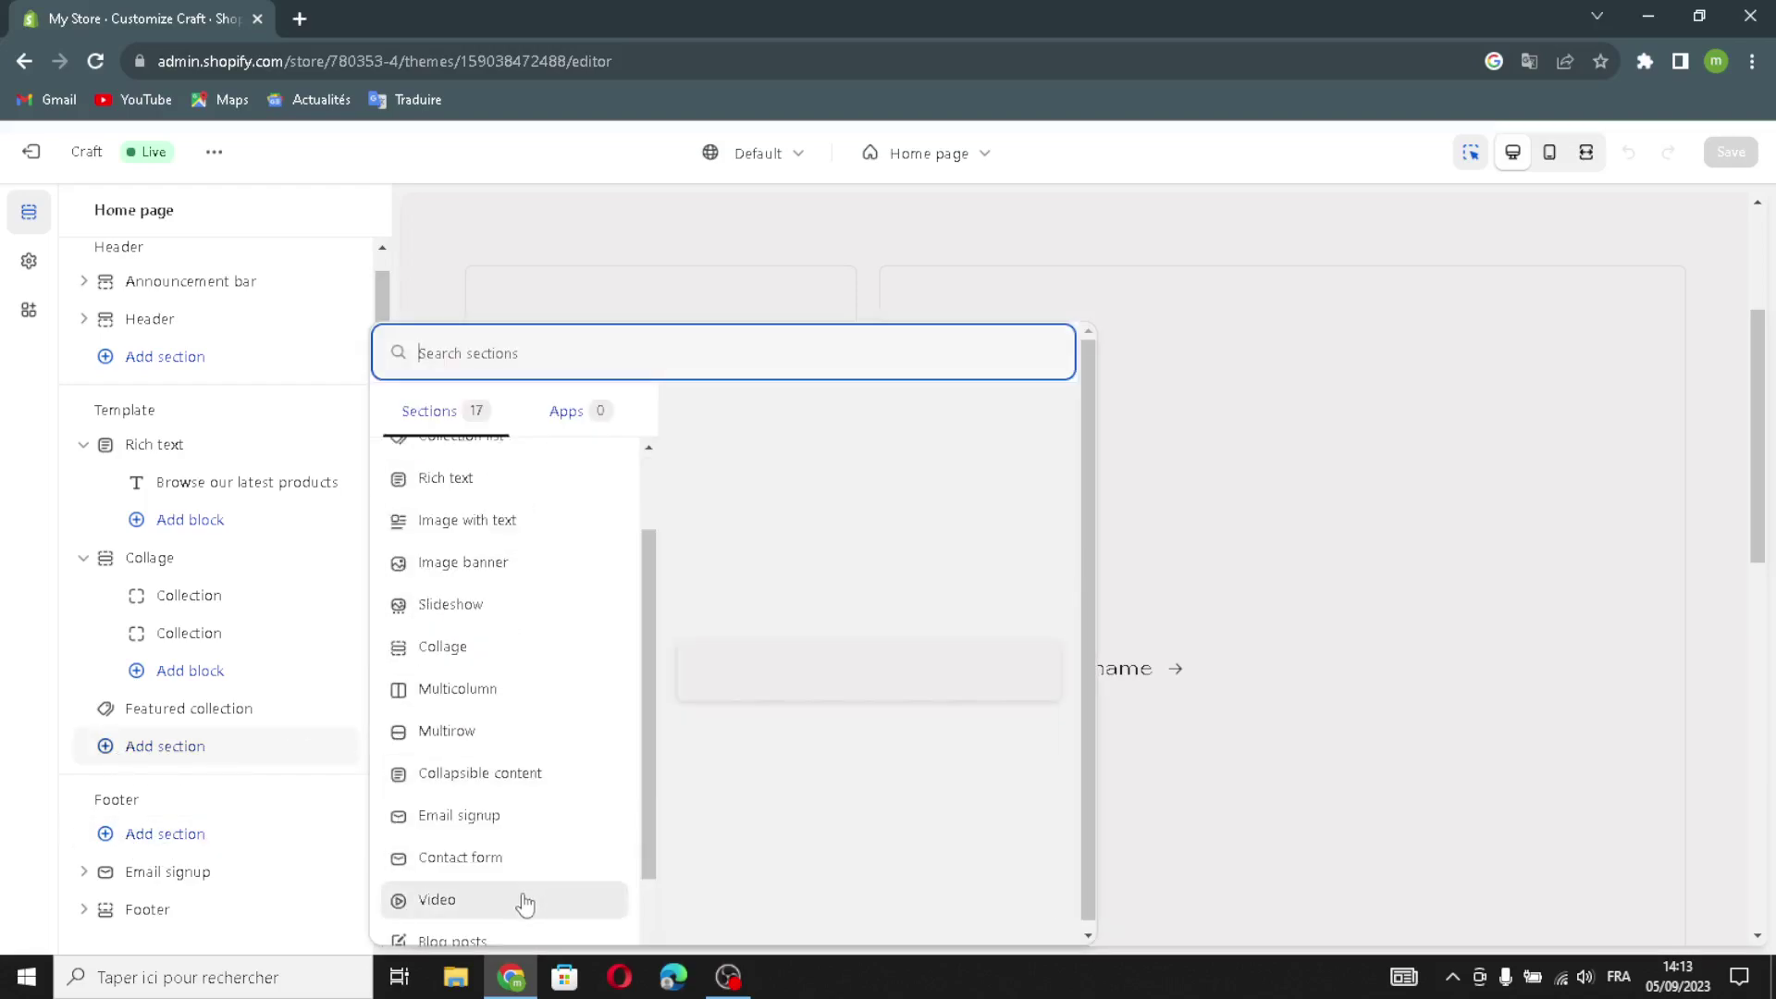
pyautogui.press('Escape')
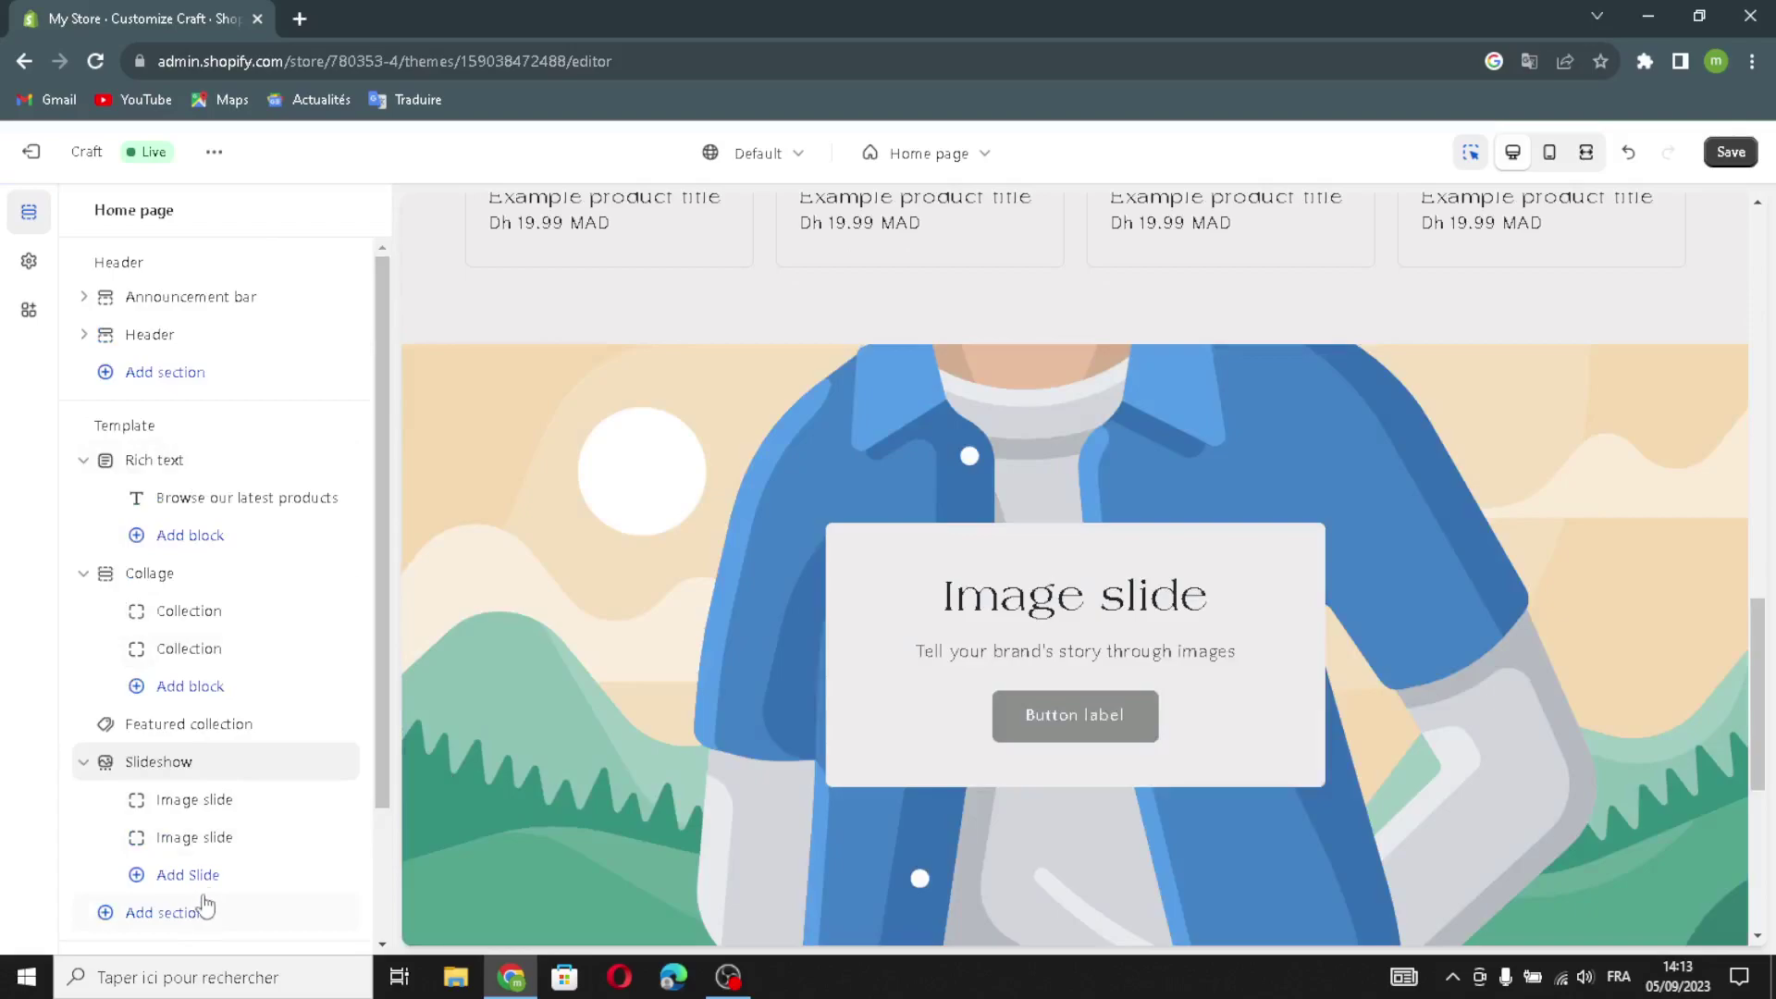
# - Add a Video section to the home page template below the Slideshow
pyautogui.click(210, 918)
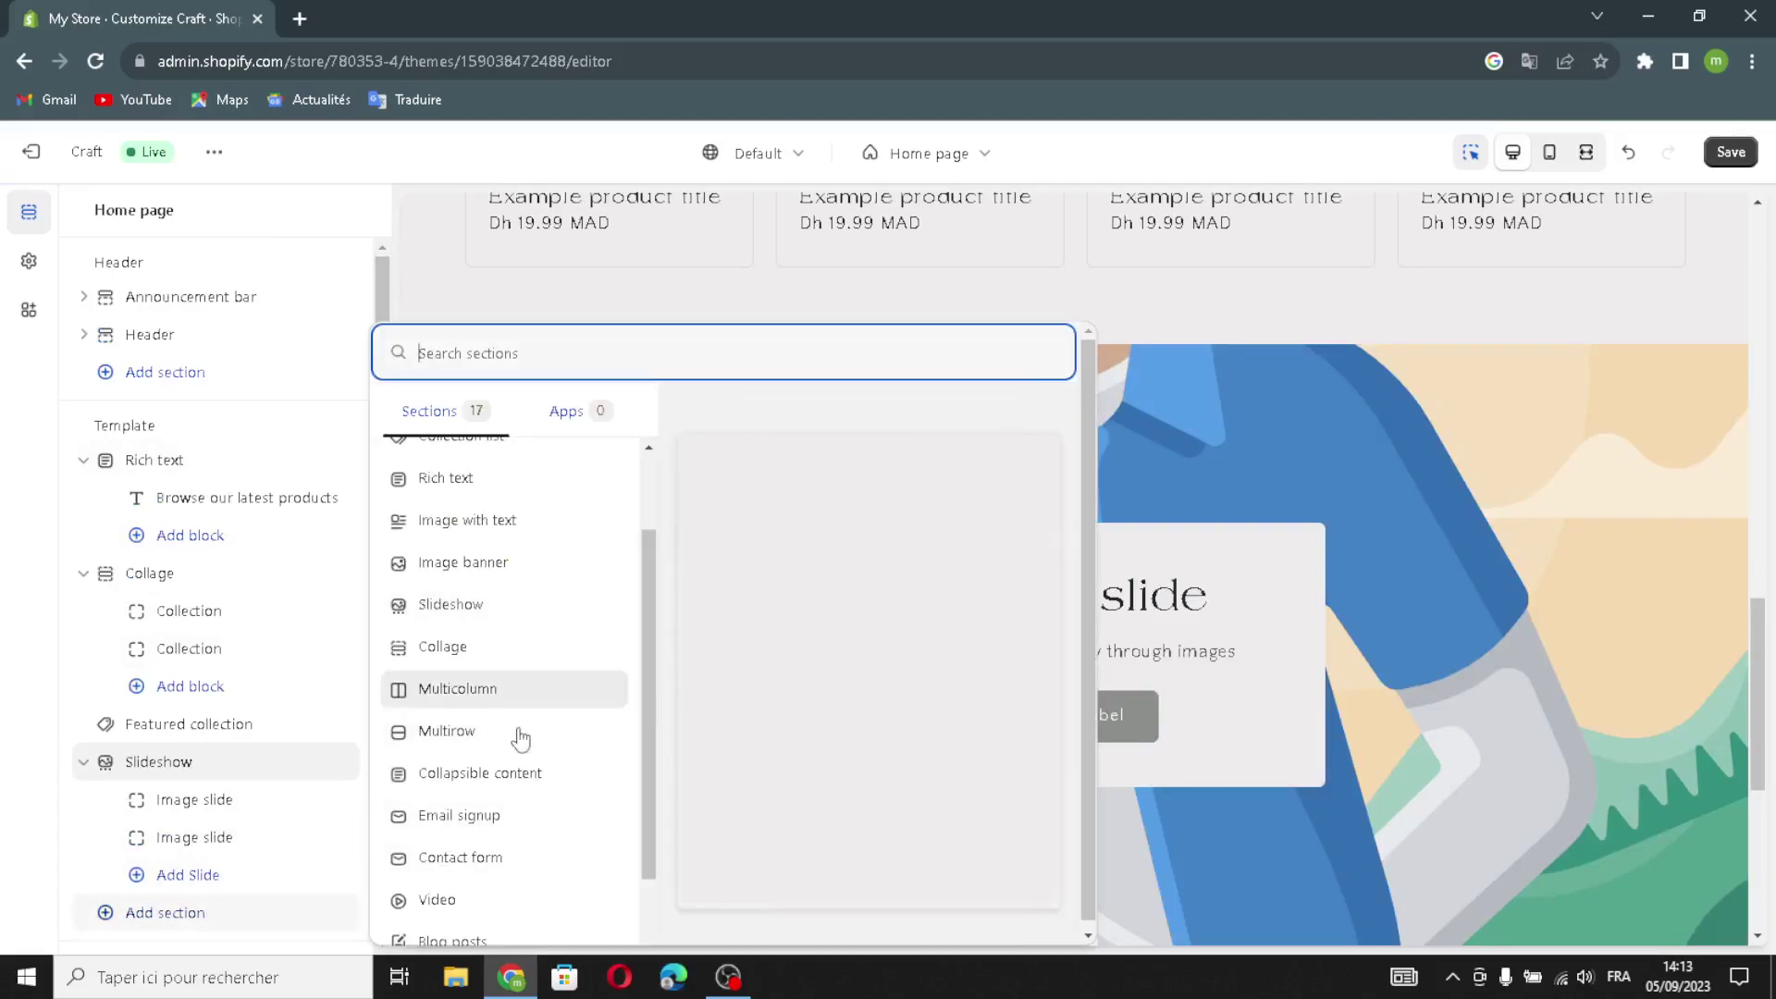
pyautogui.scroll(-2, 522, 846)
pyautogui.scroll(3, 524, 845)
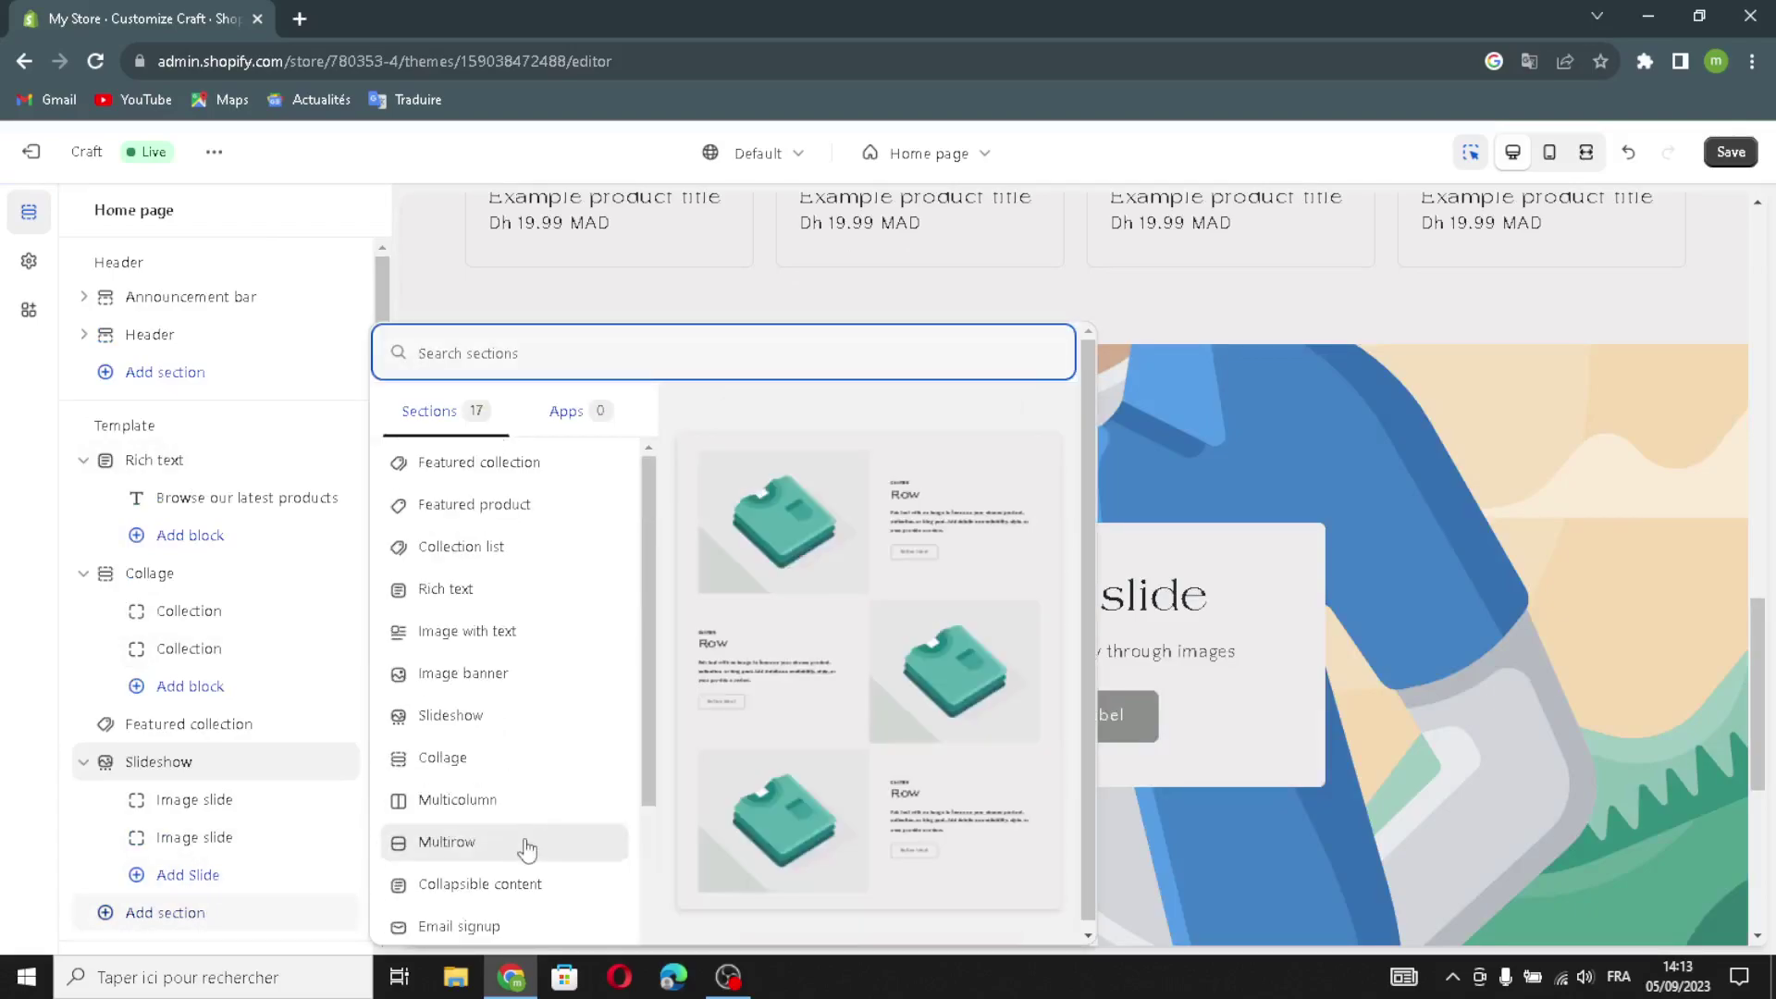
pyautogui.scroll(-3, 509, 864)
pyautogui.press('Escape')
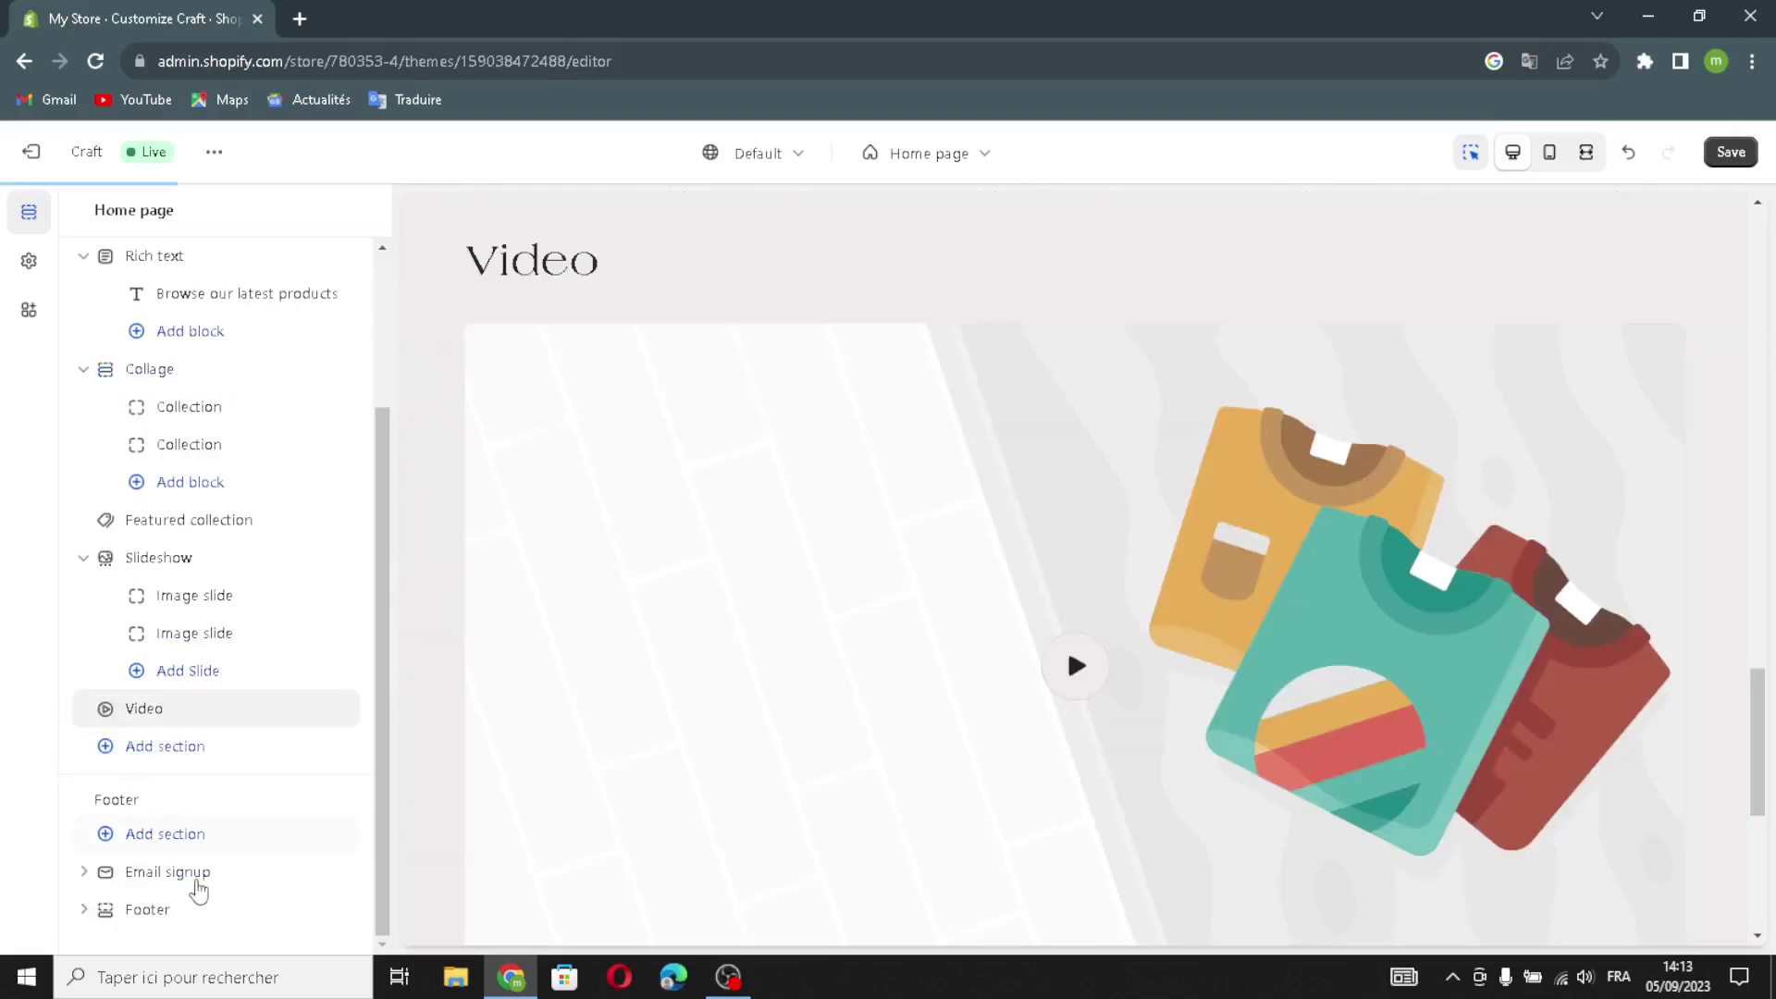
# - Add an Image banner section to the home page template below the Video section
pyautogui.click(182, 837)
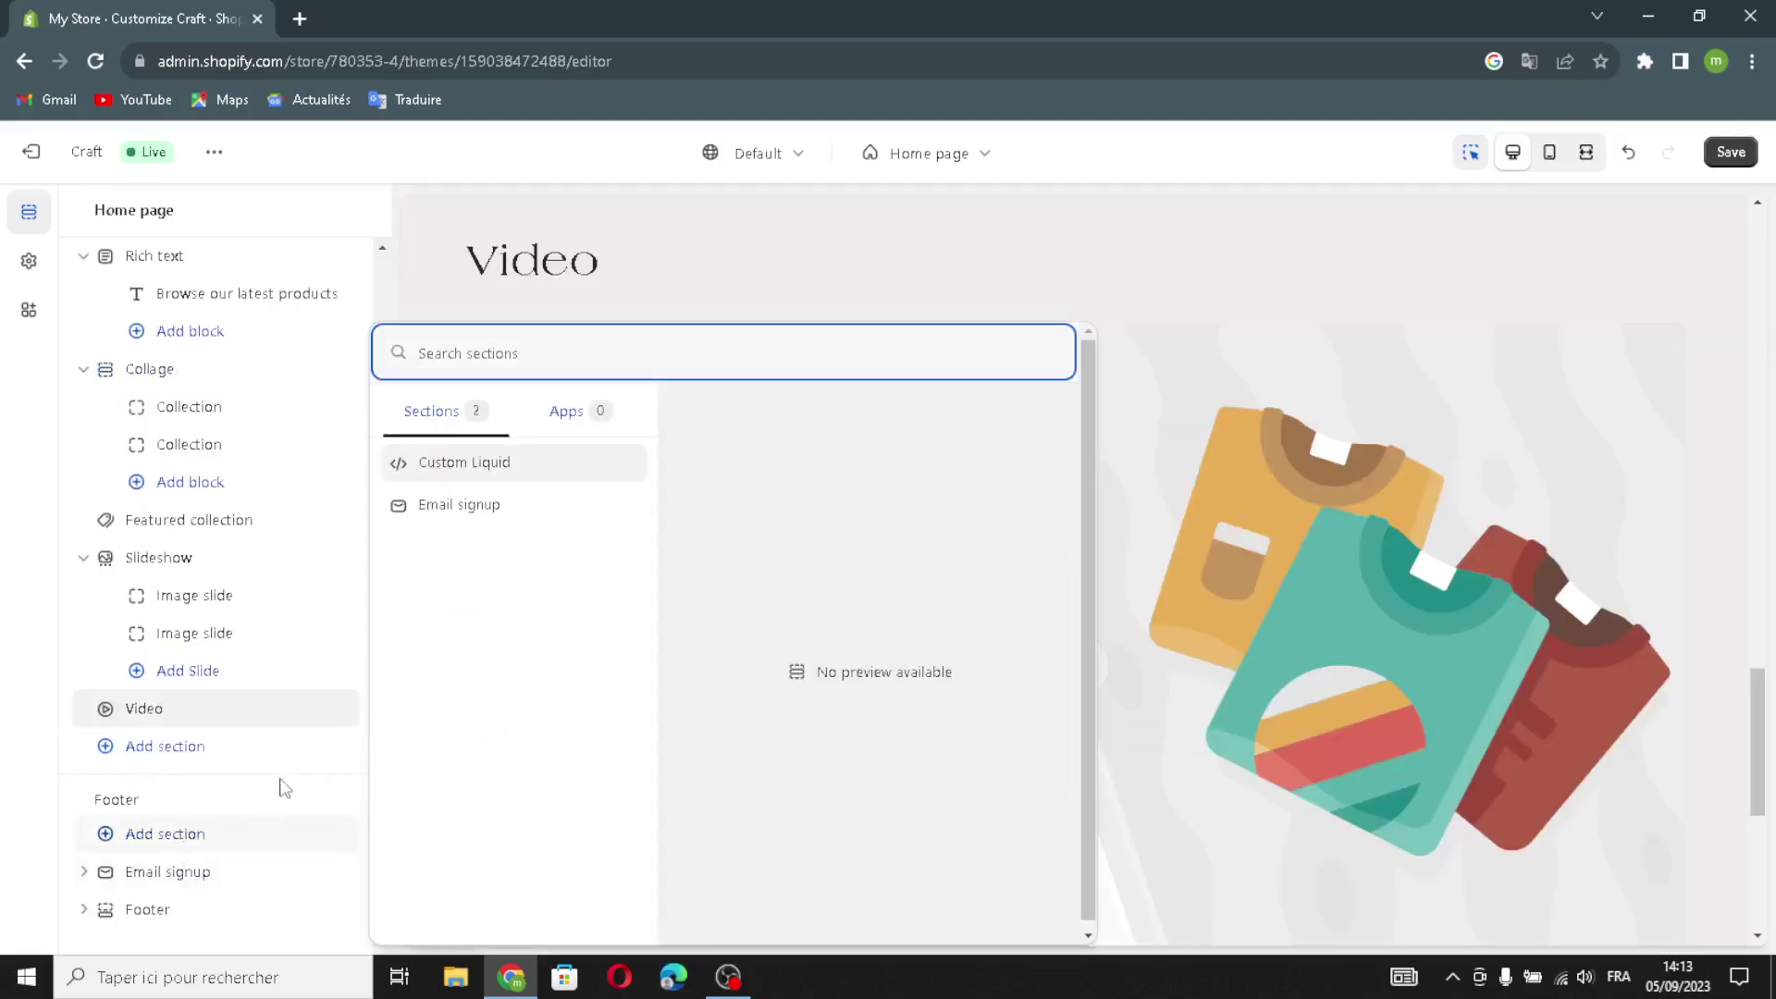
pyautogui.click(205, 748)
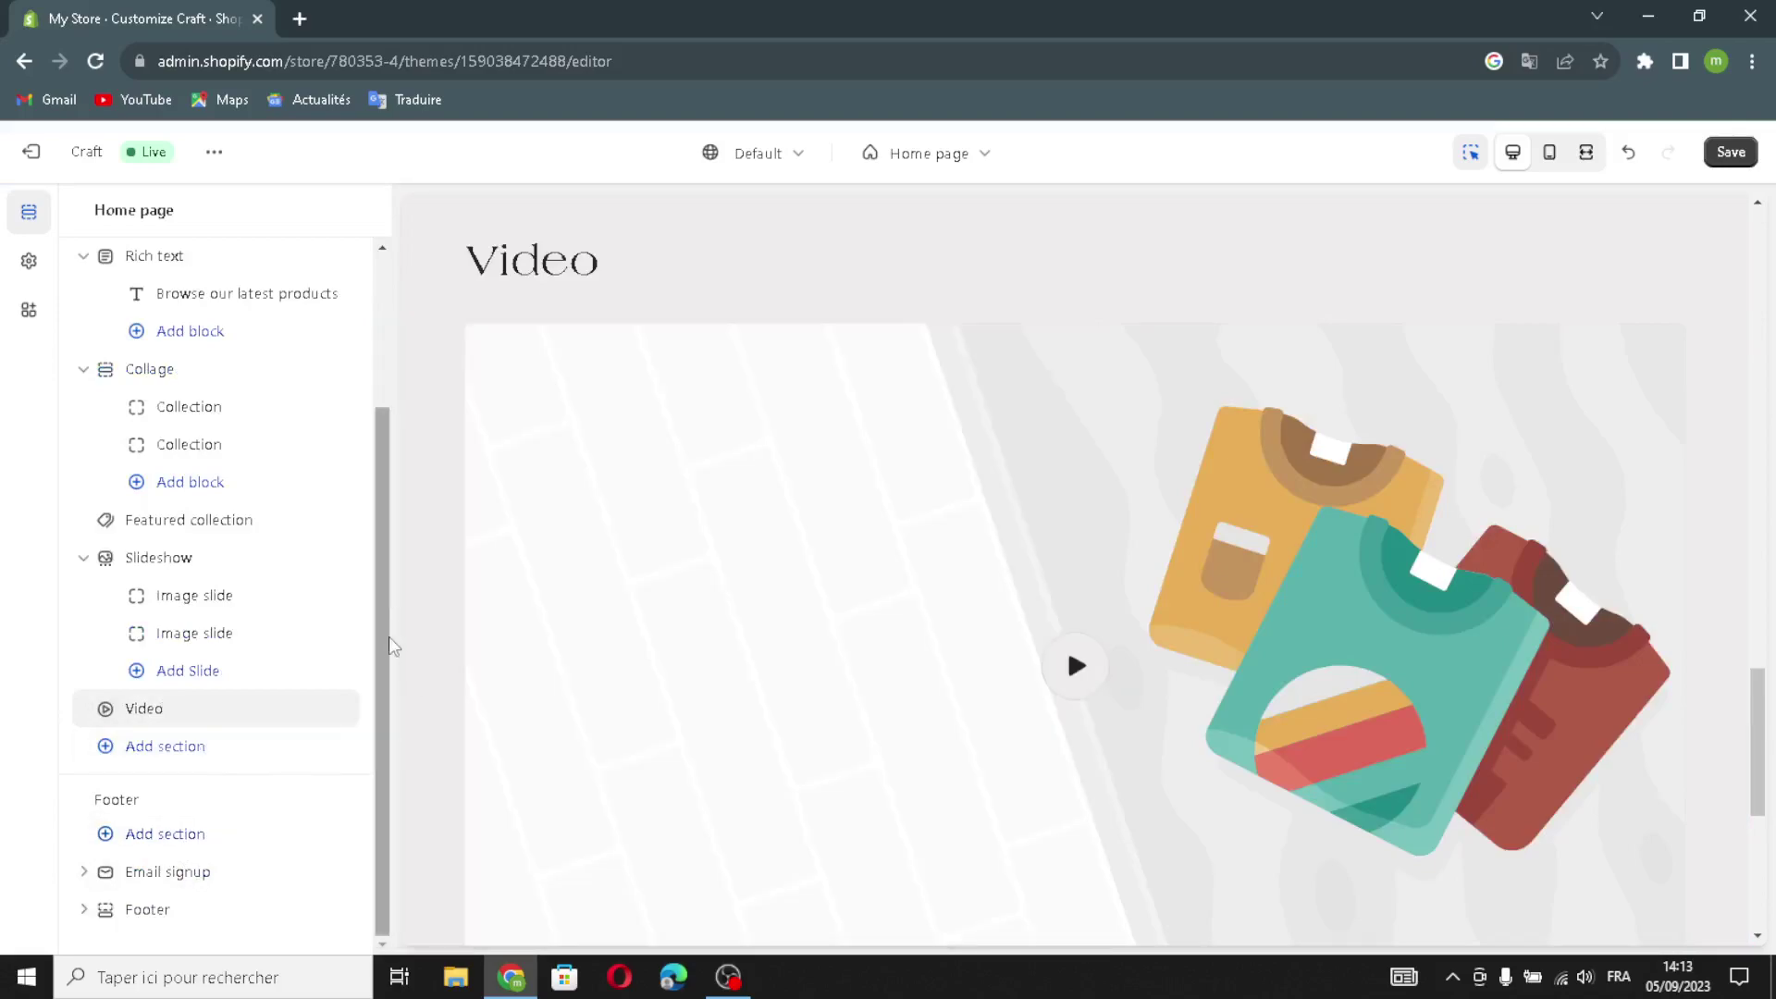
pyautogui.press('Escape')
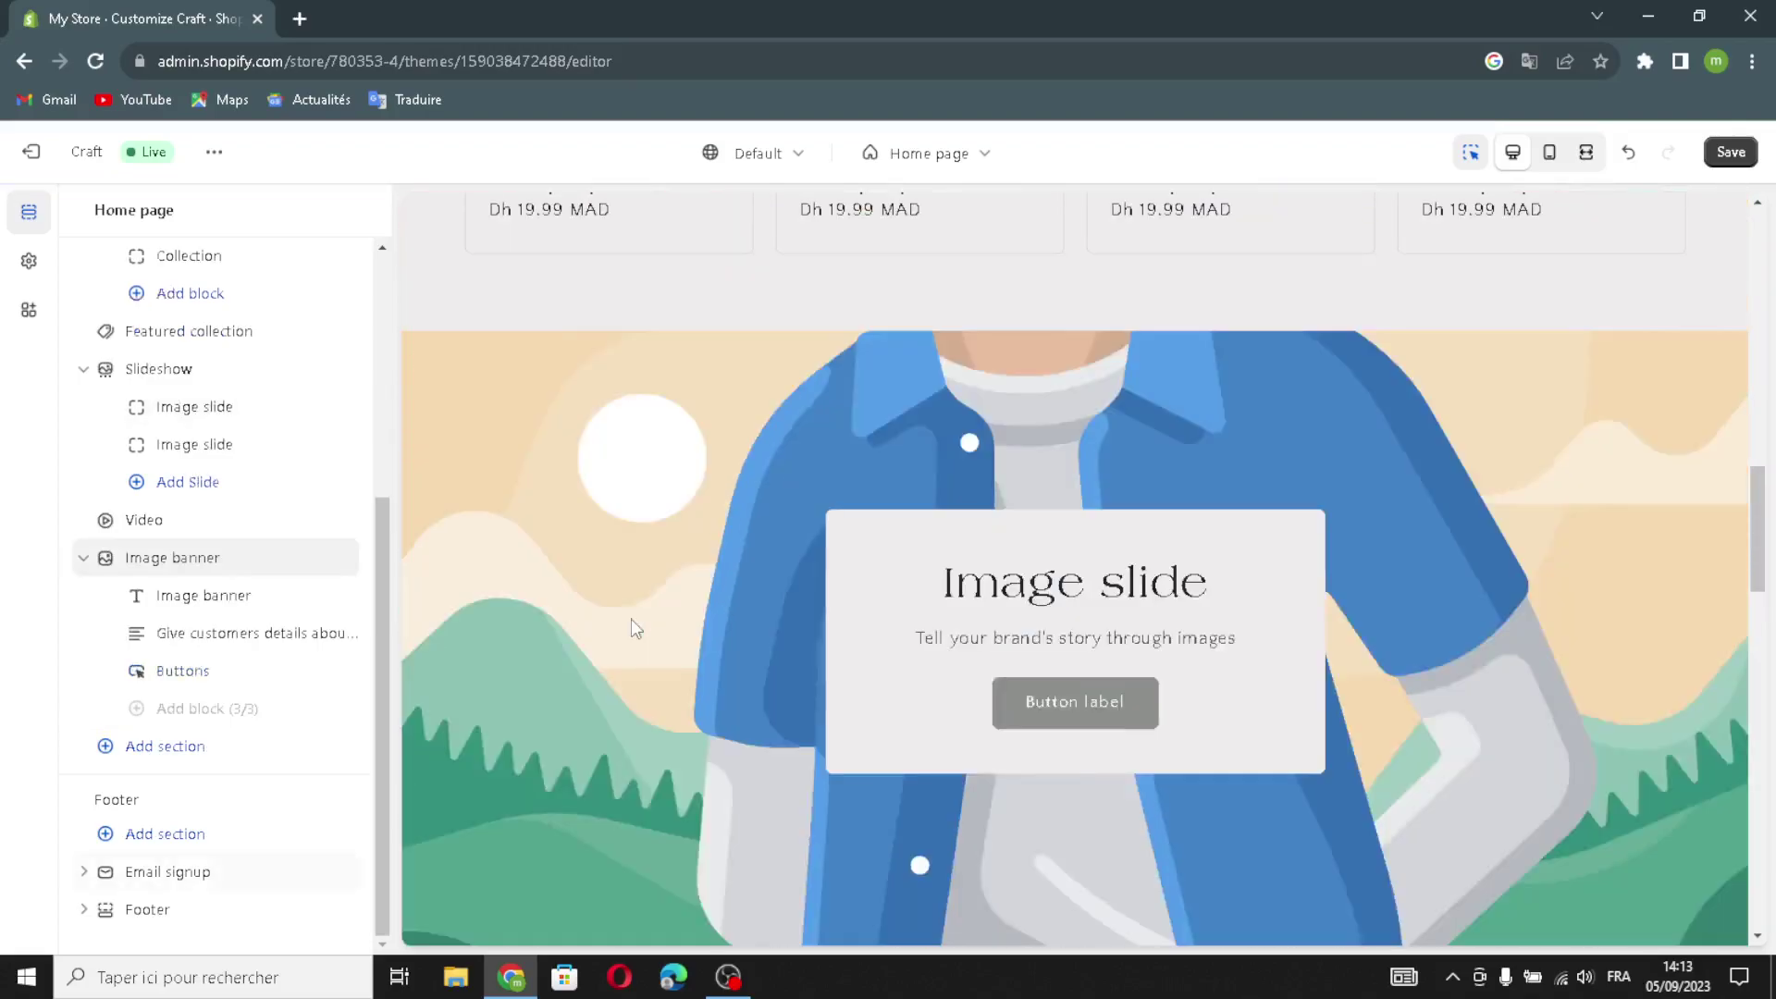
# - Look over the home page preview, open the Video section's settings and select its heading text
pyautogui.scroll(15, 630, 619)
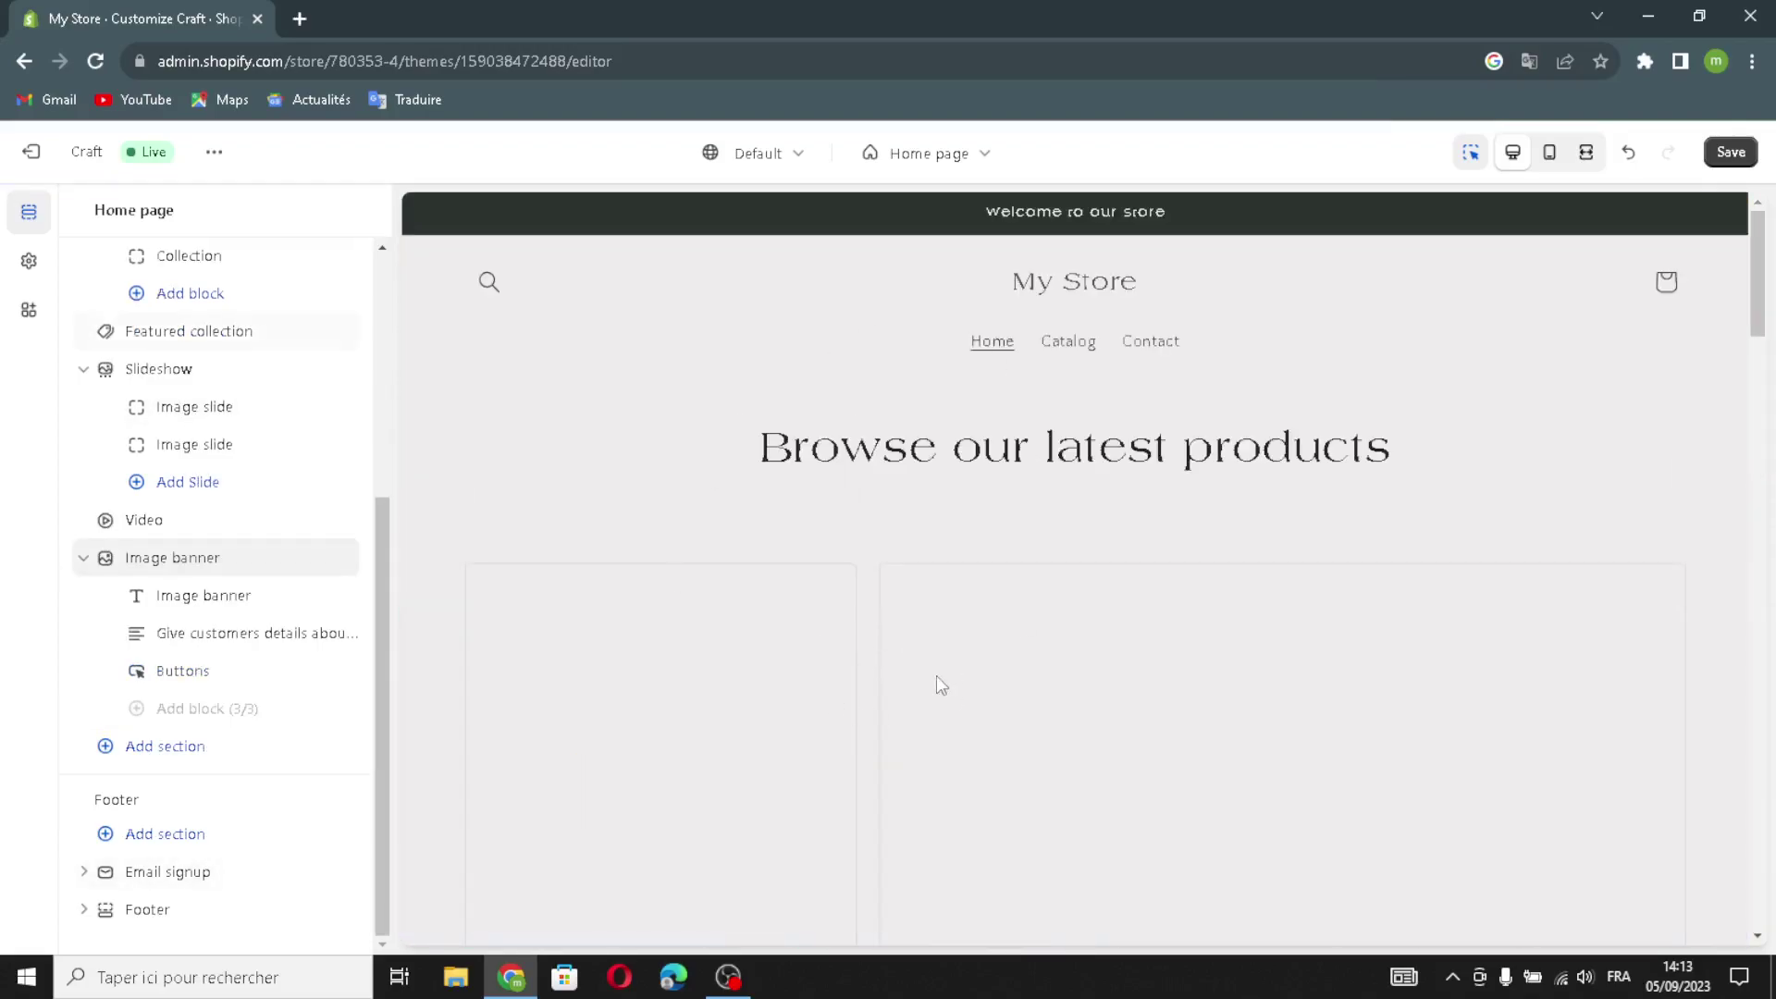
pyautogui.scroll(-2, 943, 683)
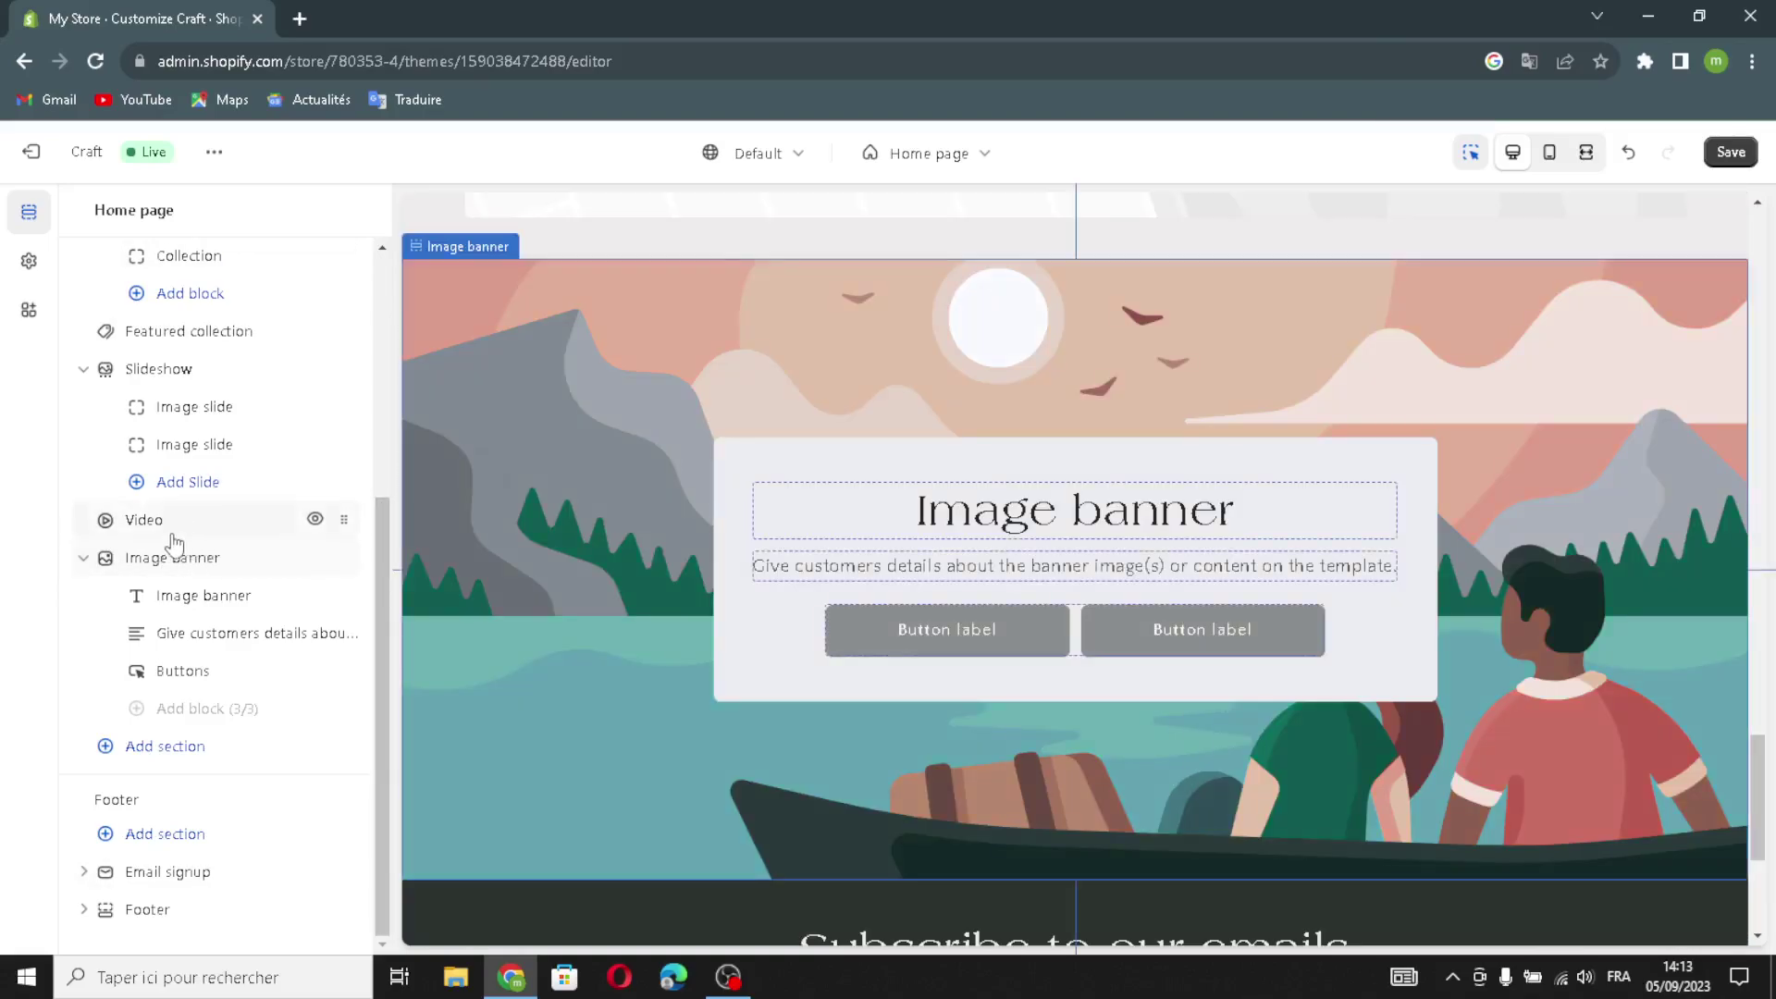
pyautogui.click(173, 533)
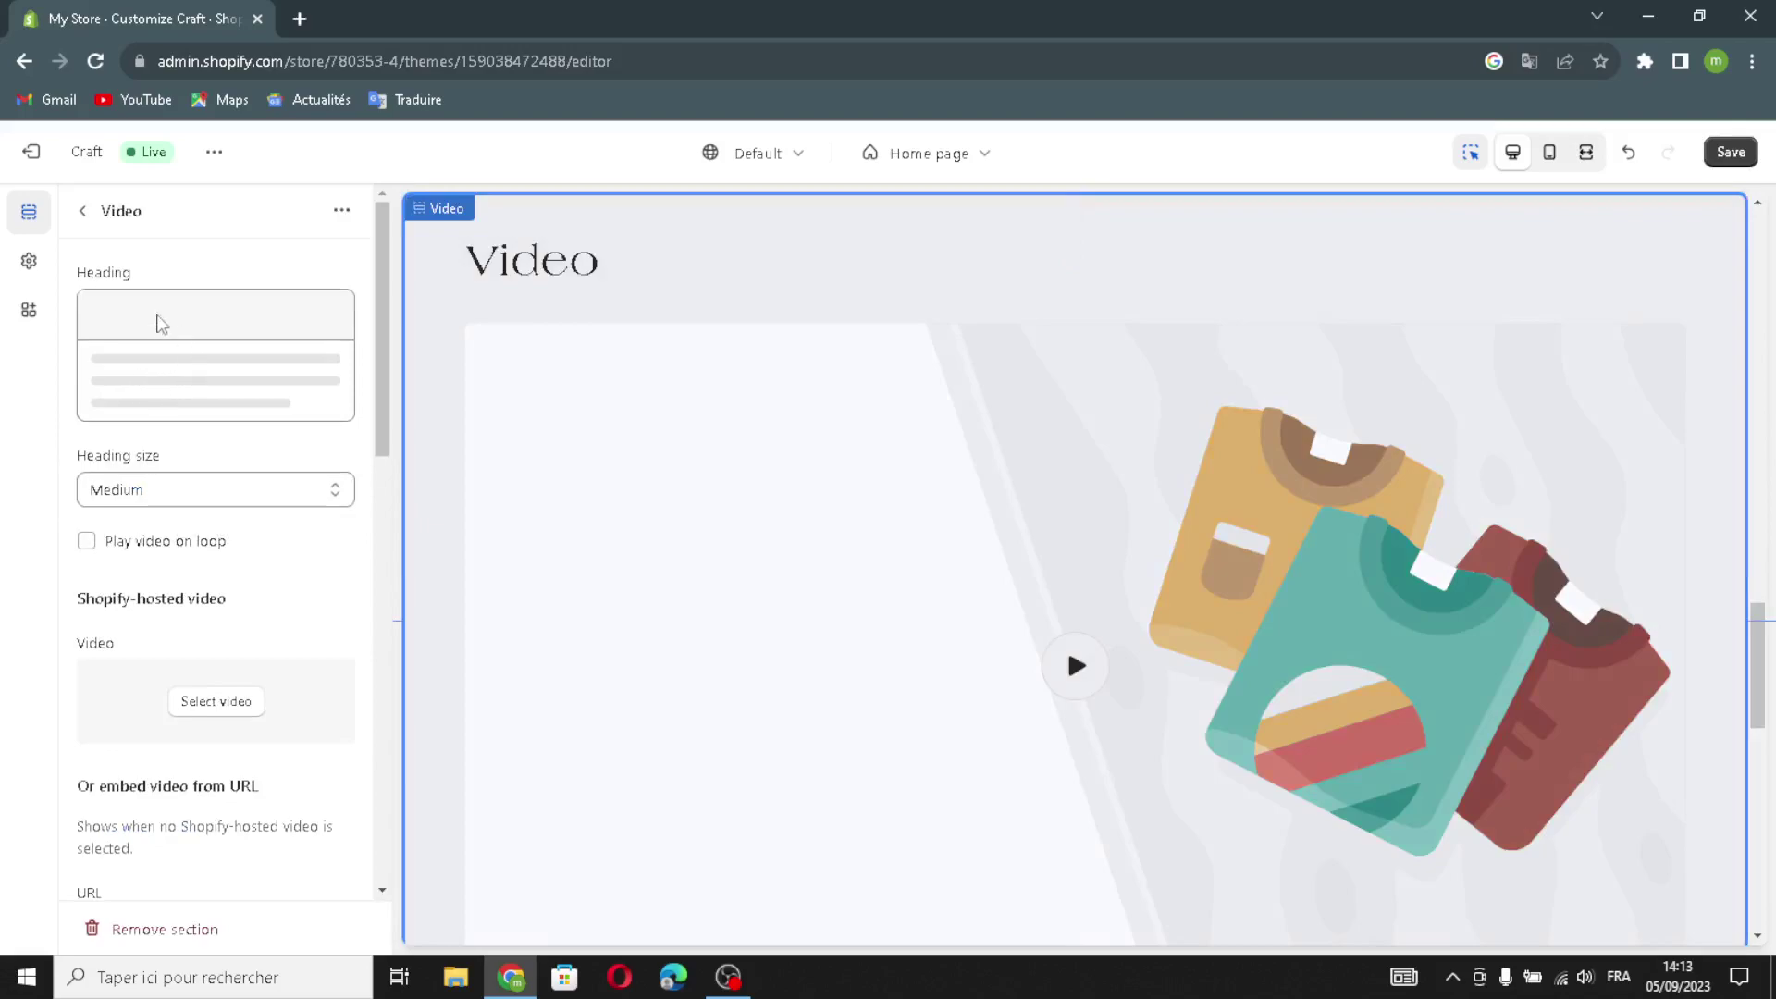
pyautogui.moveTo(162, 369); pyautogui.dragTo(61, 380)
pyautogui.click(211, 356)
pyautogui.moveTo(252, 344); pyautogui.dragTo(182, 379)
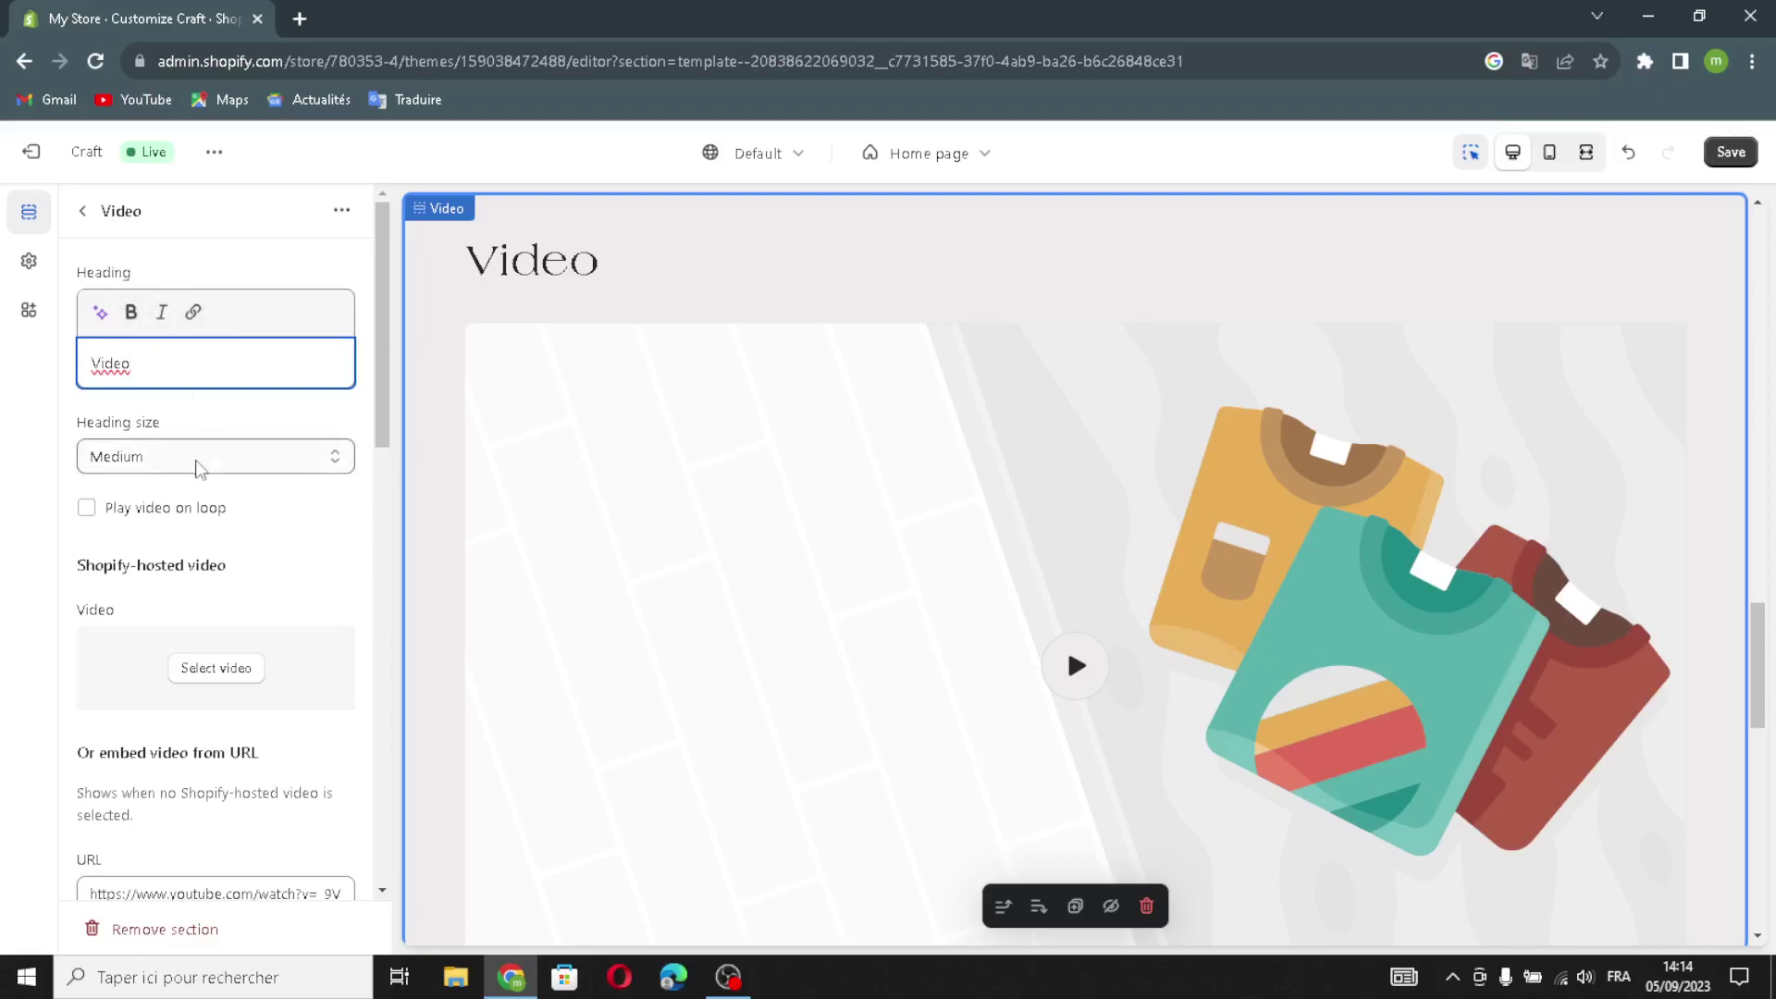
# - Keep the Video section's heading size at Medium and enable Play video on loop
pyautogui.click(200, 457)
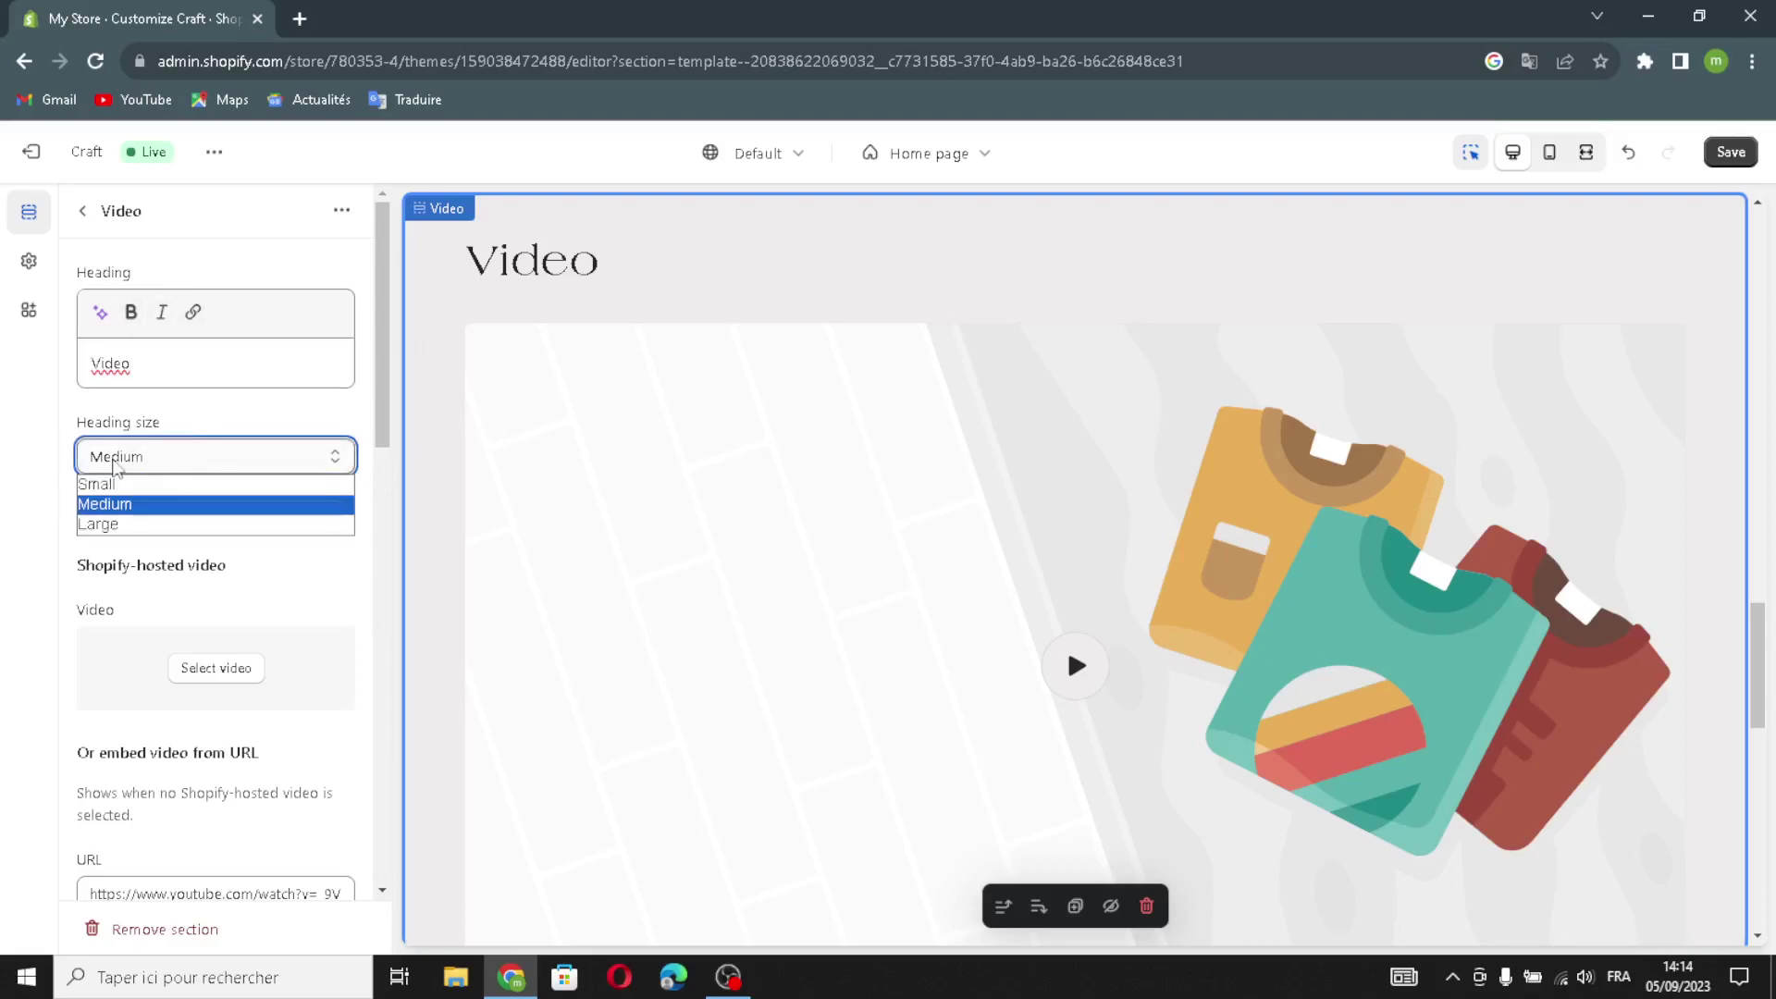
pyautogui.click(166, 504)
pyautogui.click(222, 489)
pyautogui.scroll(-1, 90, 551)
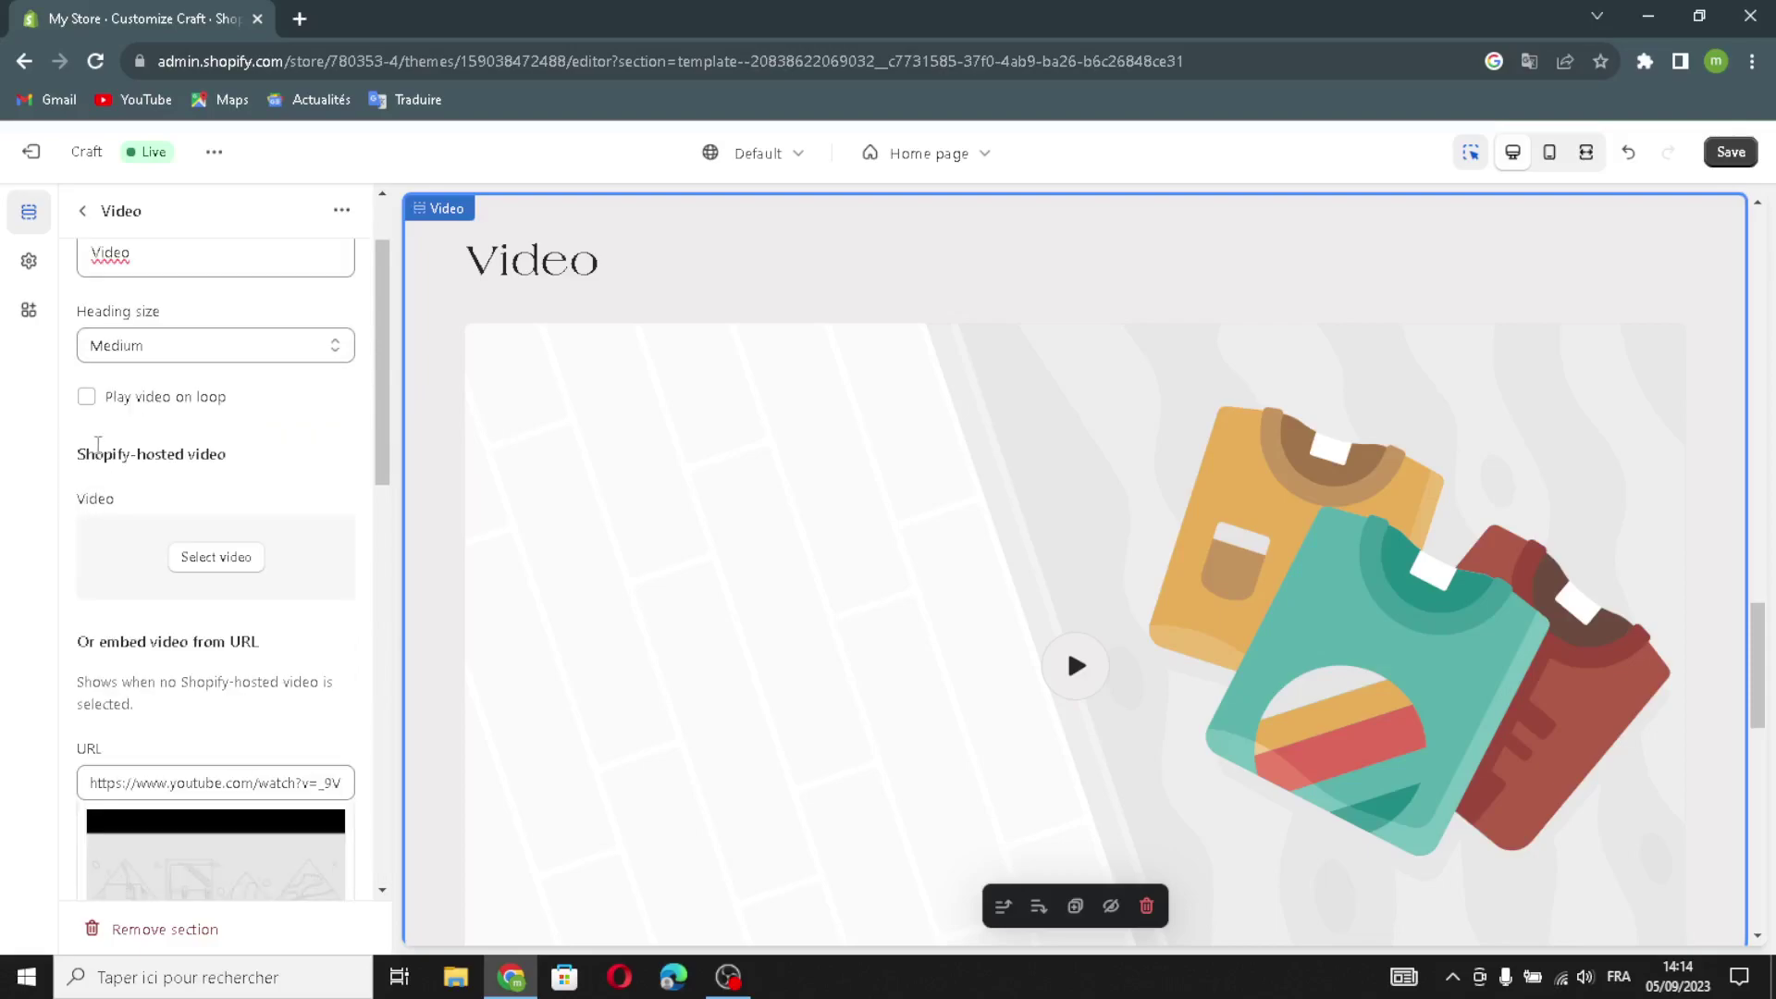
pyautogui.click(86, 398)
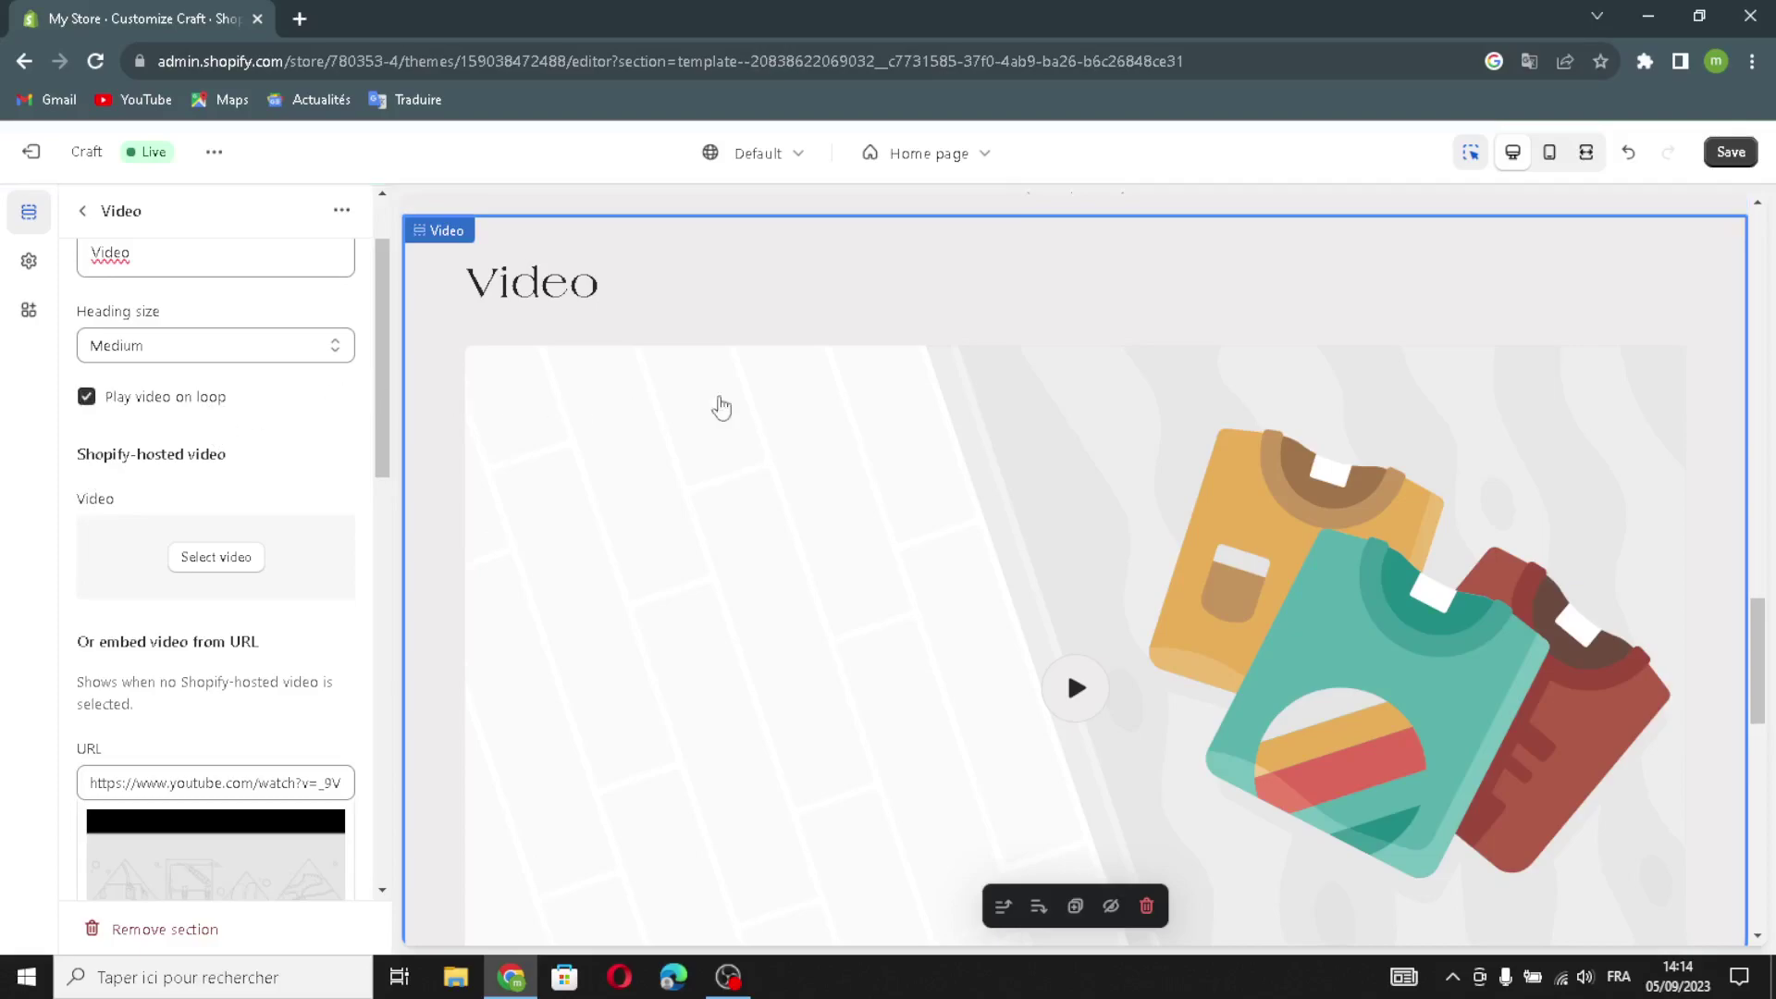
# - Check the Shopify-hosted video library for the Video section and leave it without choosing a video
pyautogui.scroll(-2, 124, 613)
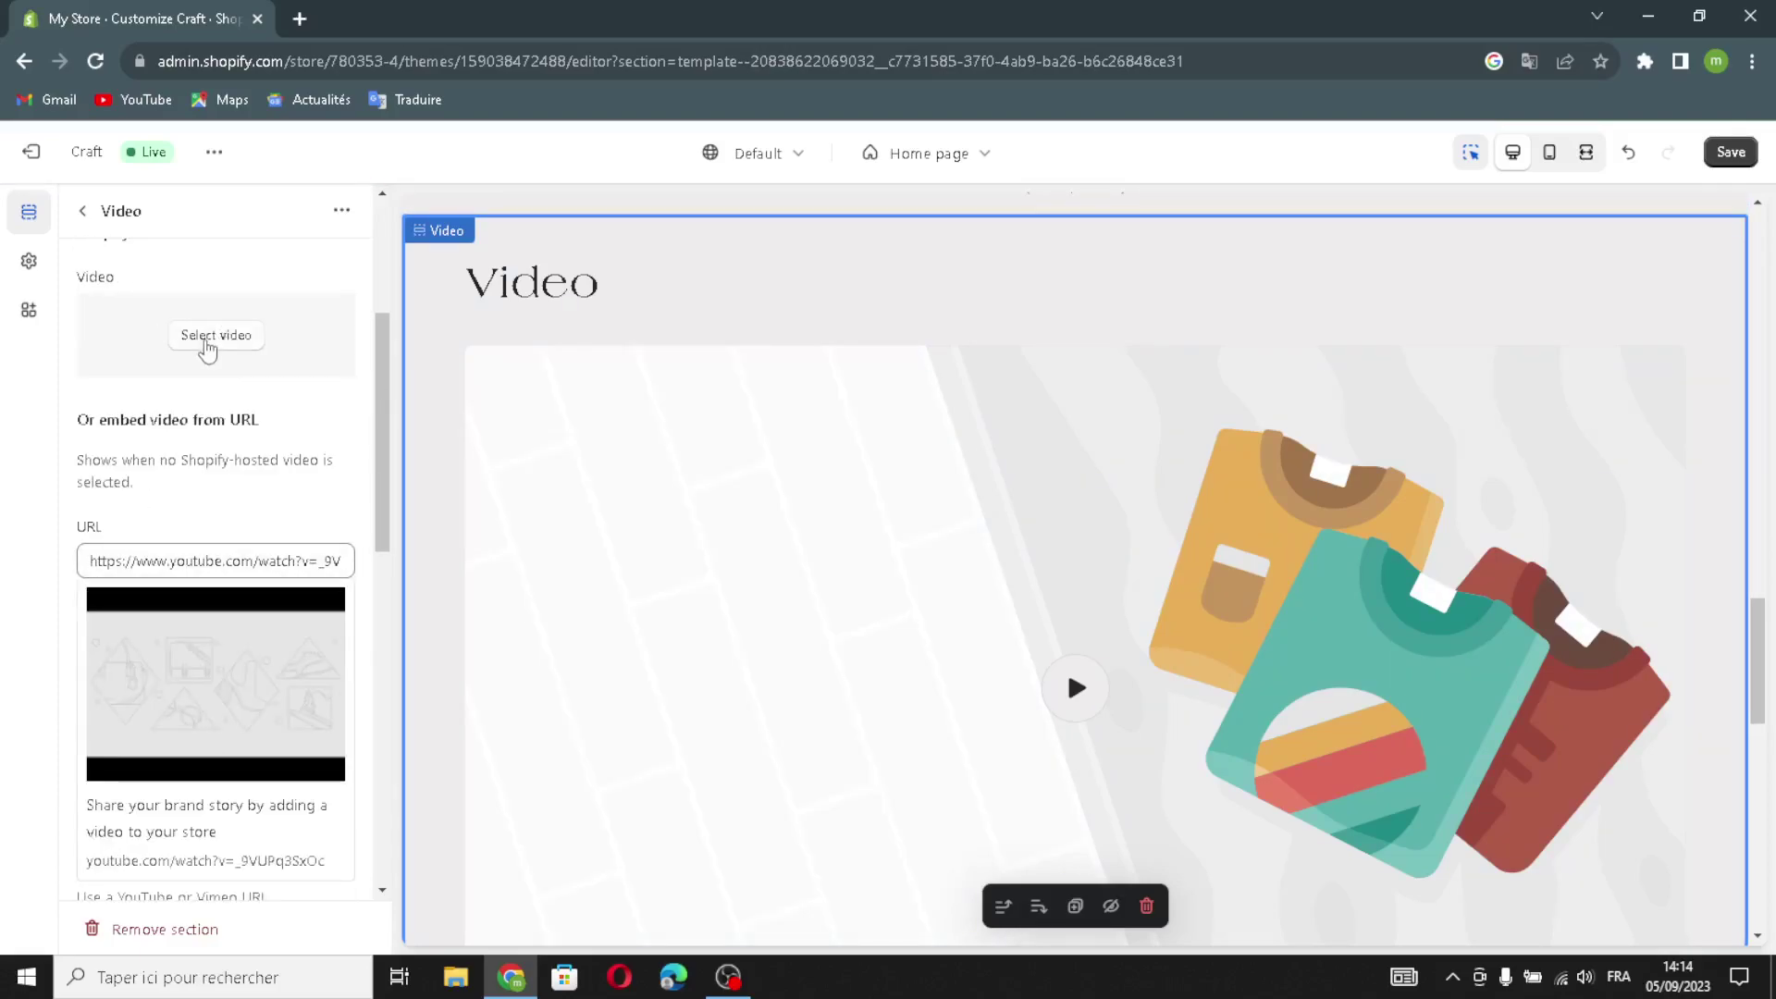
pyautogui.click(216, 335)
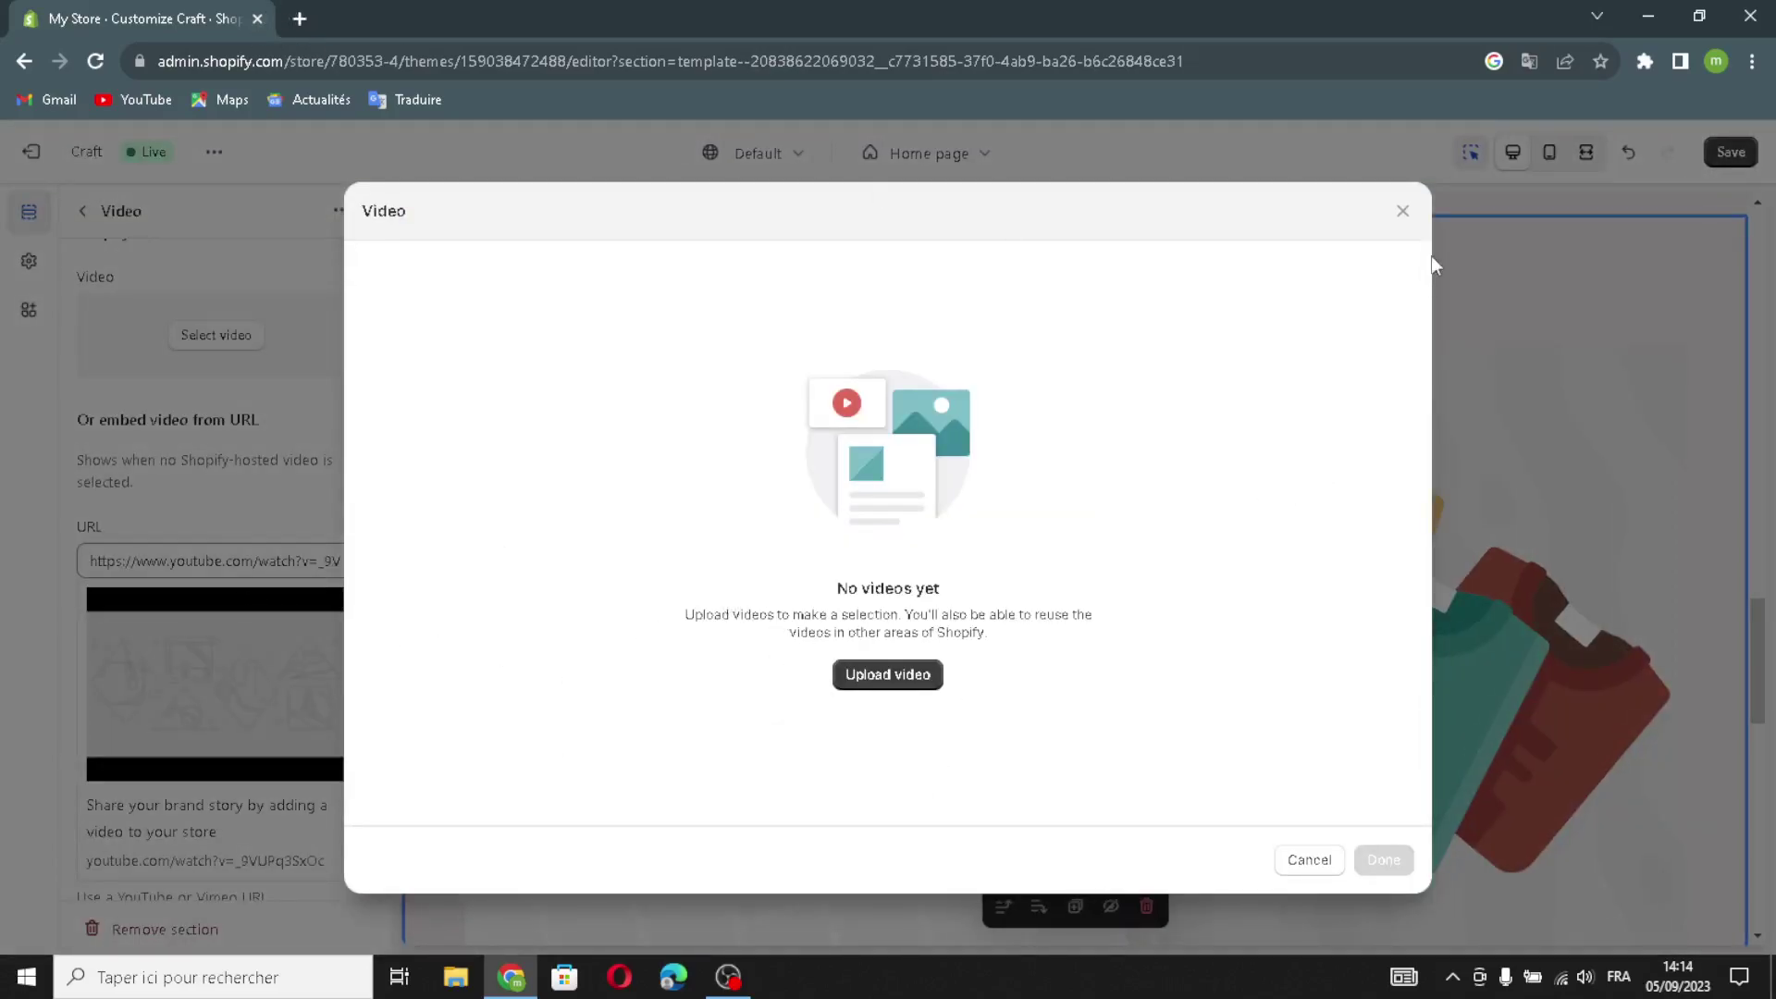
pyautogui.click(1402, 213)
# - Open the sample YouTube video linked in the Video section, watch part of it and return to the theme editor
pyautogui.scroll(-2, 117, 640)
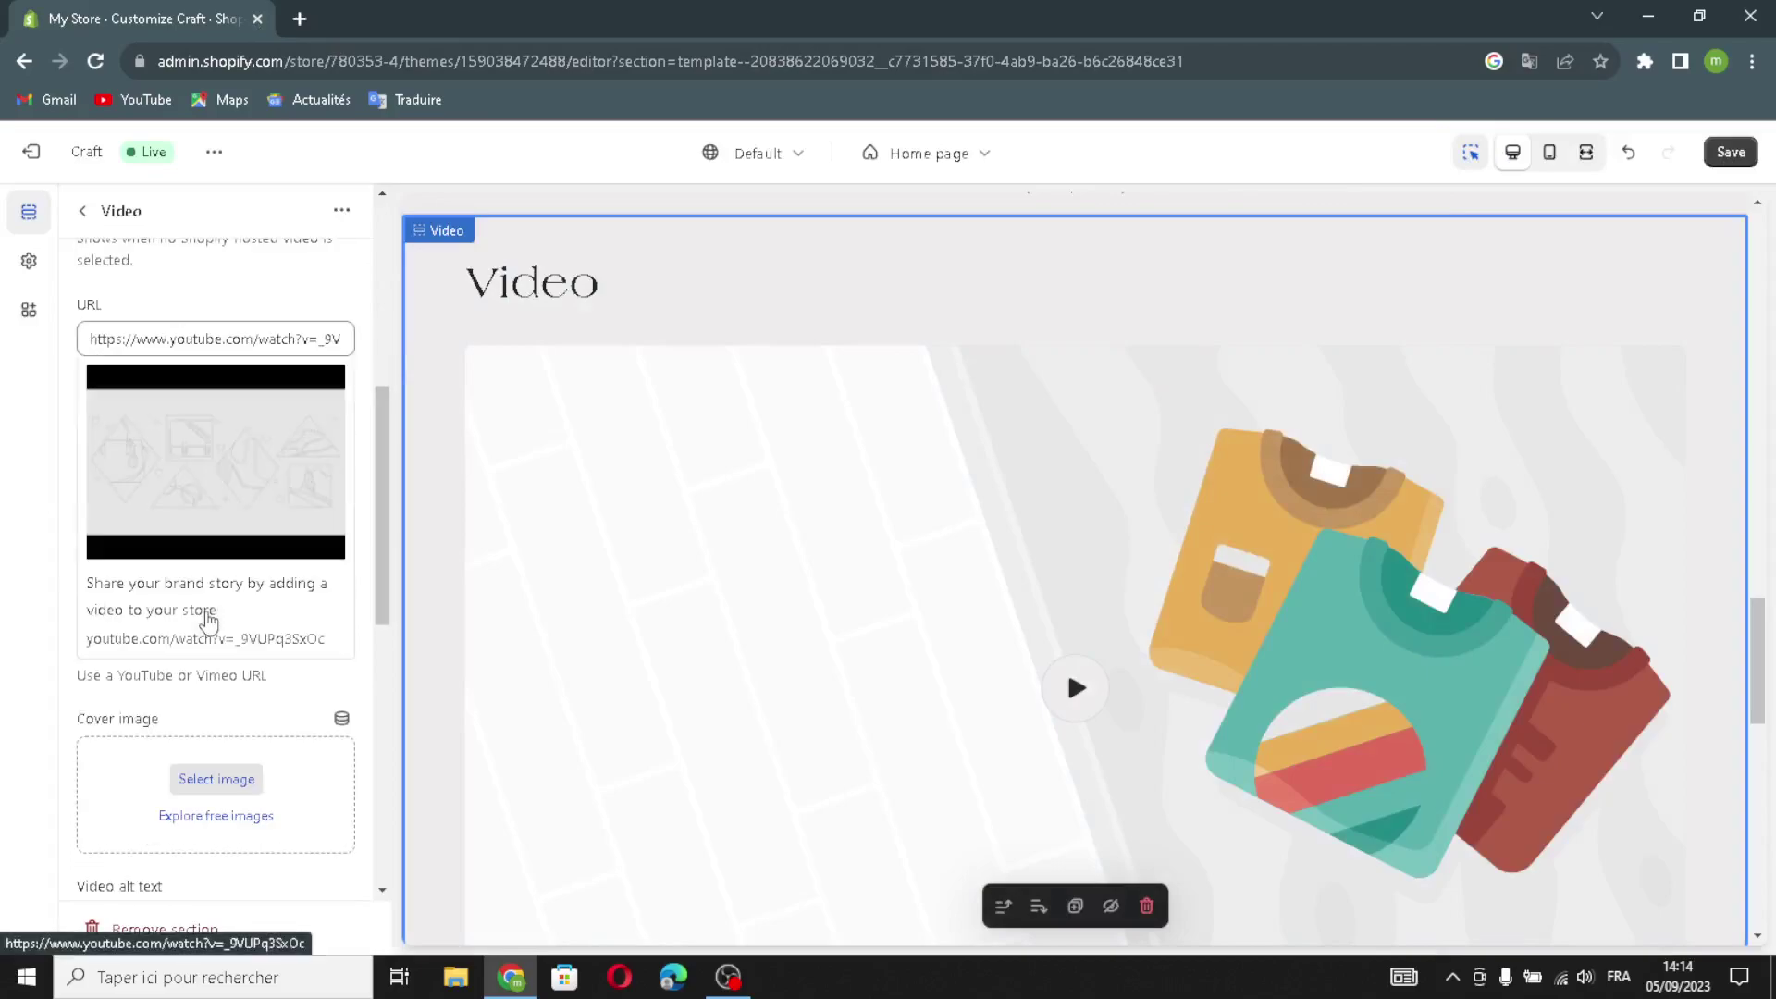
pyautogui.scroll(-1, 226, 508)
pyautogui.click(194, 384)
pyautogui.hotkey('ctrl', 'shift', 'Tab')
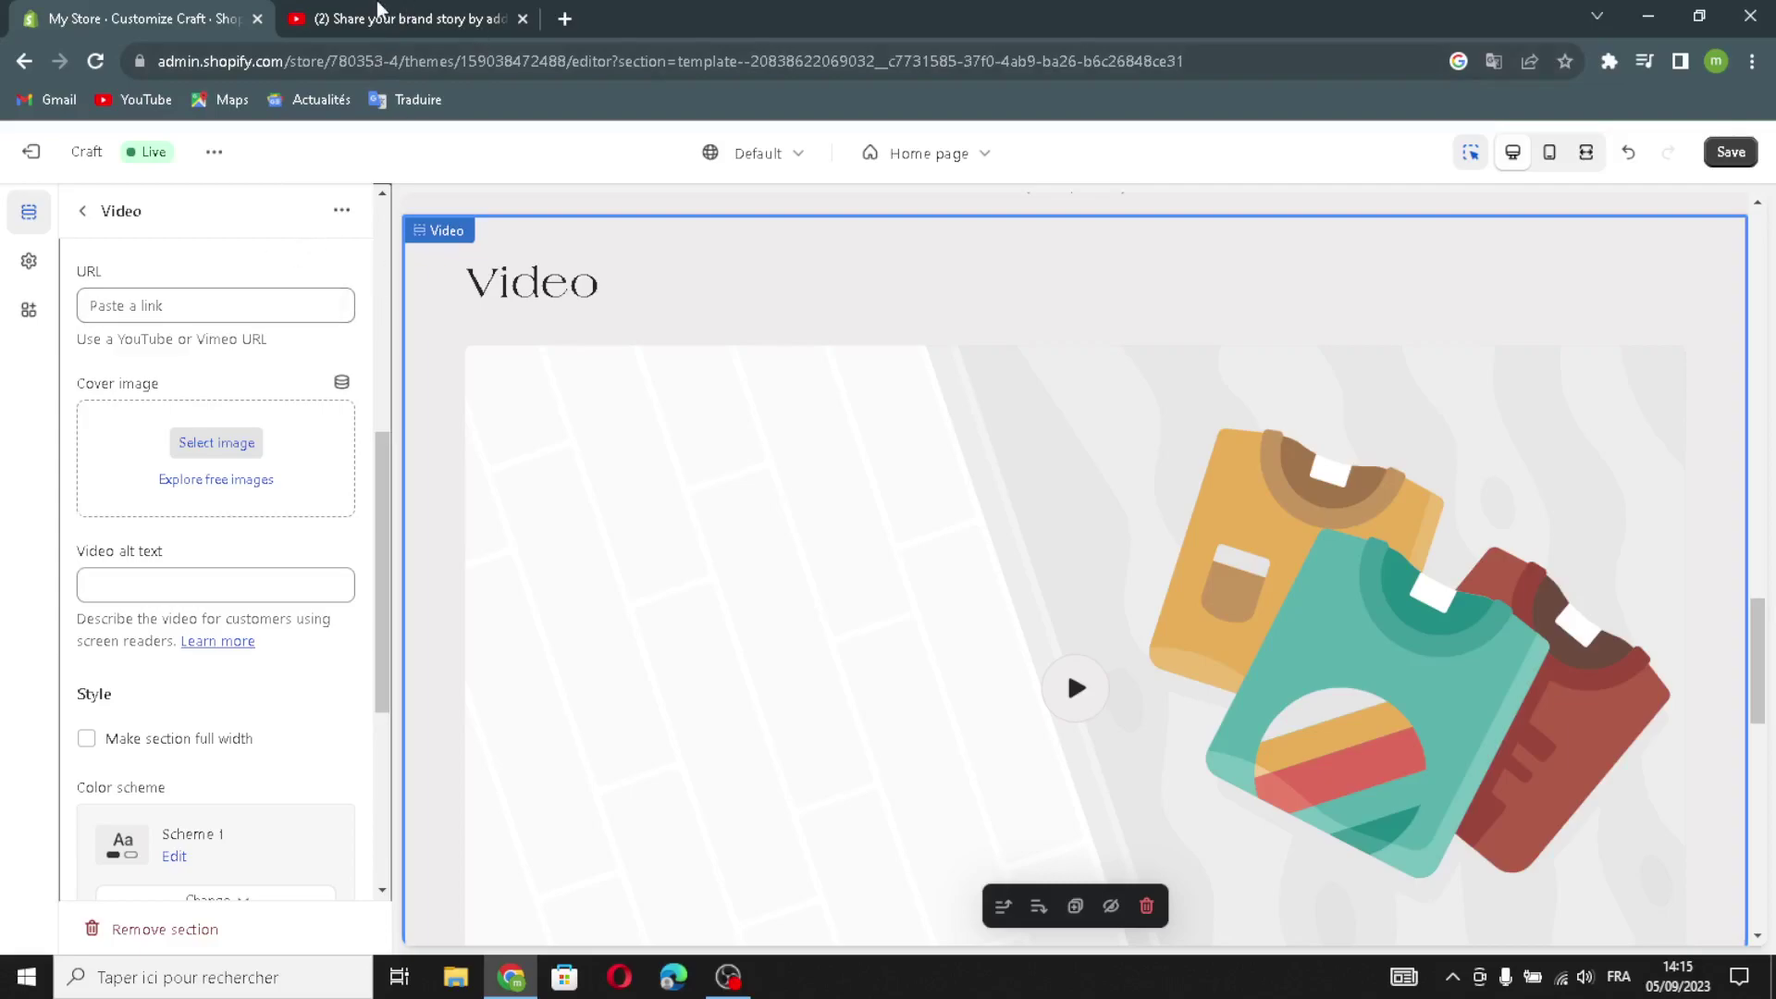
pyautogui.click(378, 10)
pyautogui.click(303, 513)
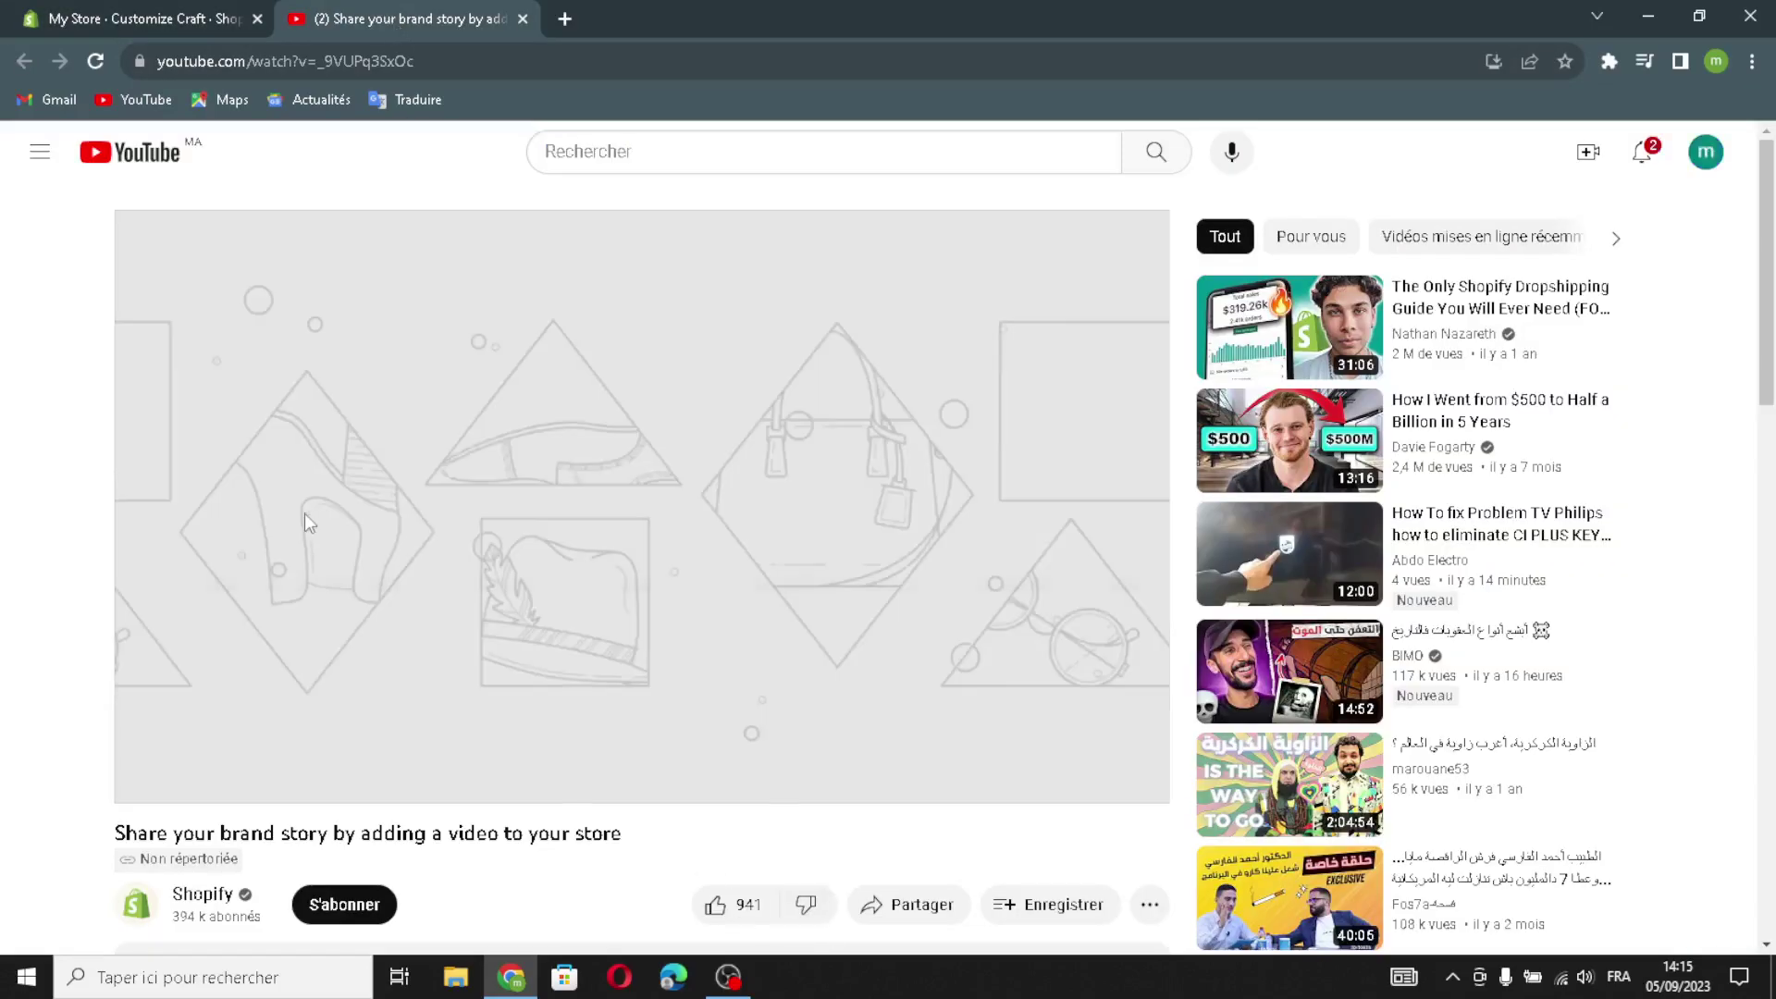
pyautogui.click(503, 512)
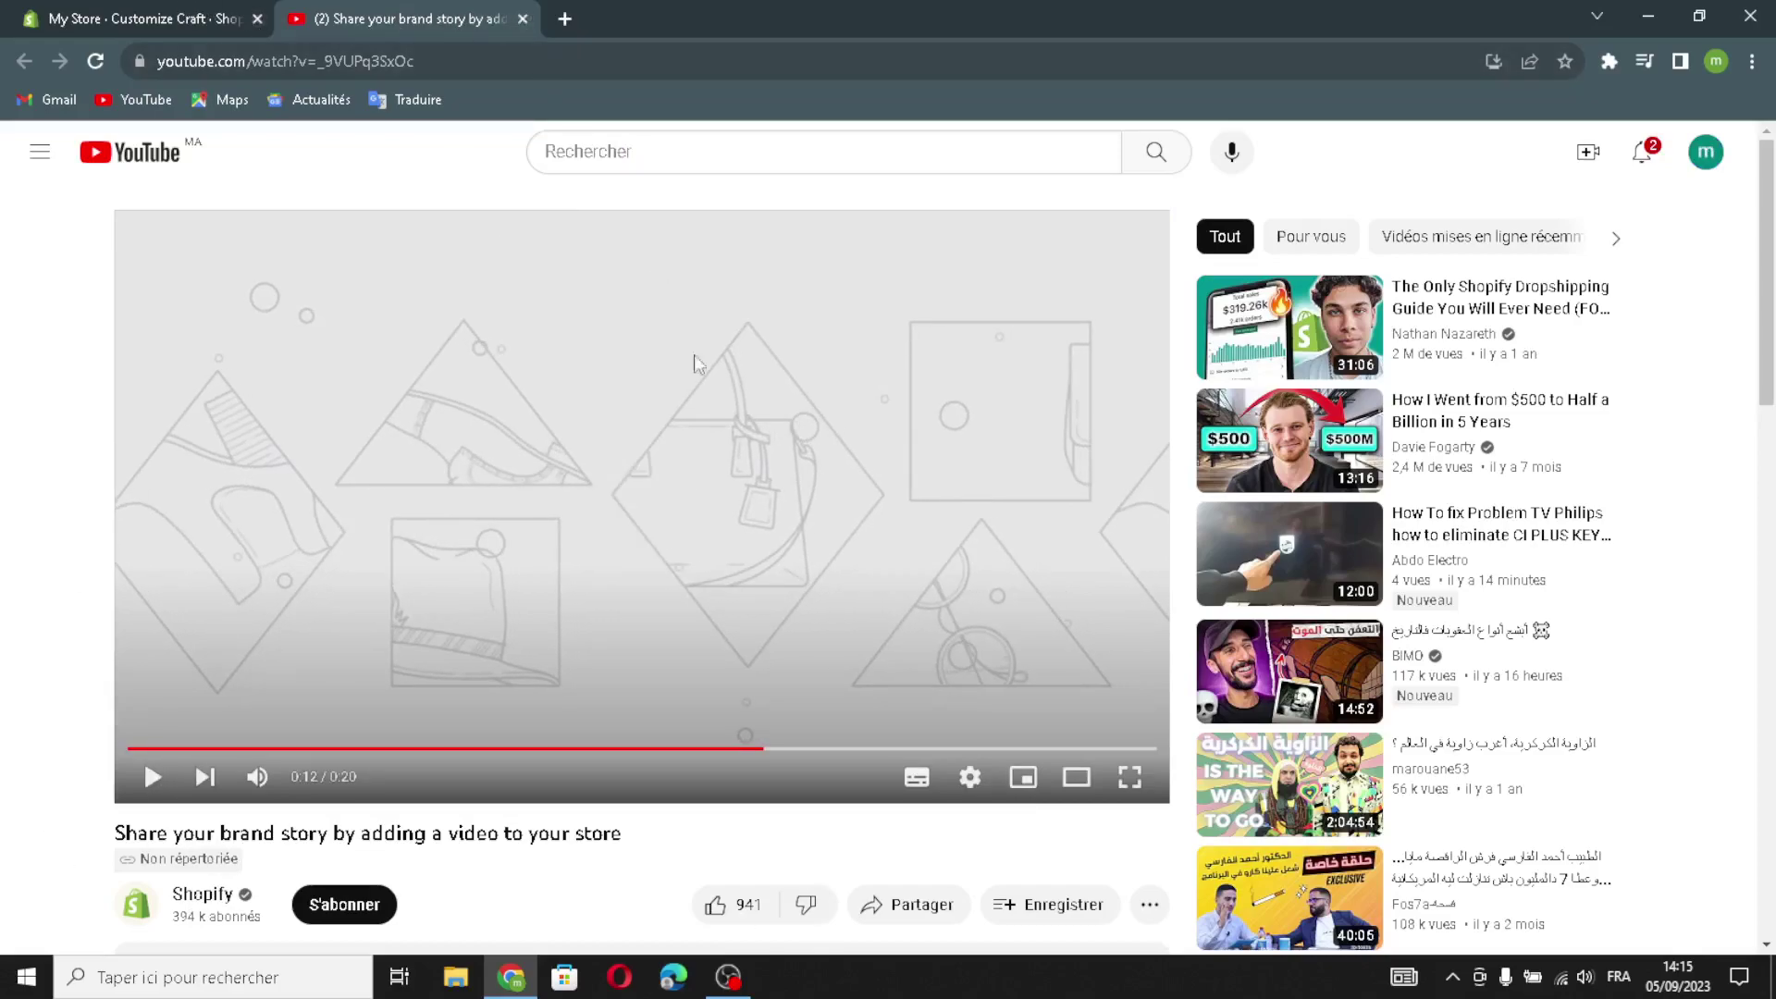
pyautogui.hotkey('ctrl', 'w')
# - Make the Video section full width, look through its remaining settings and return to the home page section list
pyautogui.scroll(-5, 277, 731)
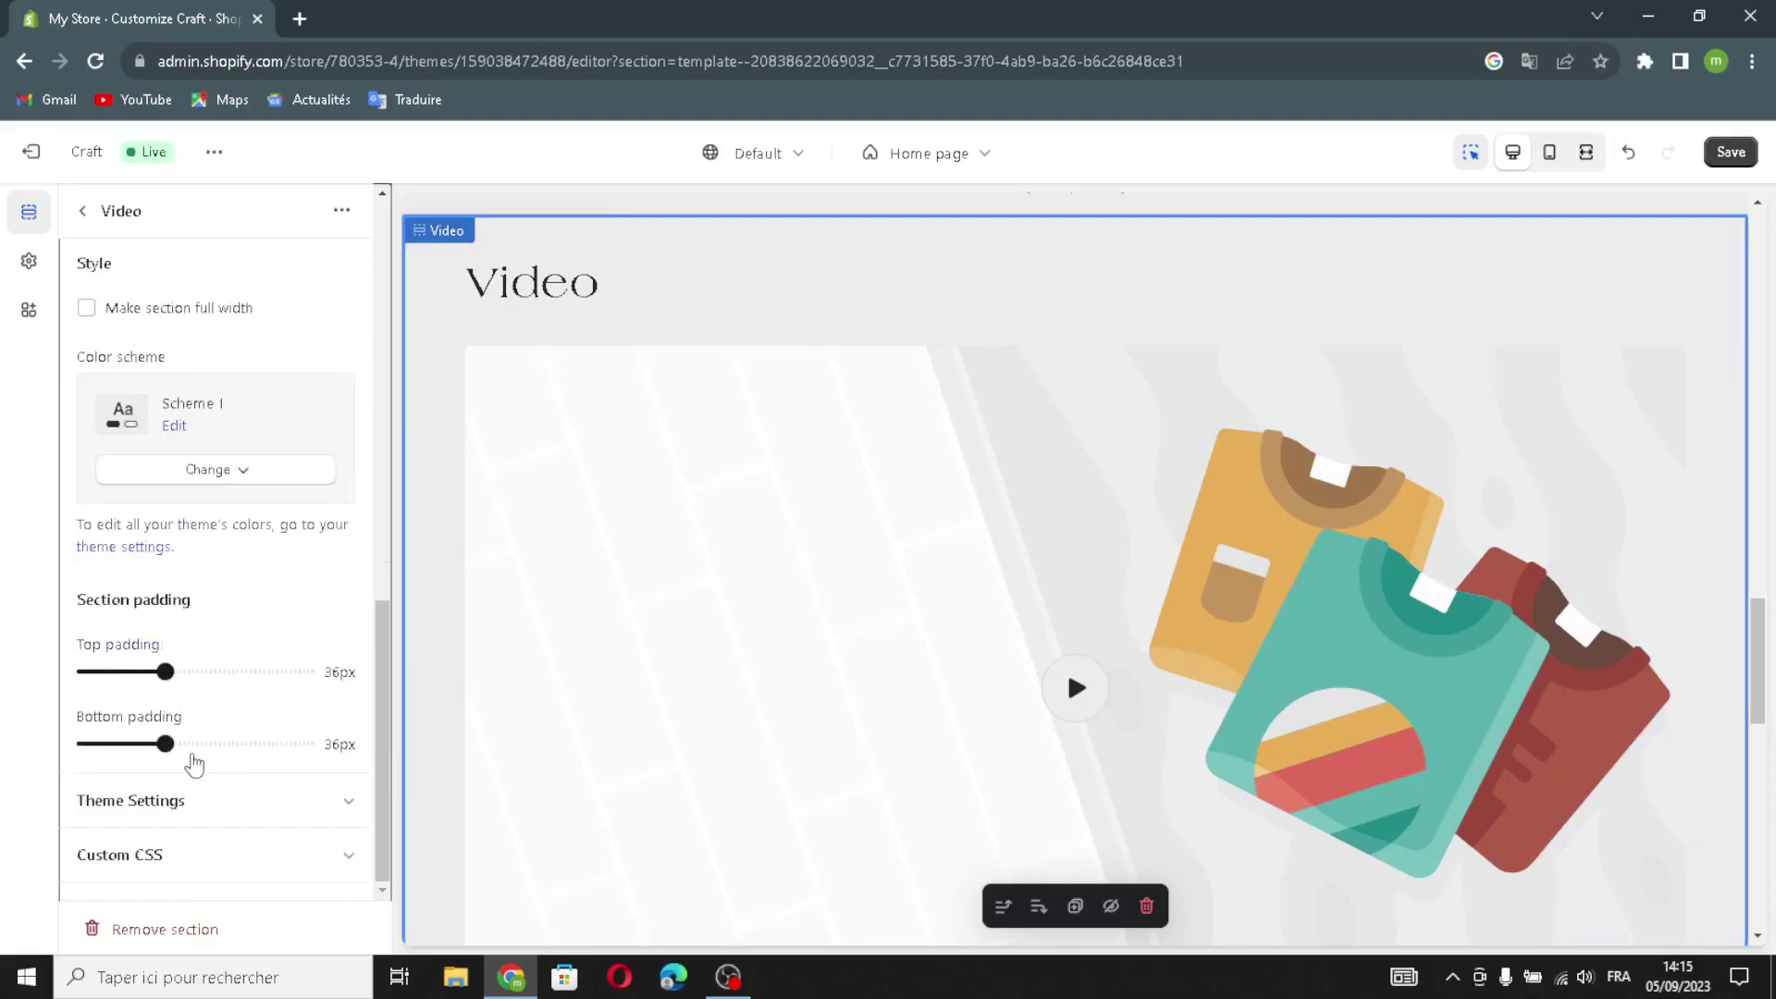
pyautogui.scroll(2, 175, 599)
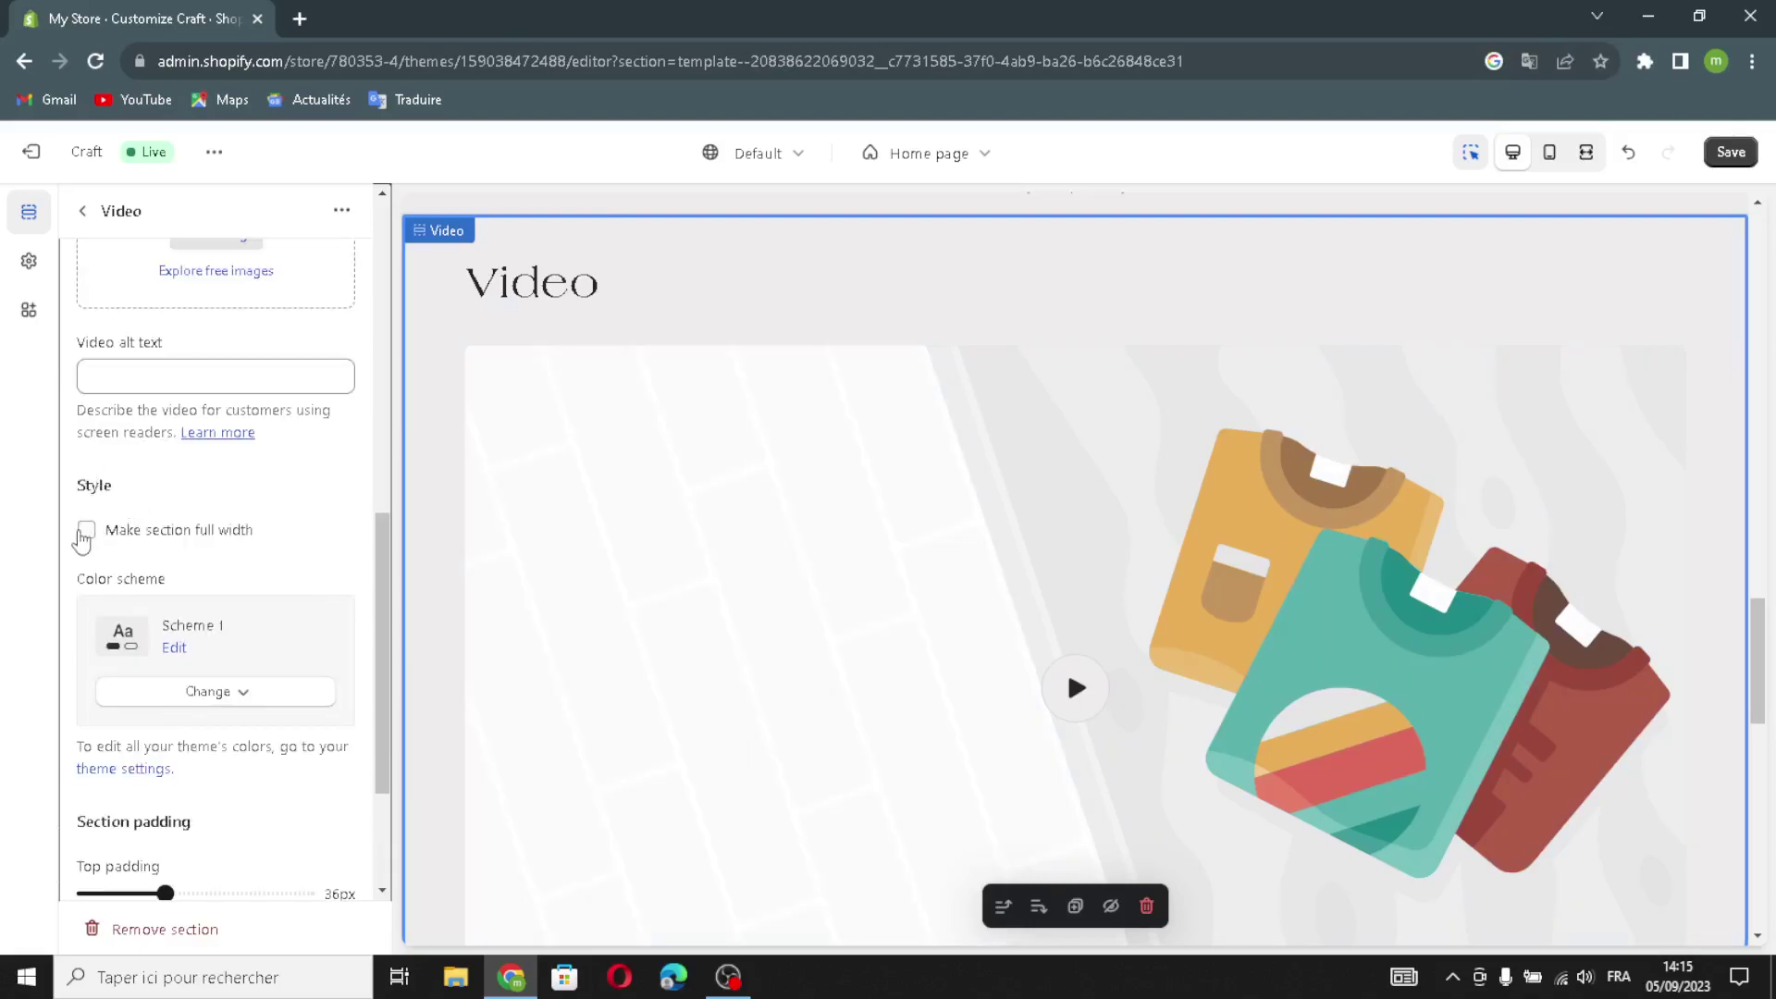
pyautogui.click(86, 529)
pyautogui.scroll(-2, 222, 676)
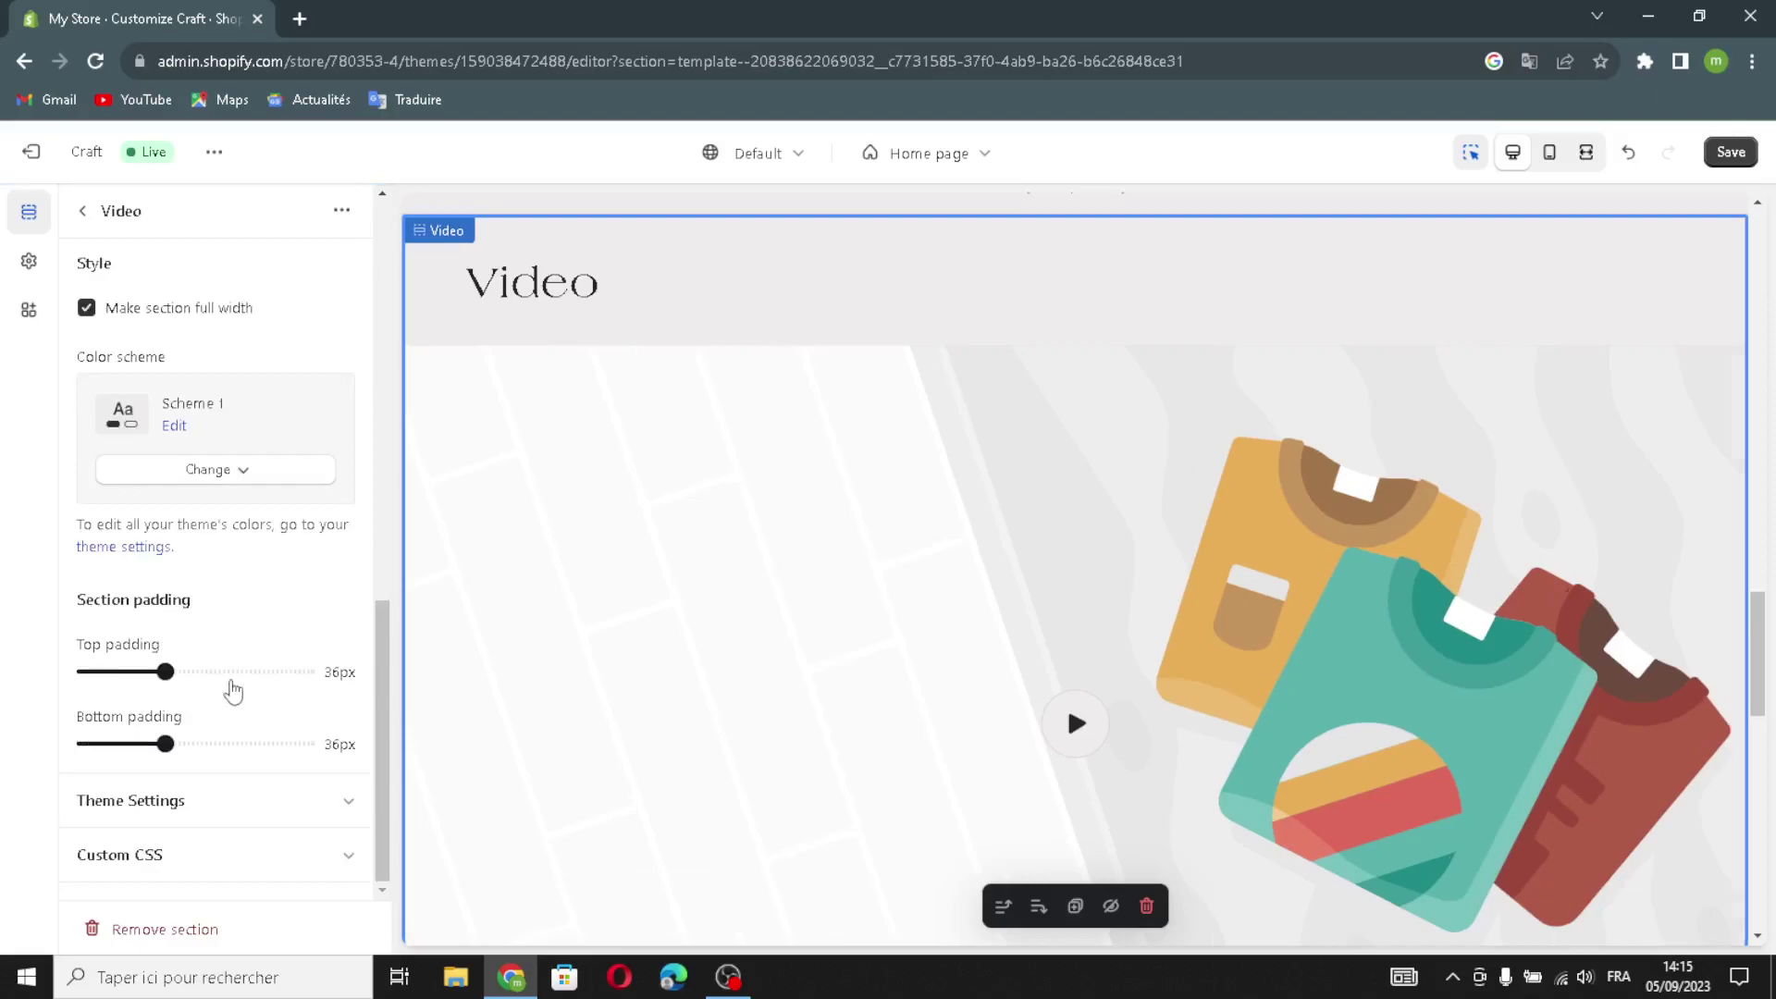
pyautogui.scroll(9, 247, 750)
pyautogui.scroll(-5, 135, 666)
pyautogui.scroll(5, 142, 730)
pyautogui.click(83, 212)
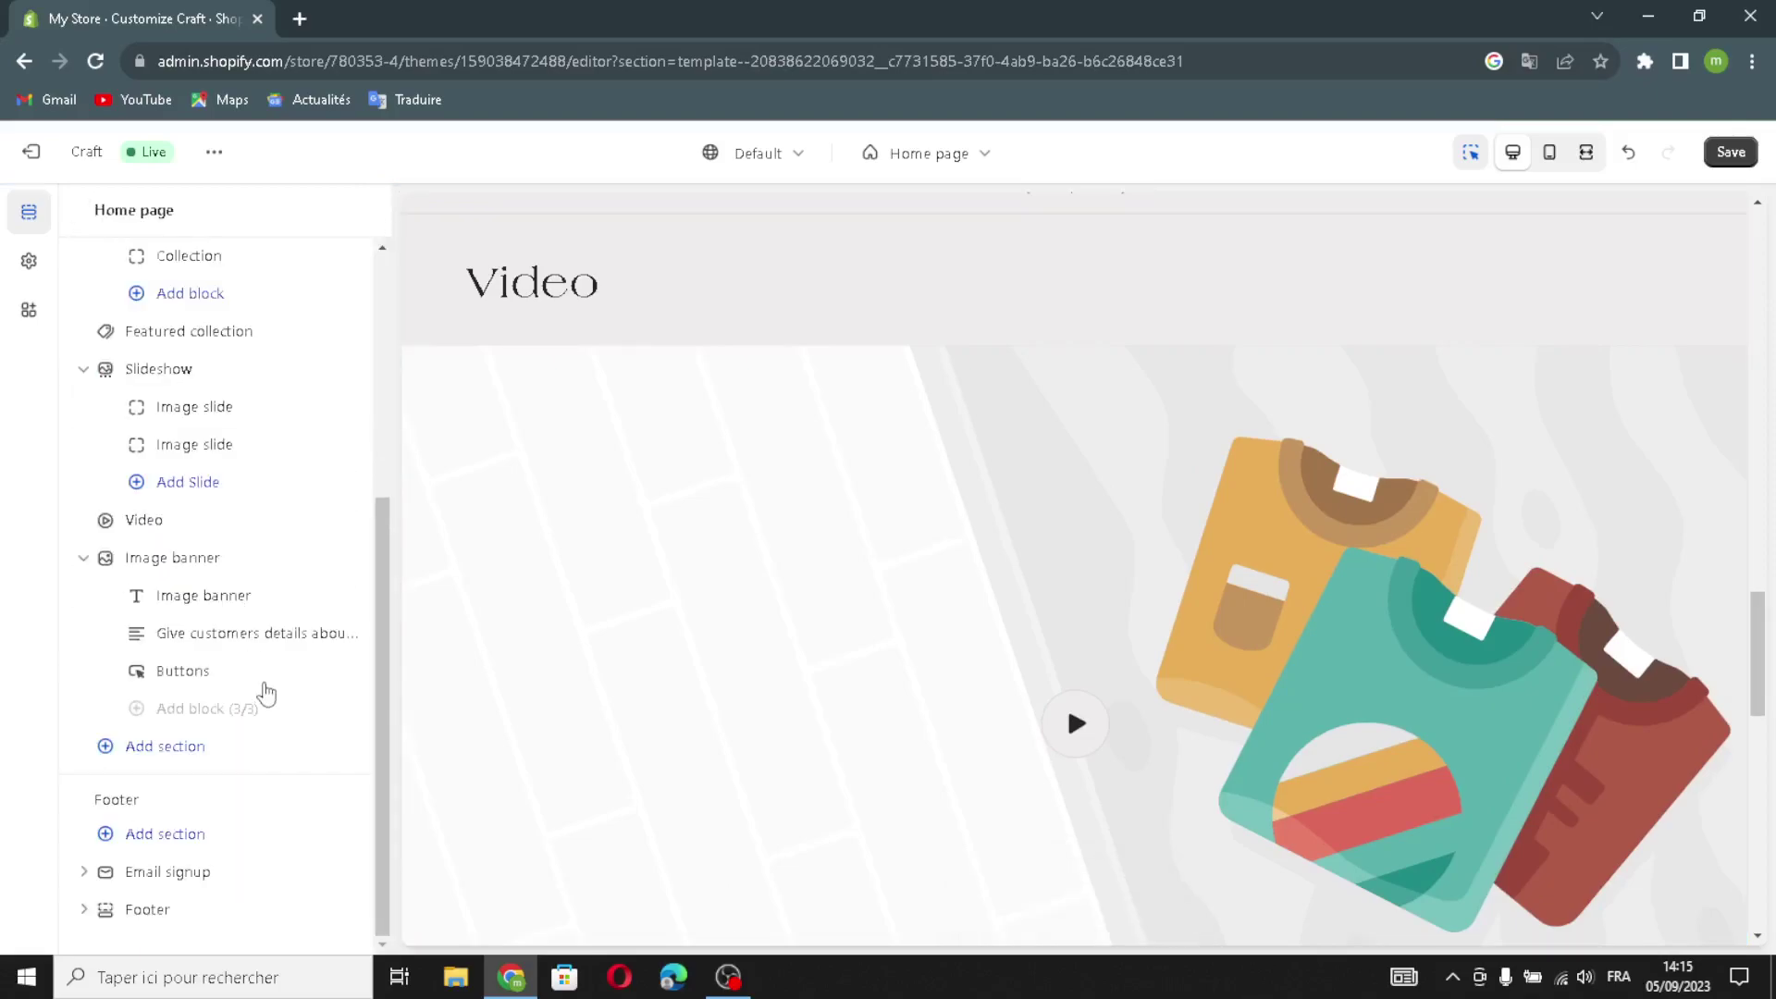
# - View the settings of the "Browse our latest products" heading block in the Rich text section and return to the section list
pyautogui.scroll(4, 236, 740)
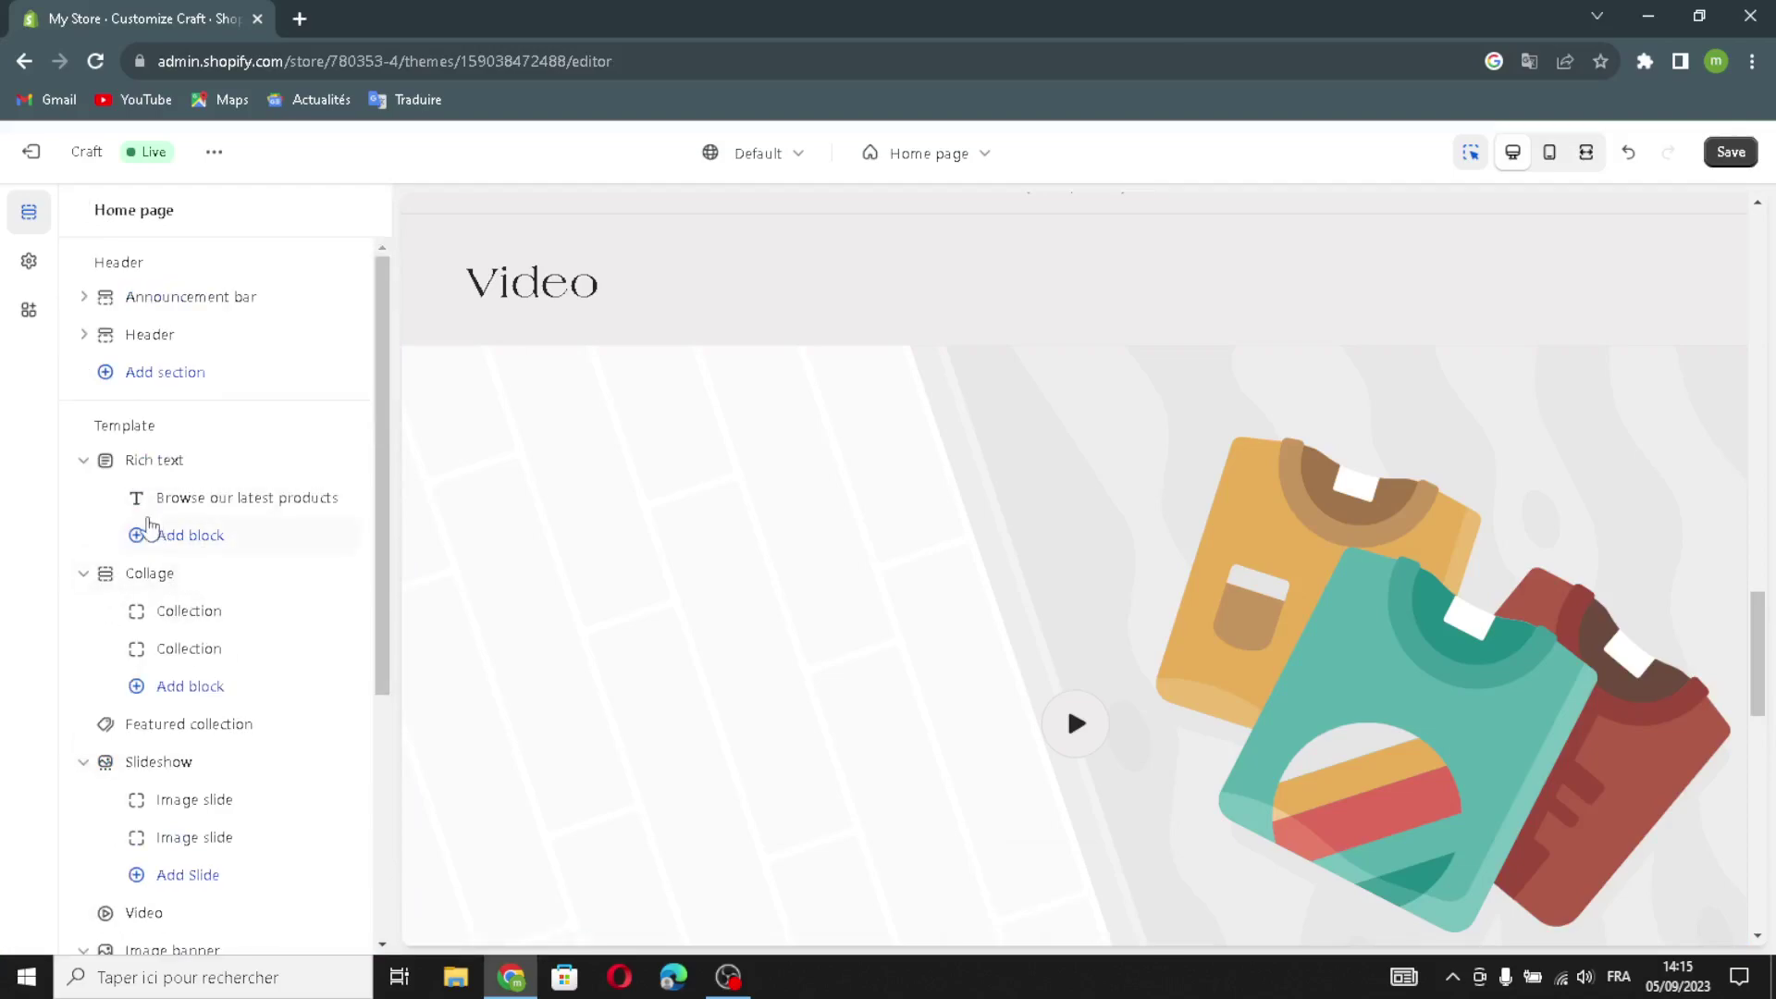
pyautogui.click(169, 516)
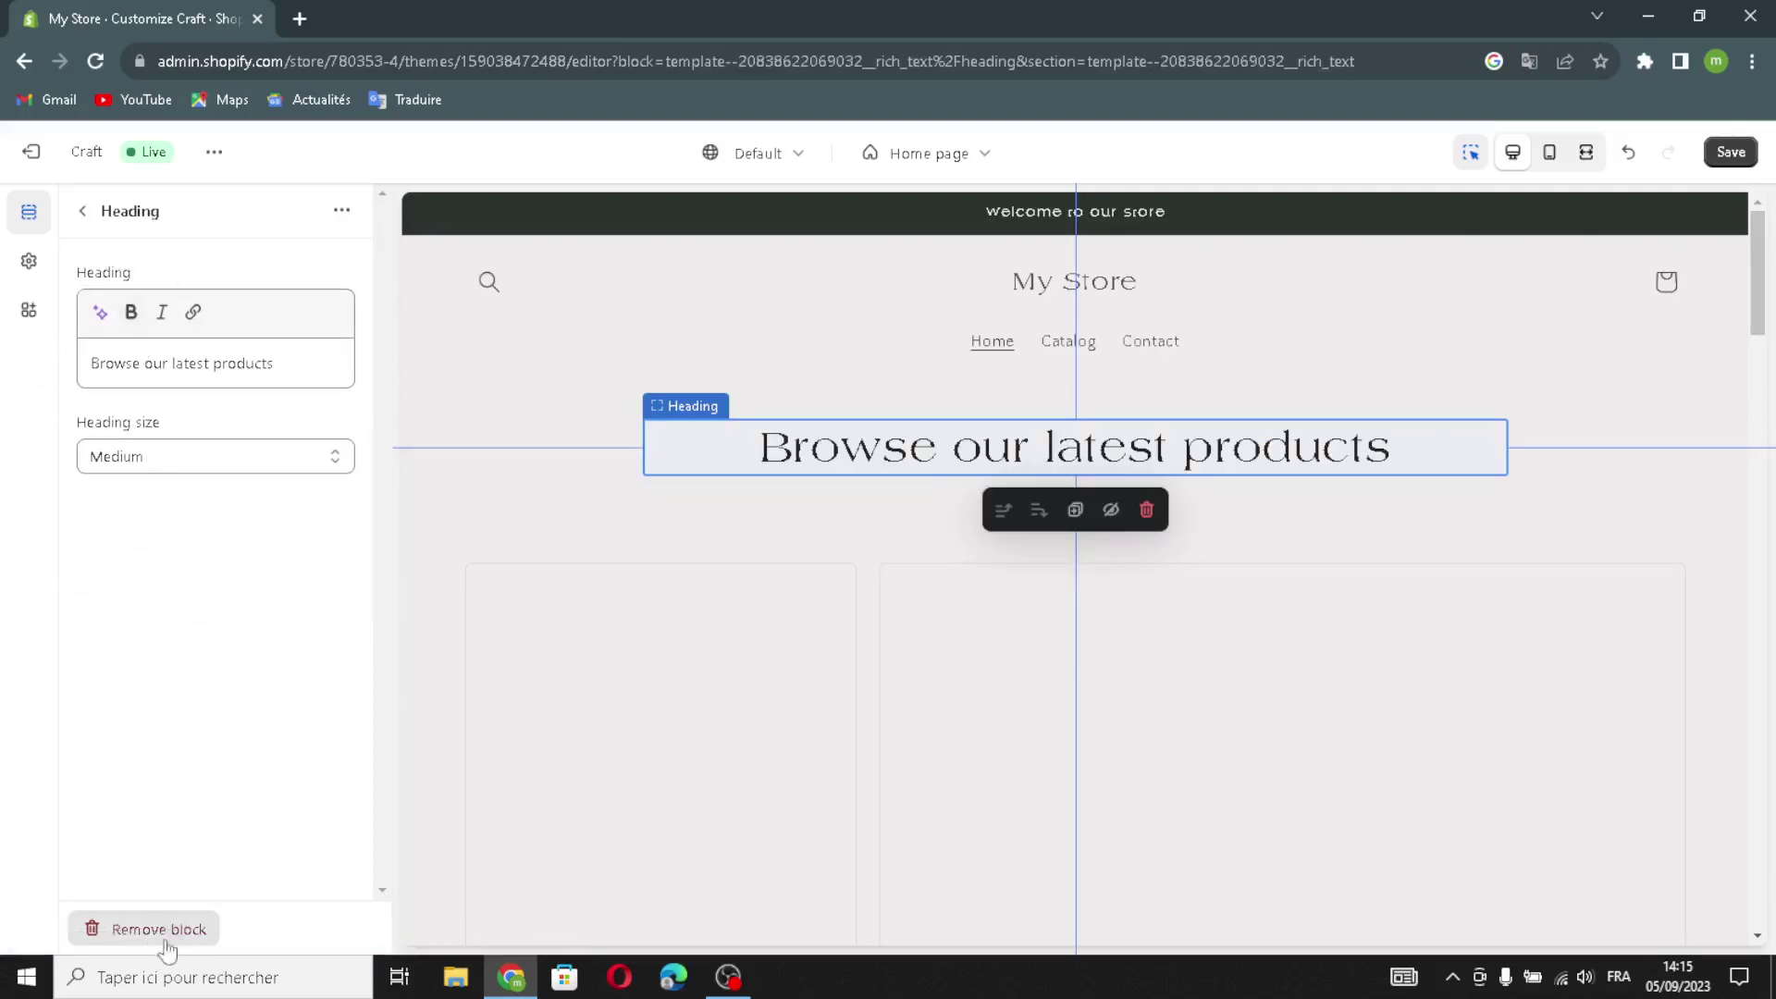
pyautogui.click(82, 212)
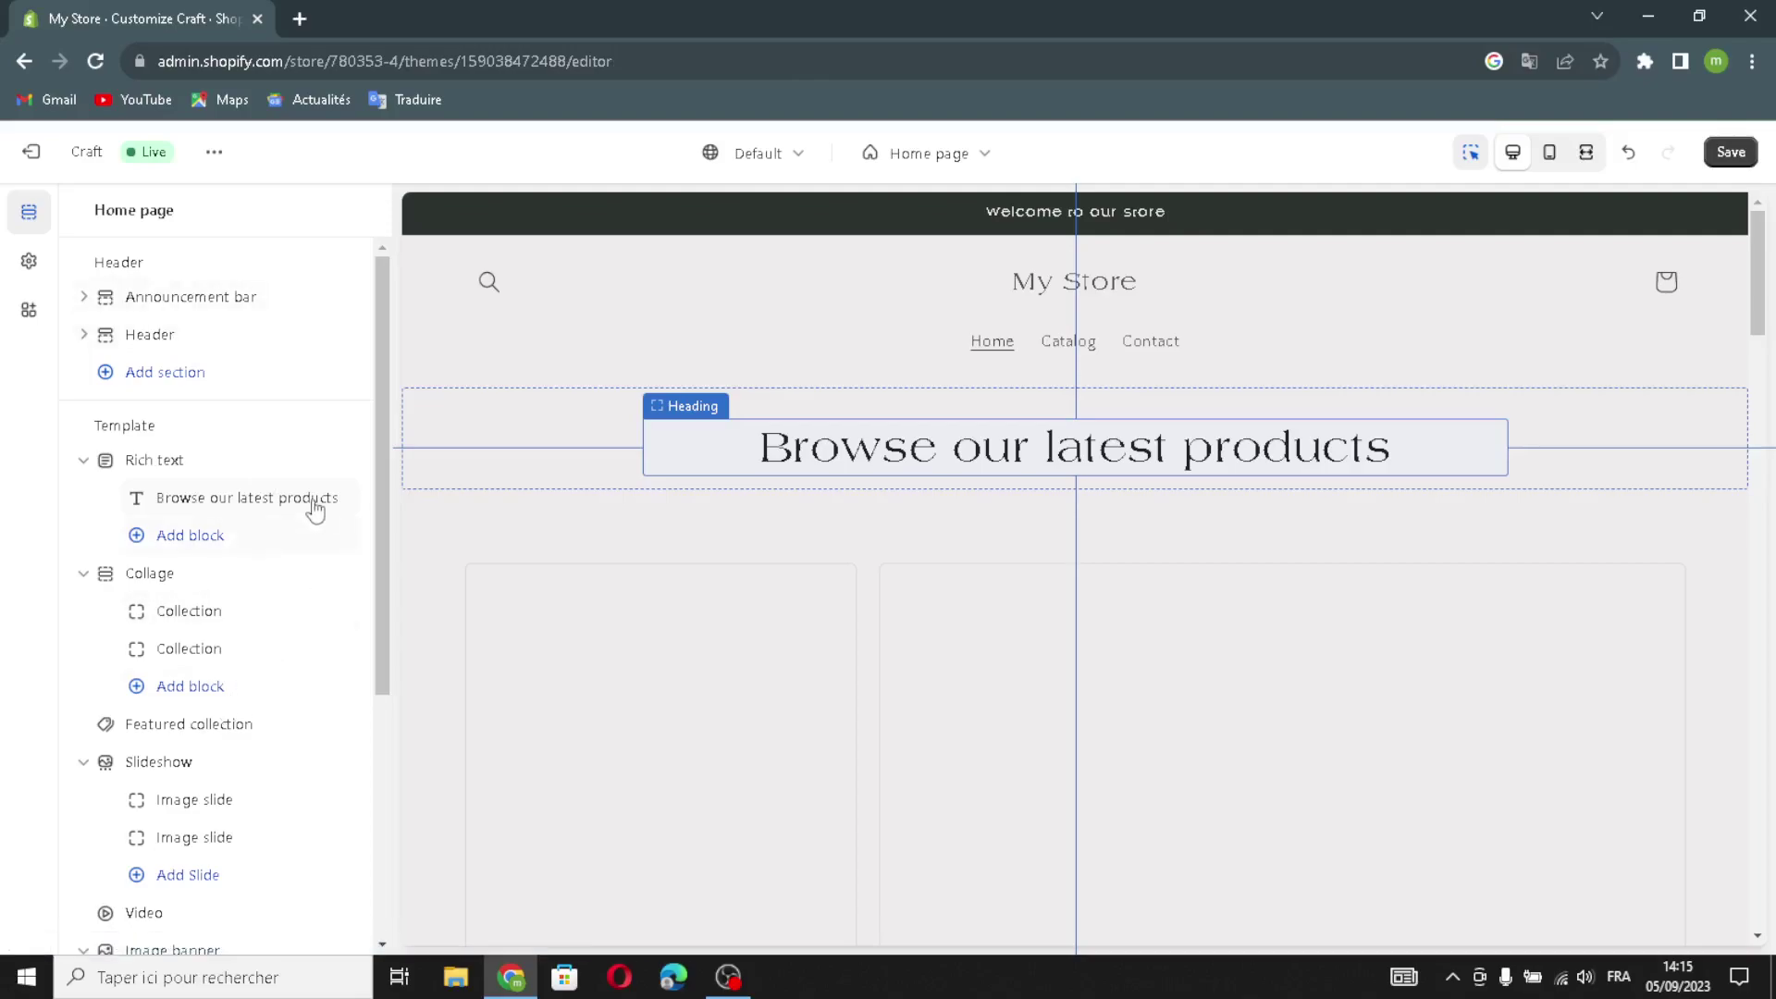
# - Collapse the Collage section and move it above the Rich text section in the home page template
pyautogui.moveTo(341, 607); pyautogui.dragTo(170, 463)
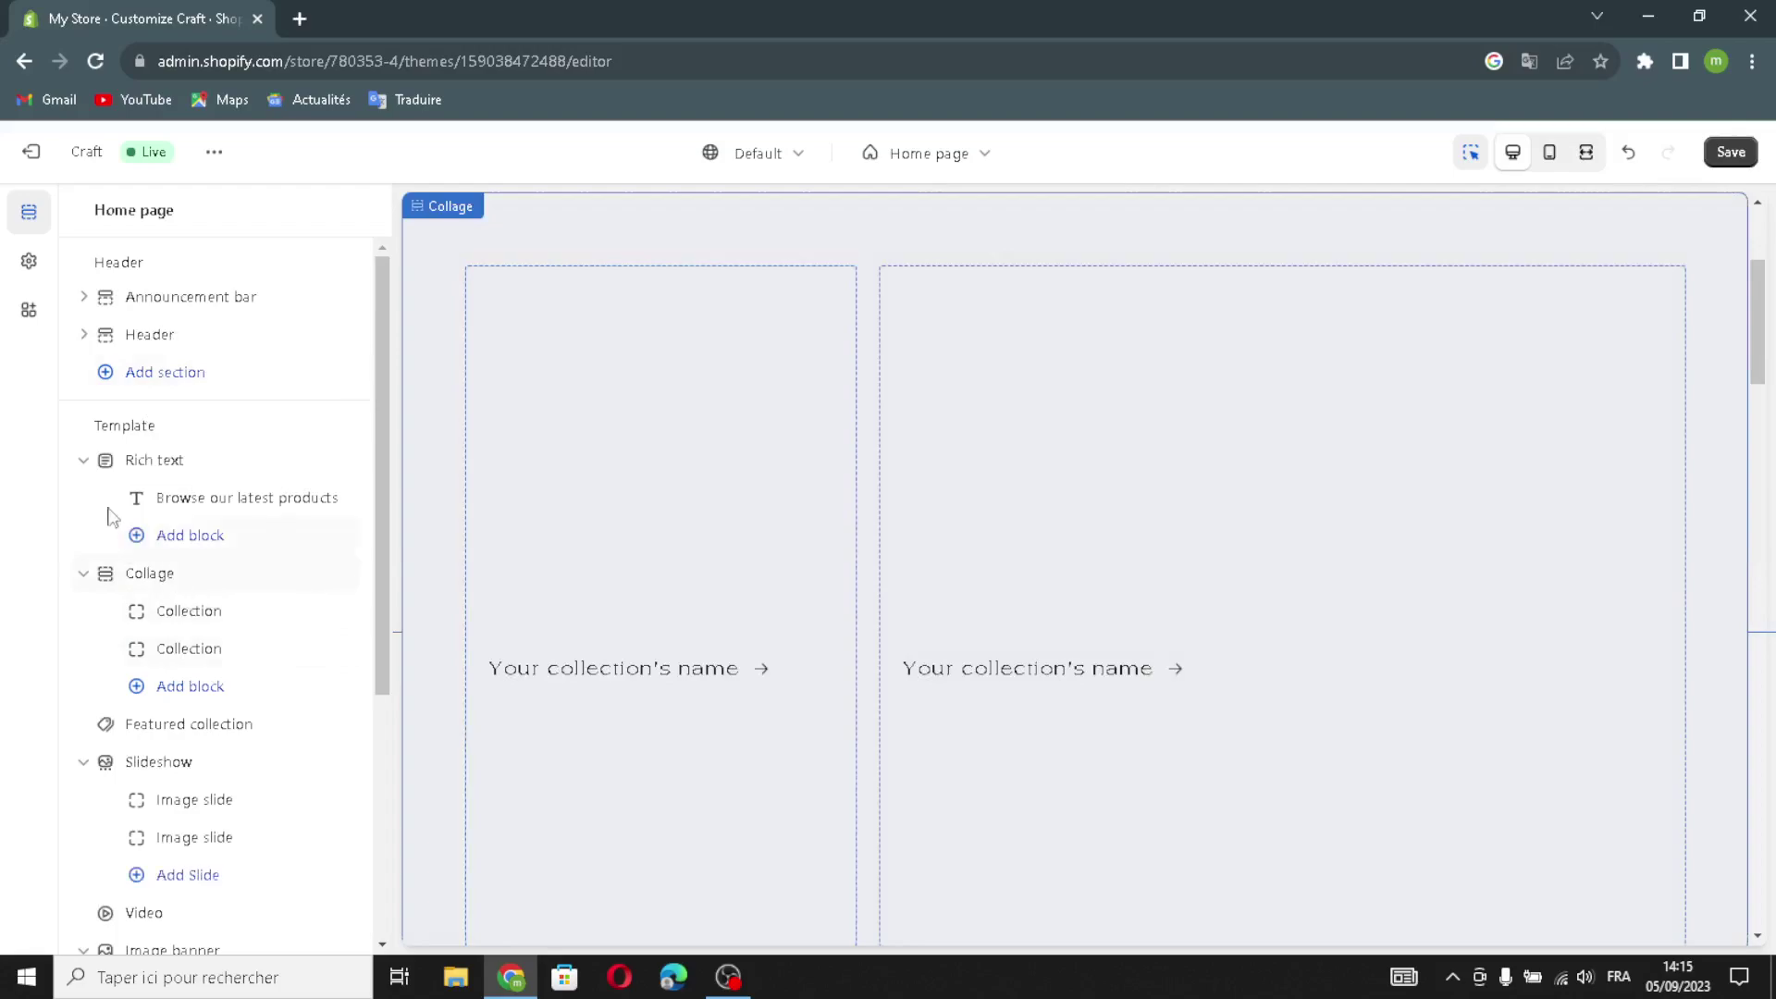
pyautogui.click(235, 590)
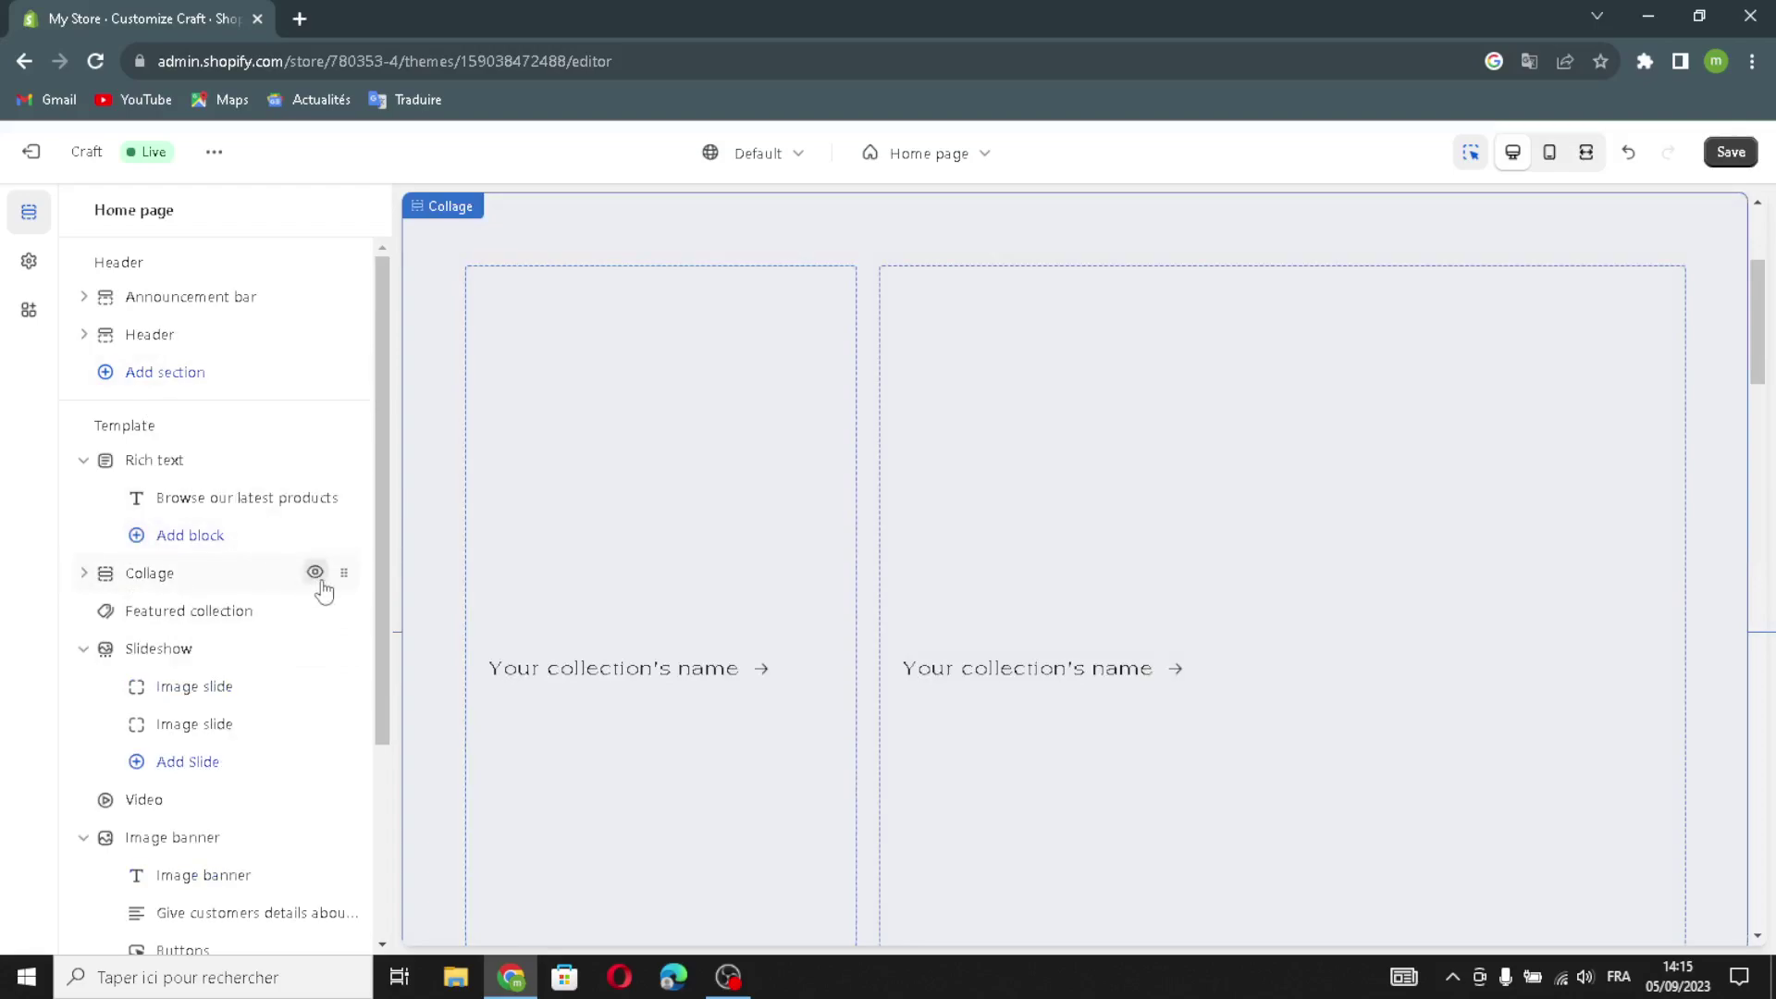
pyautogui.moveTo(339, 555); pyautogui.dragTo(292, 457)
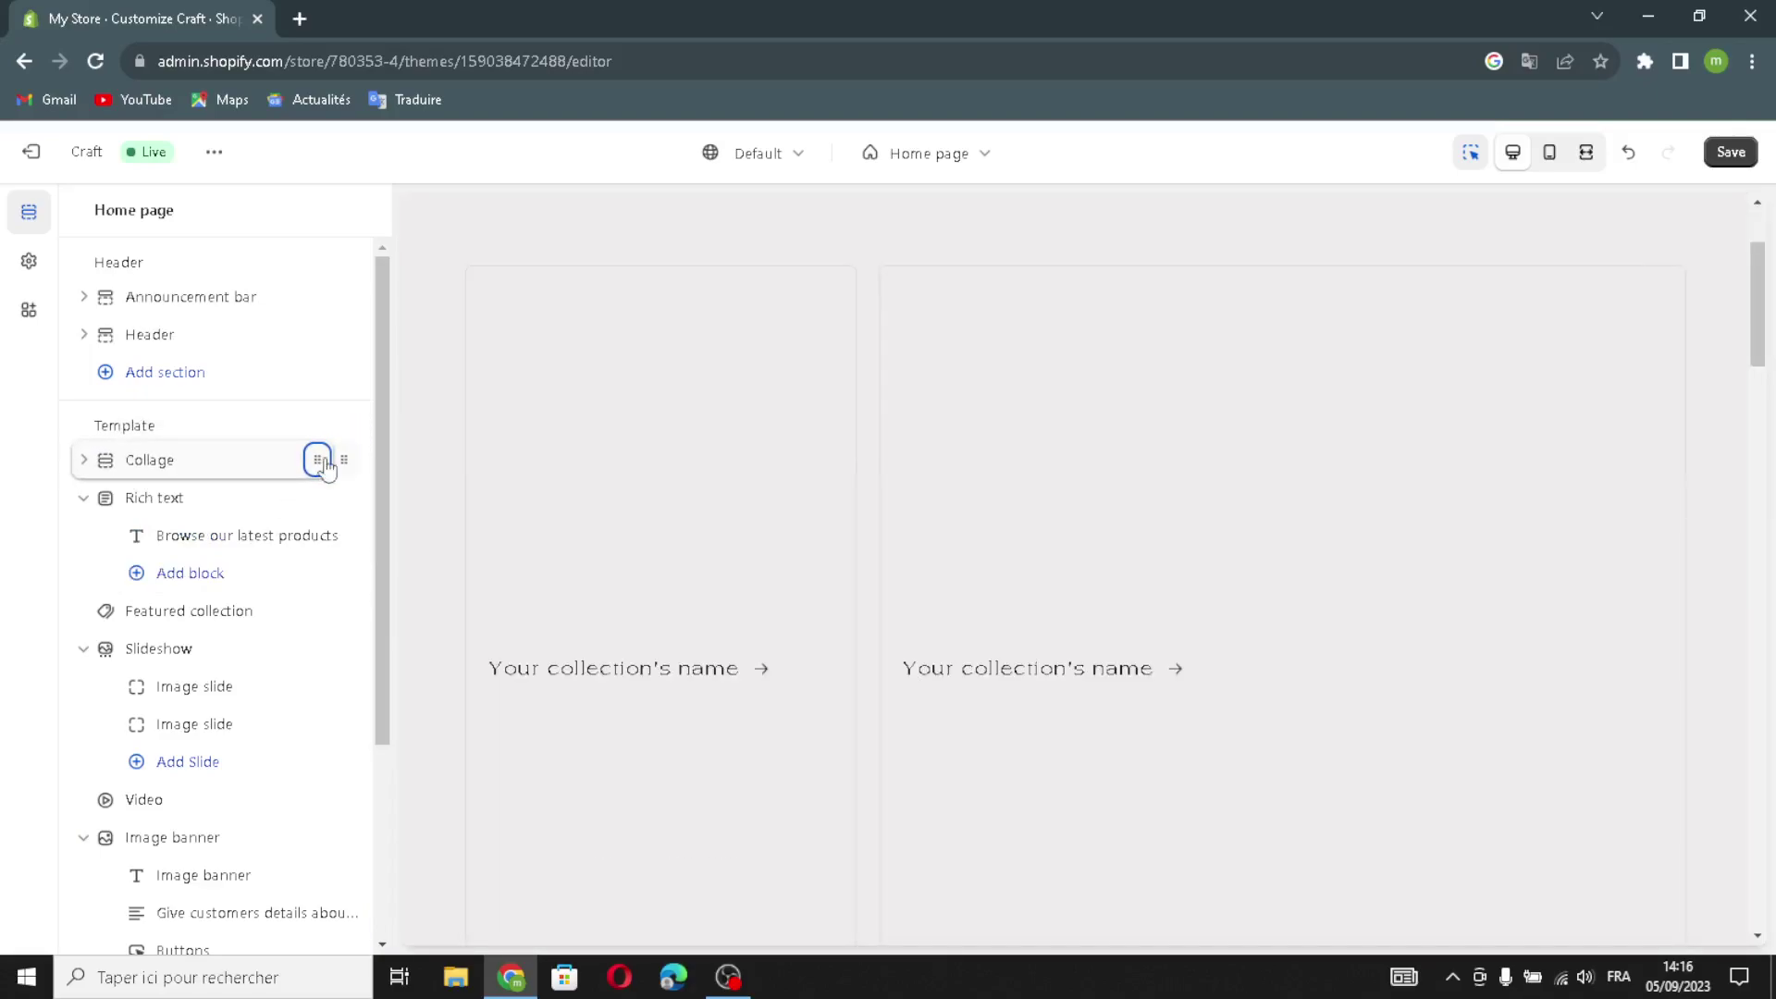
# - Browse the section types that can be added to the home page template
pyautogui.scroll(-3, 222, 689)
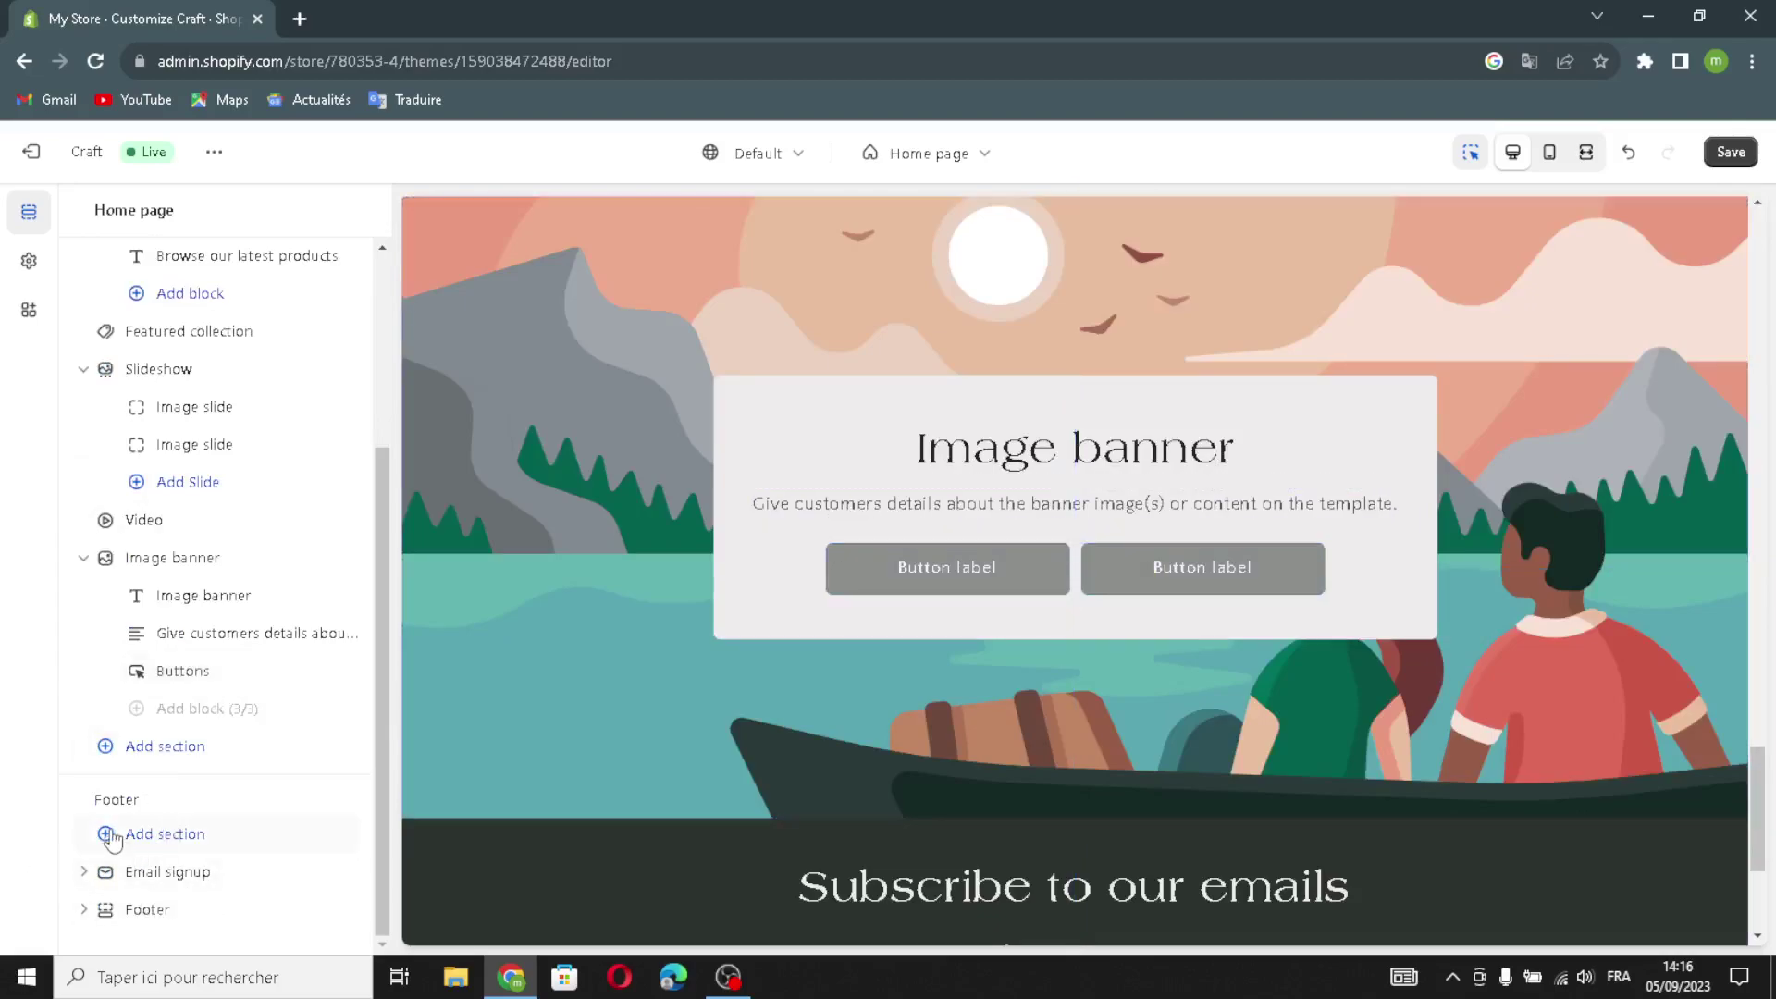
pyautogui.click(118, 754)
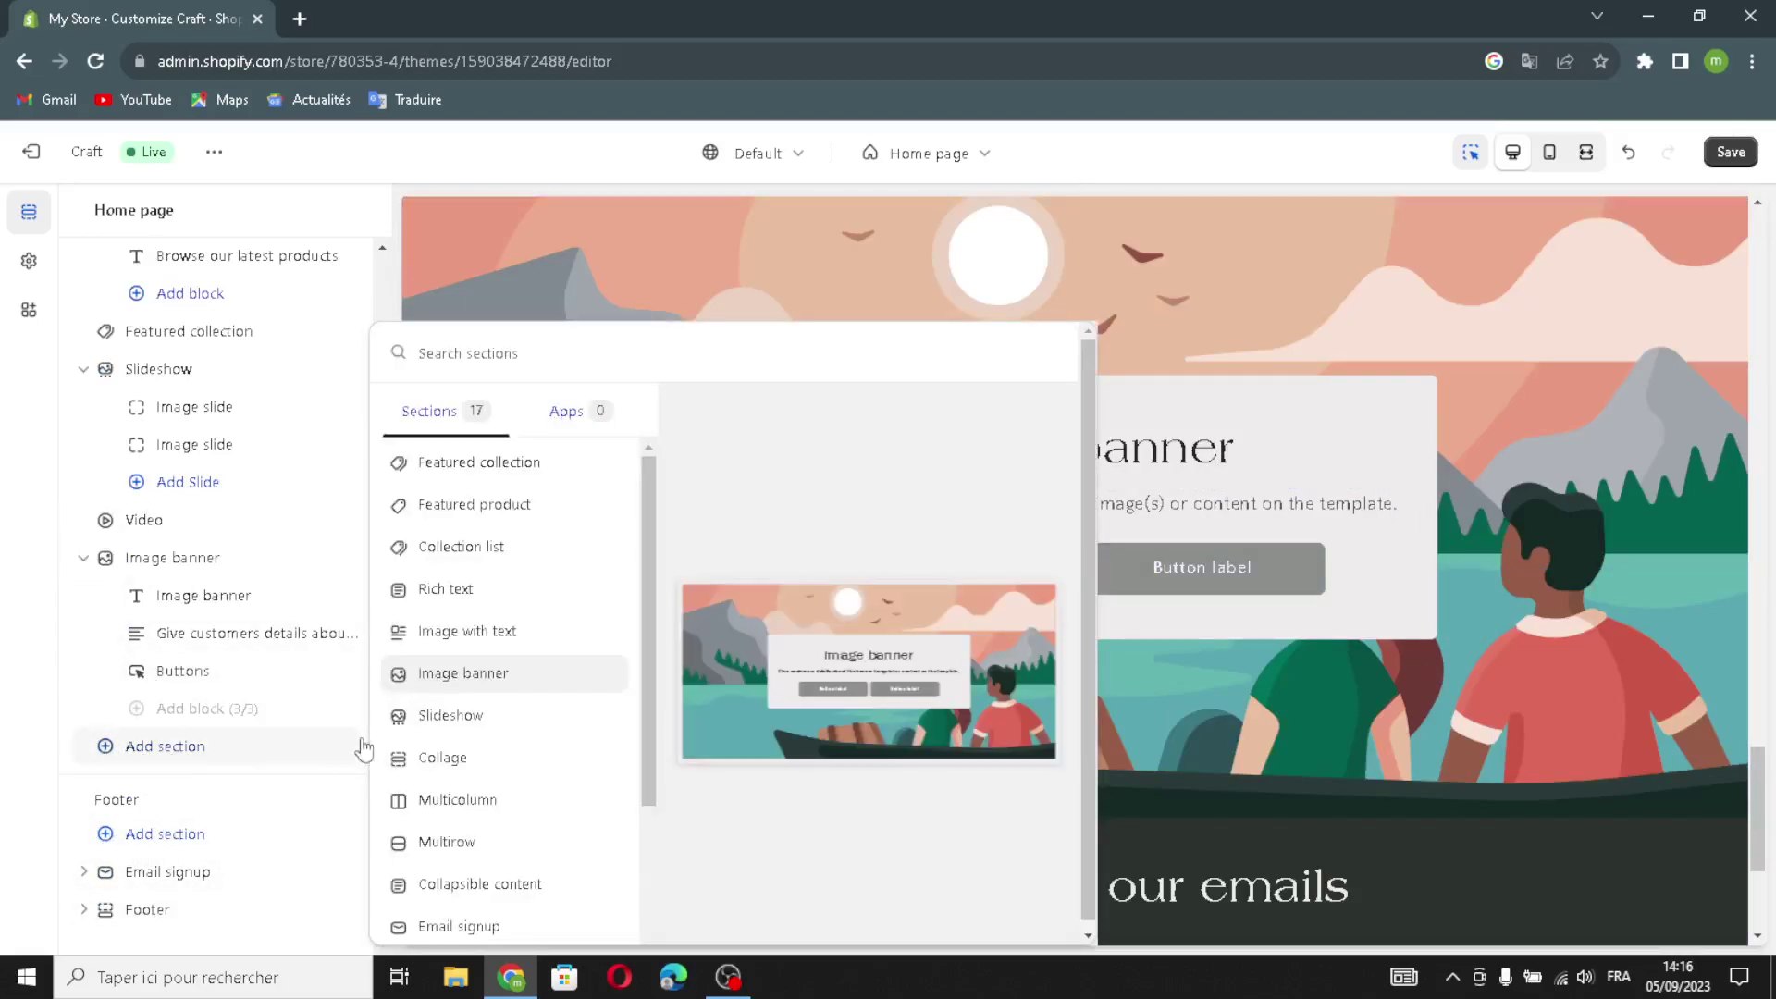
pyautogui.scroll(-3, 444, 814)
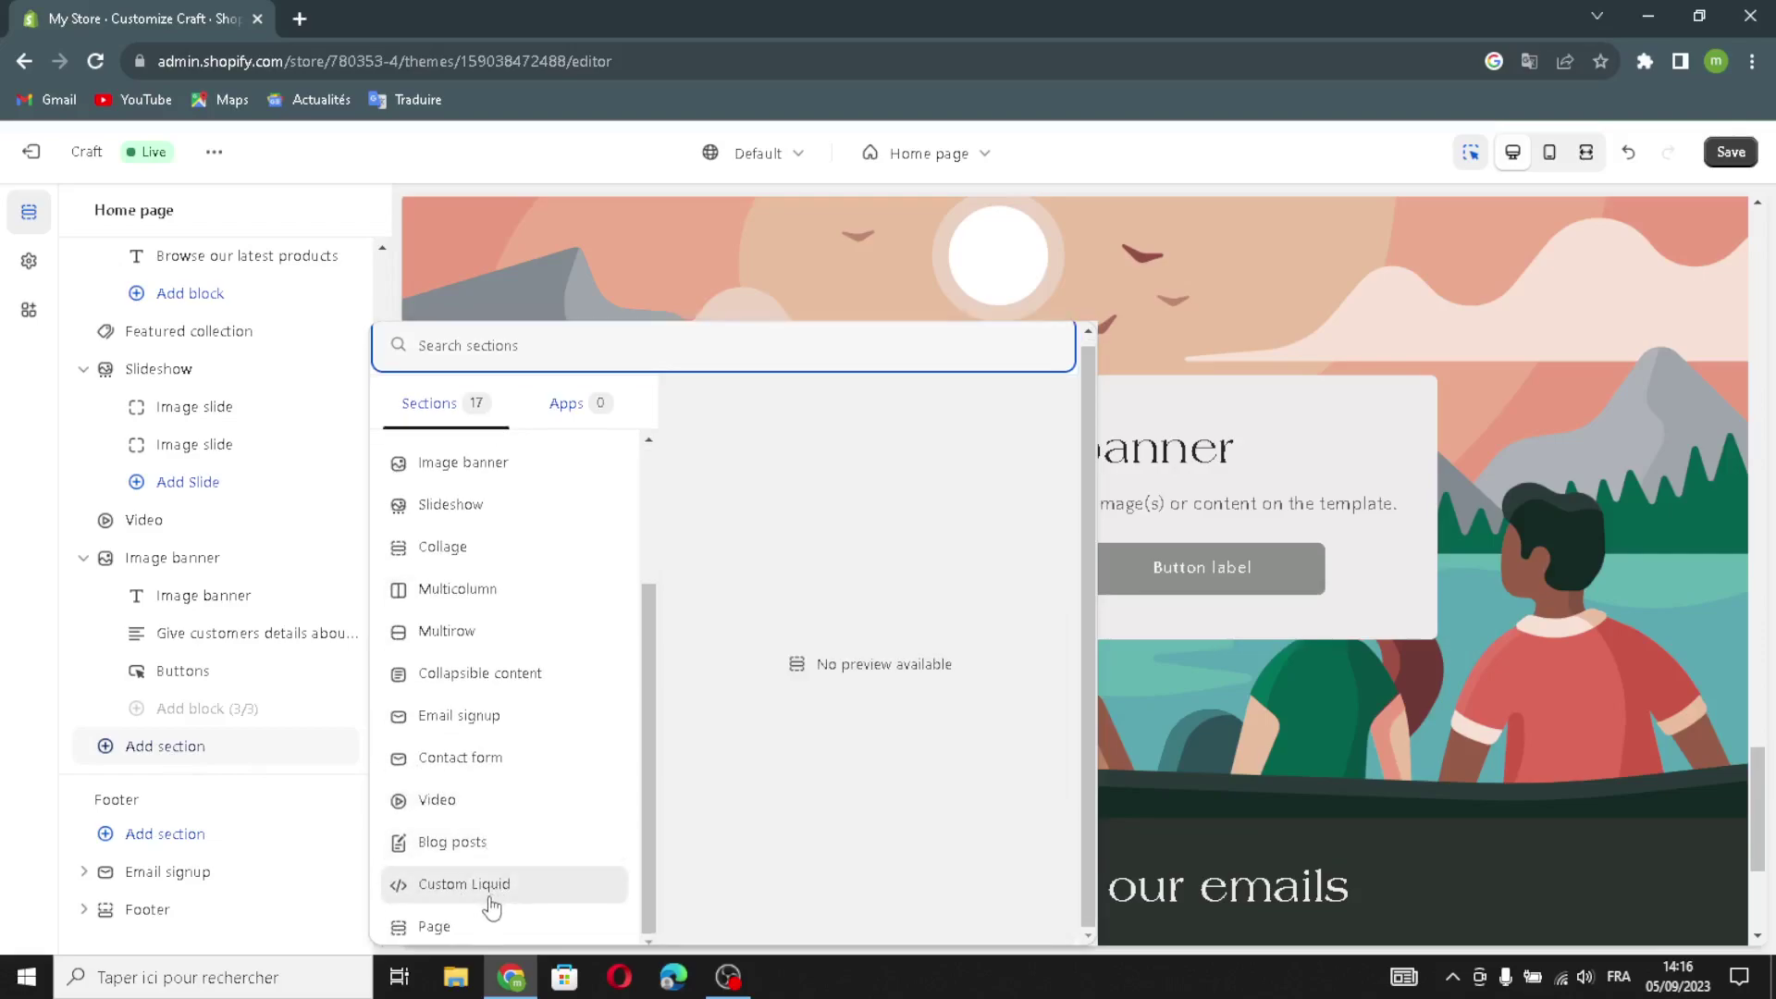
pyautogui.scroll(2, 485, 843)
# - Set the Image banner's first image to the tools-for-your-workbench WEBP picture, found through a Google search for electronics tools
pyautogui.click(421, 289)
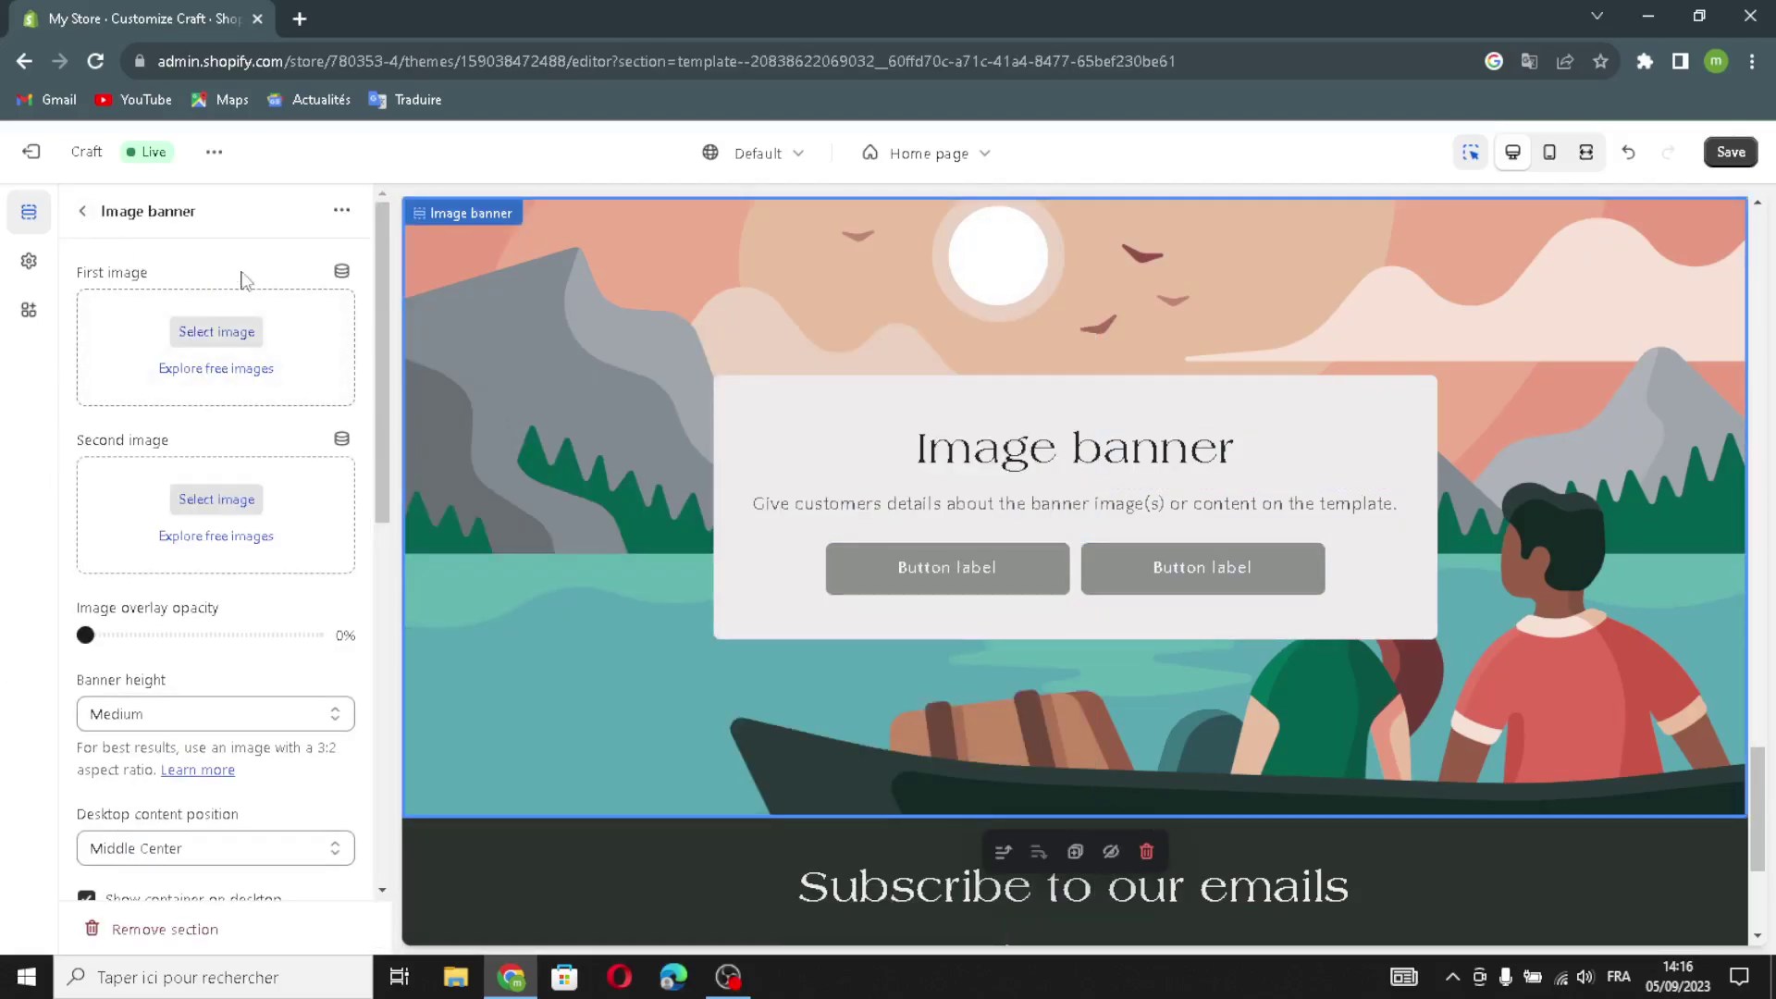
pyautogui.click(222, 333)
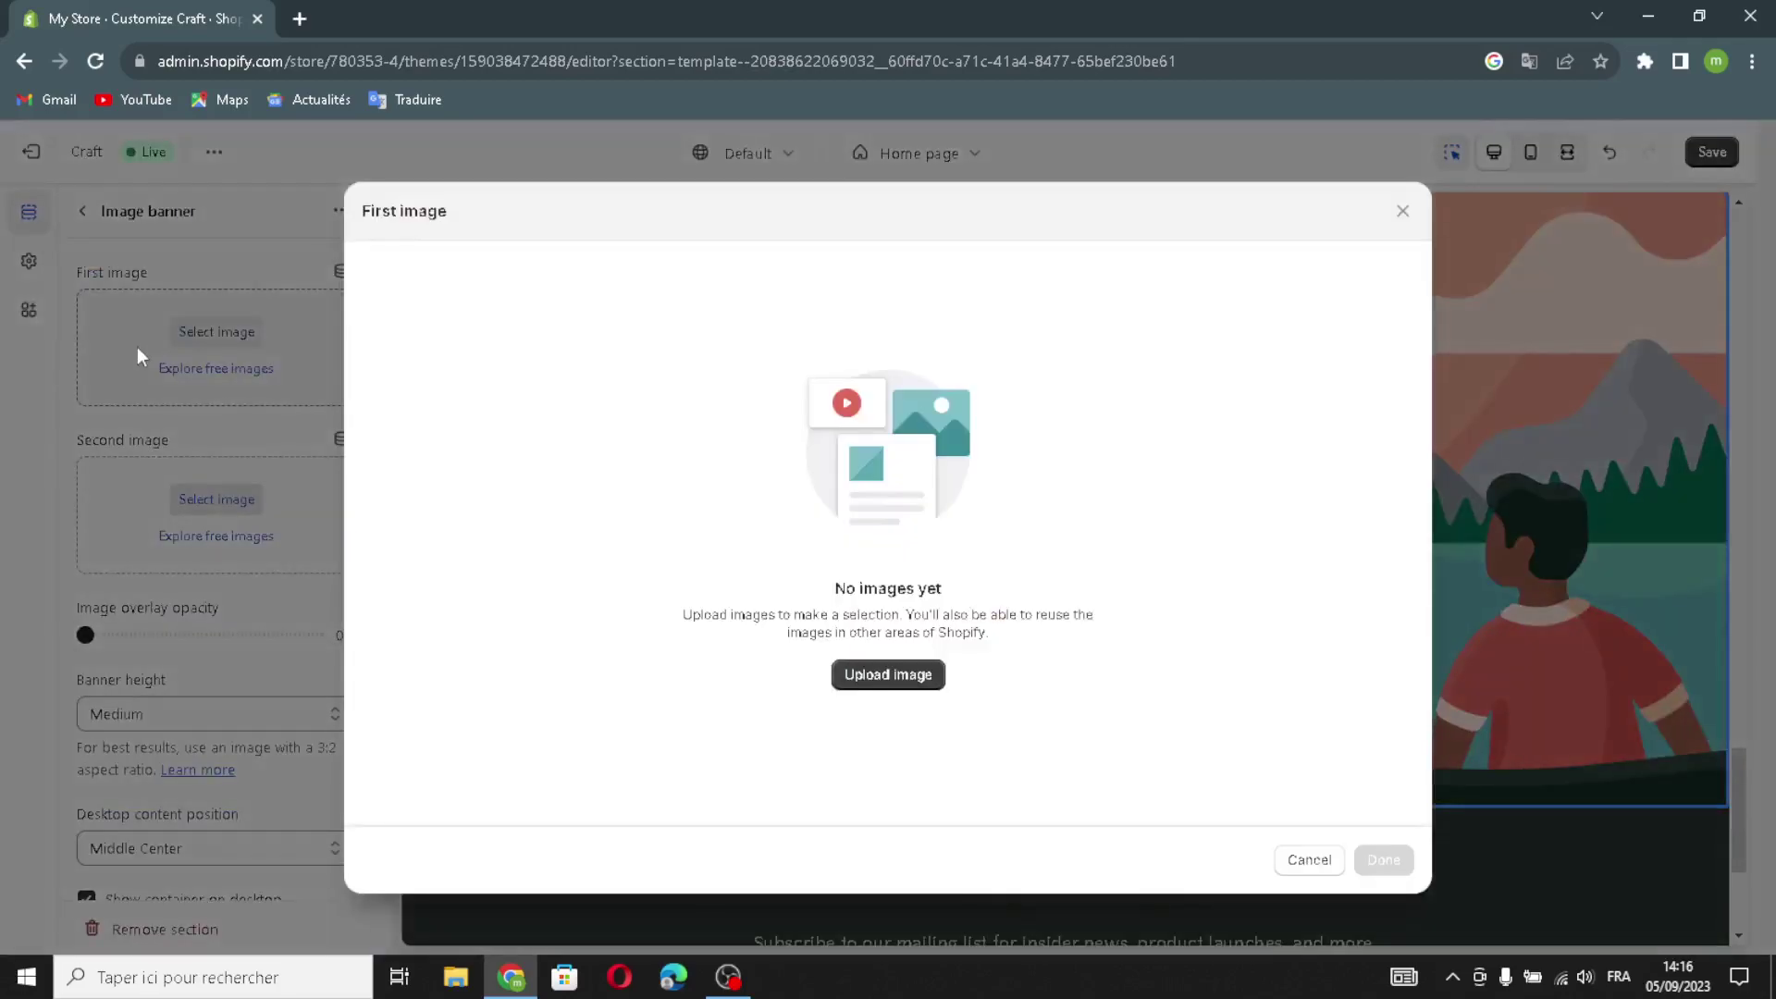
pyautogui.click(297, 22)
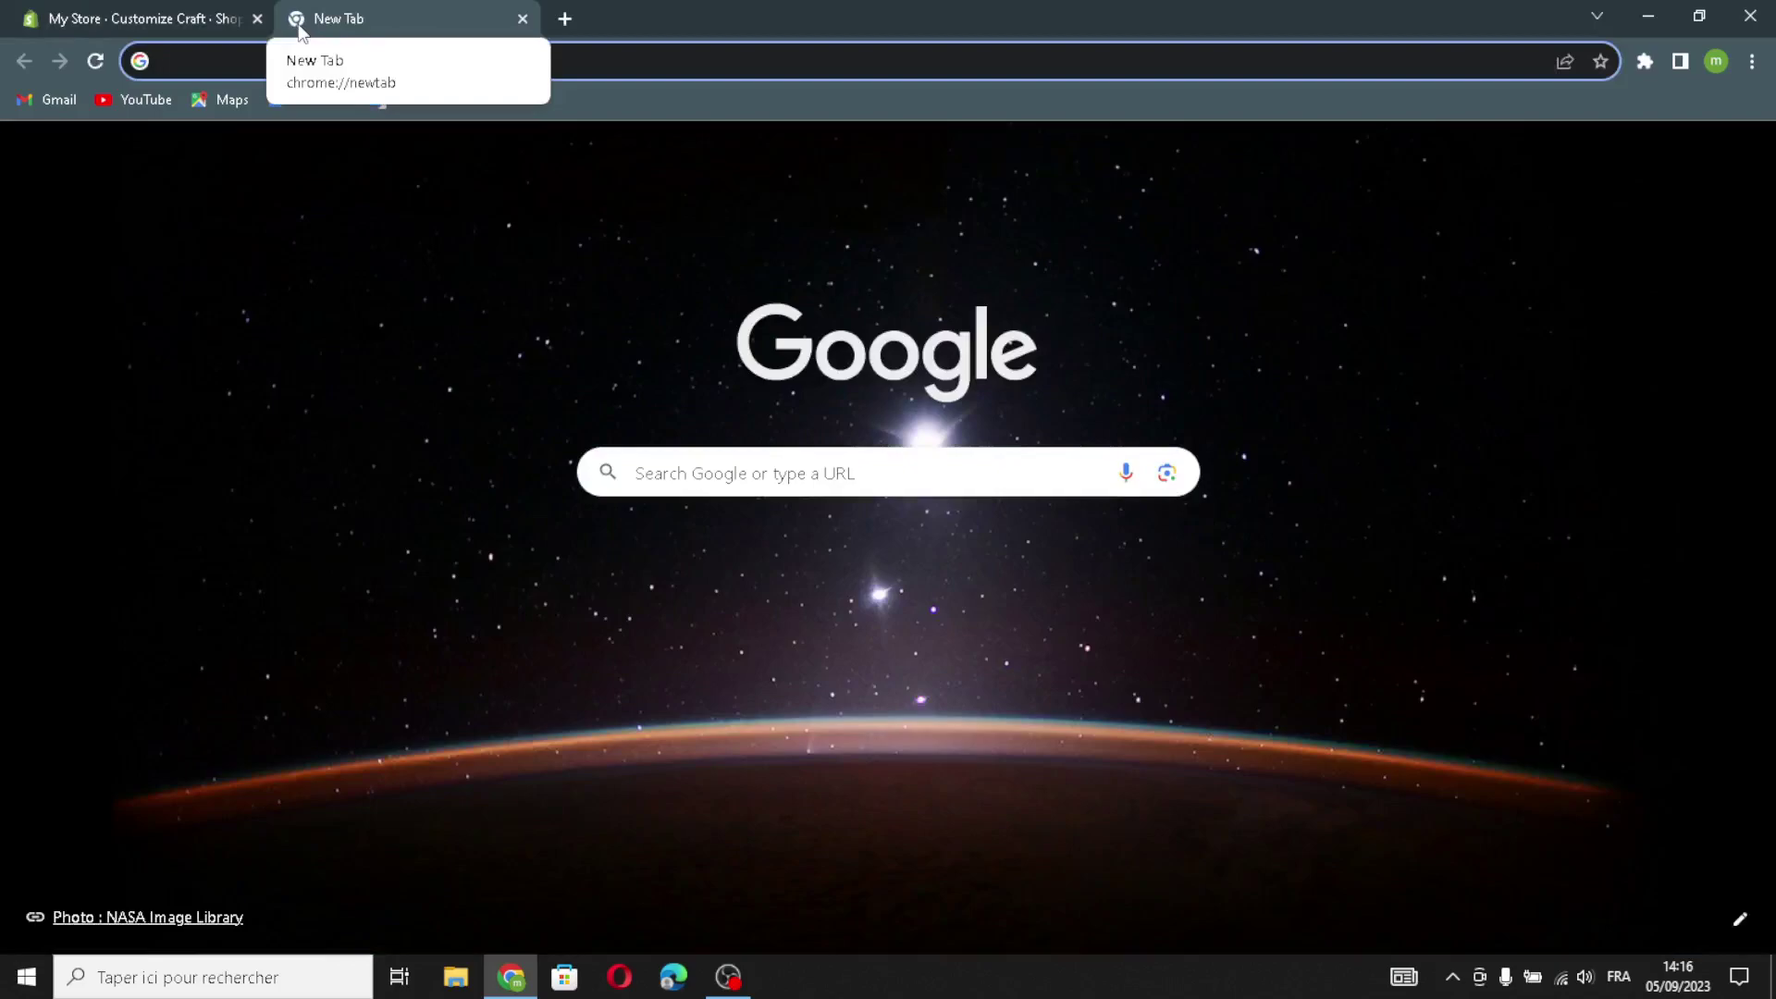
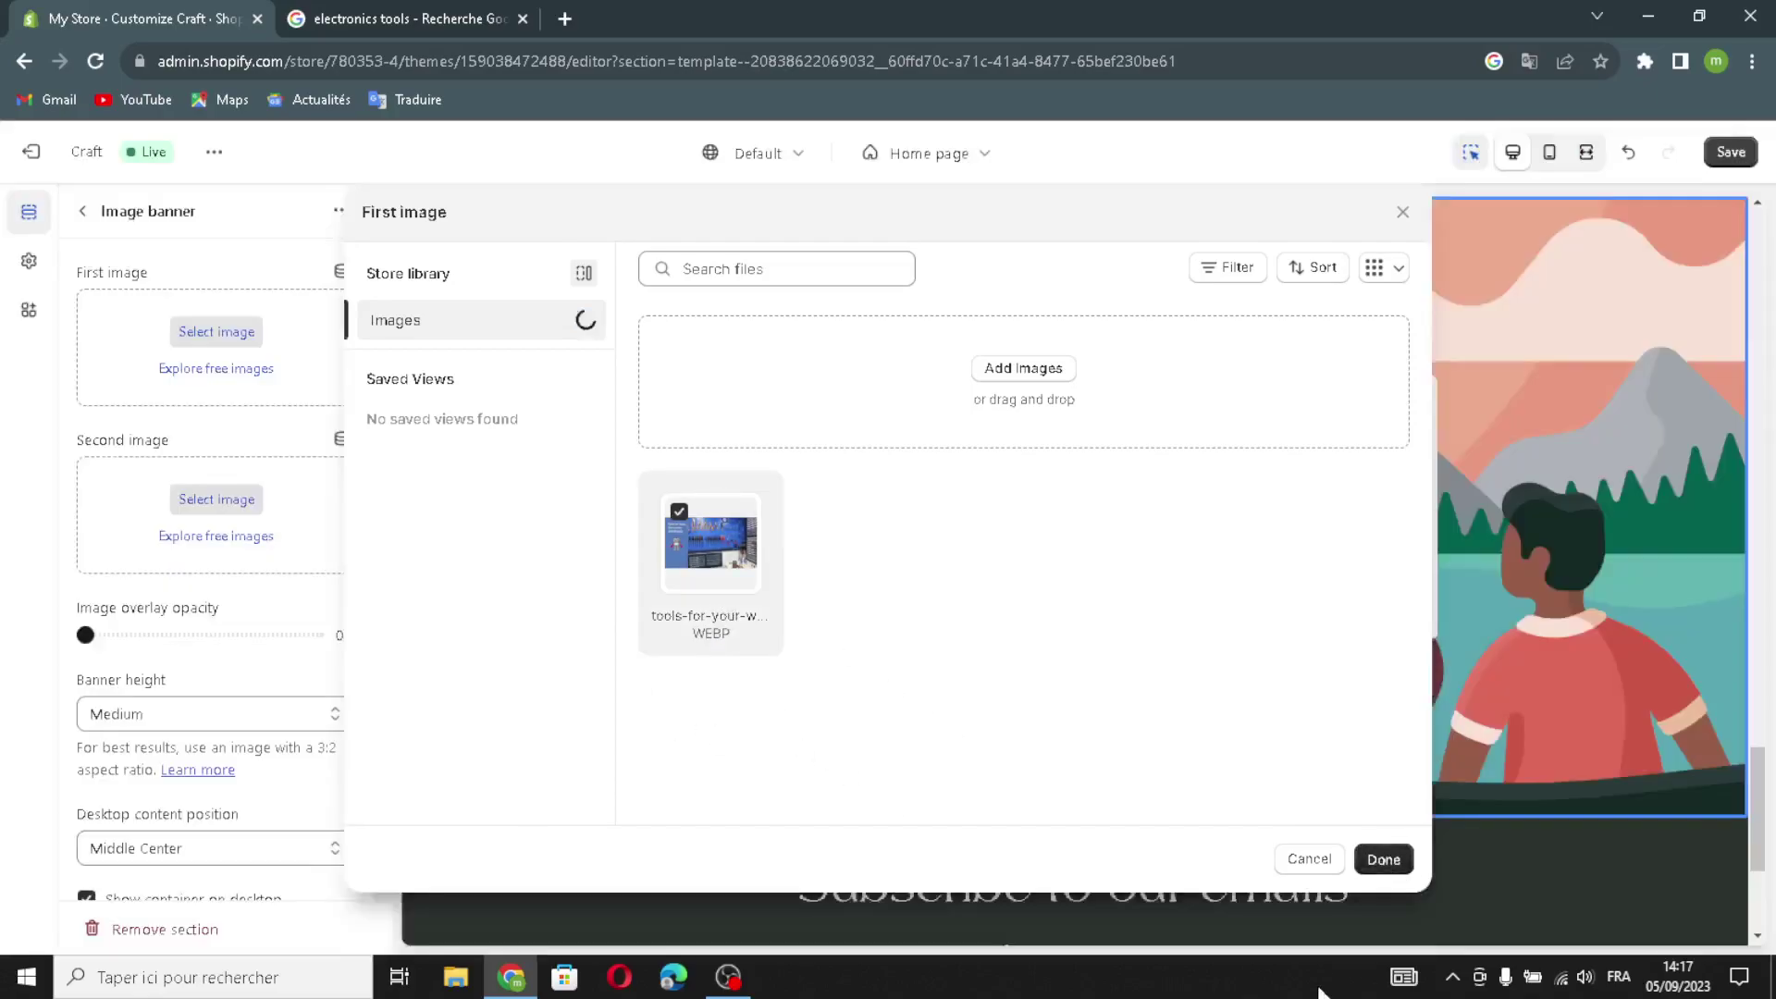
pyautogui.press('Escape')
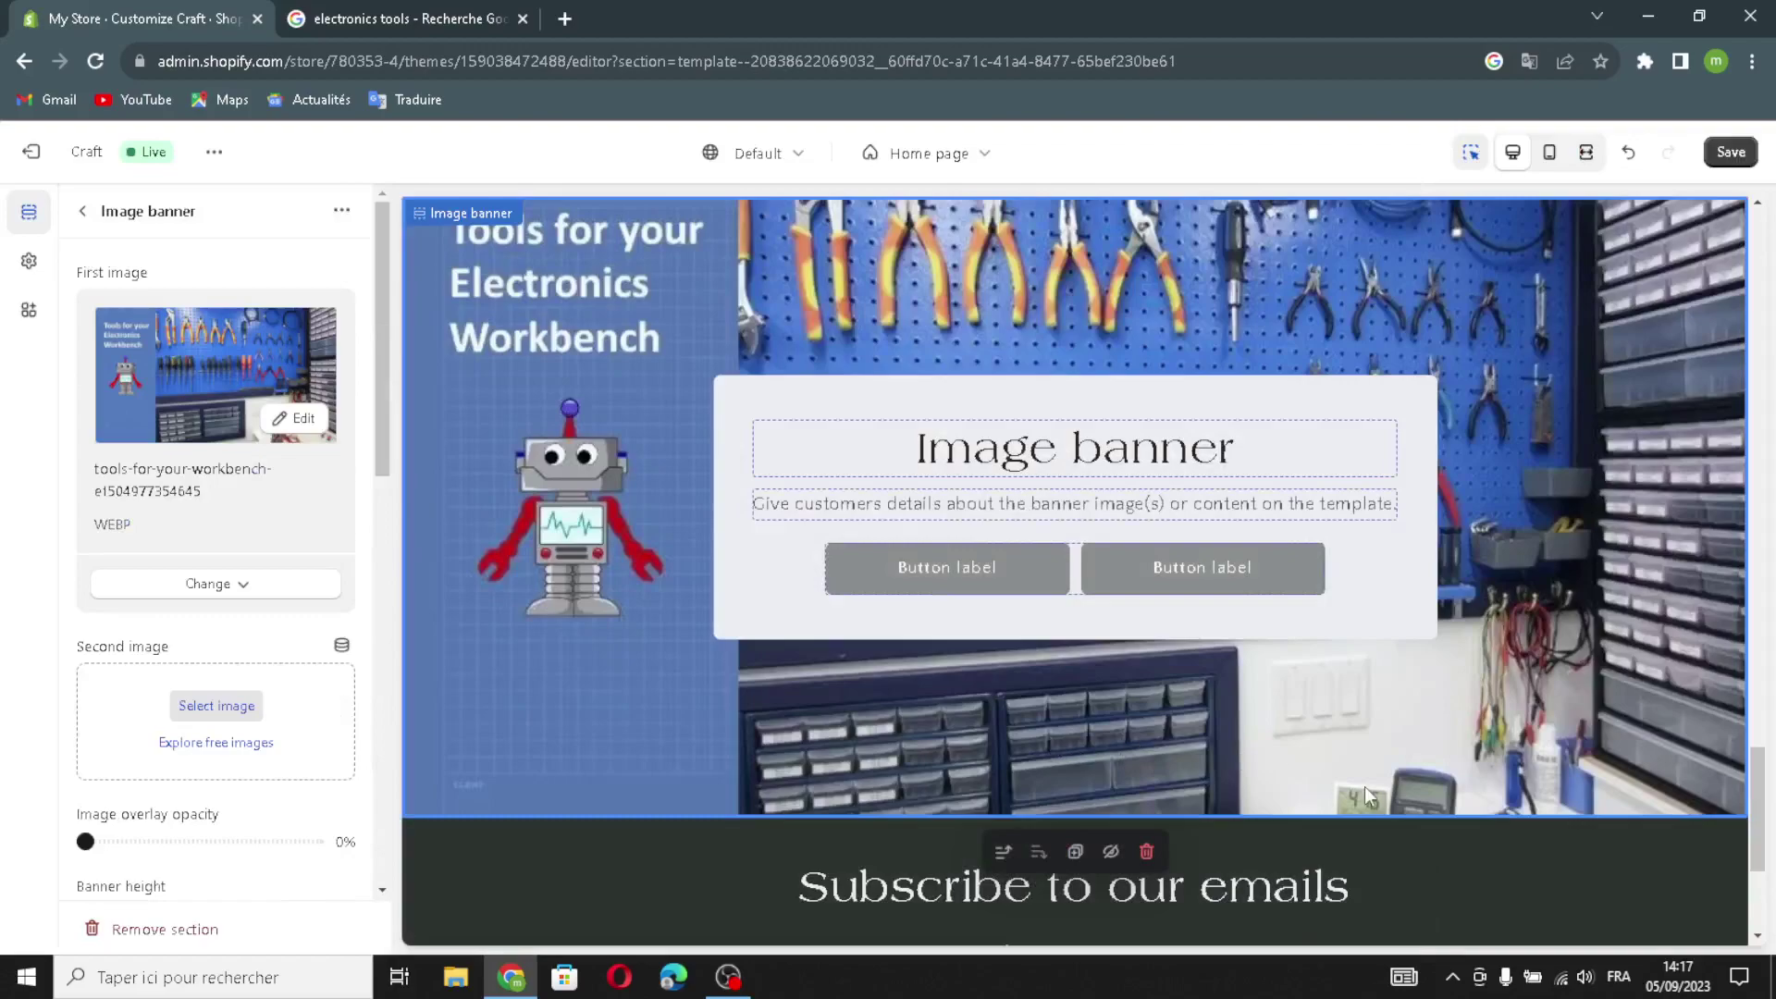
# - Examine the Image banner in the preview, its heading block's settings and the section's own settings
pyautogui.scroll(-2, 1161, 729)
pyautogui.scroll(3, 1163, 730)
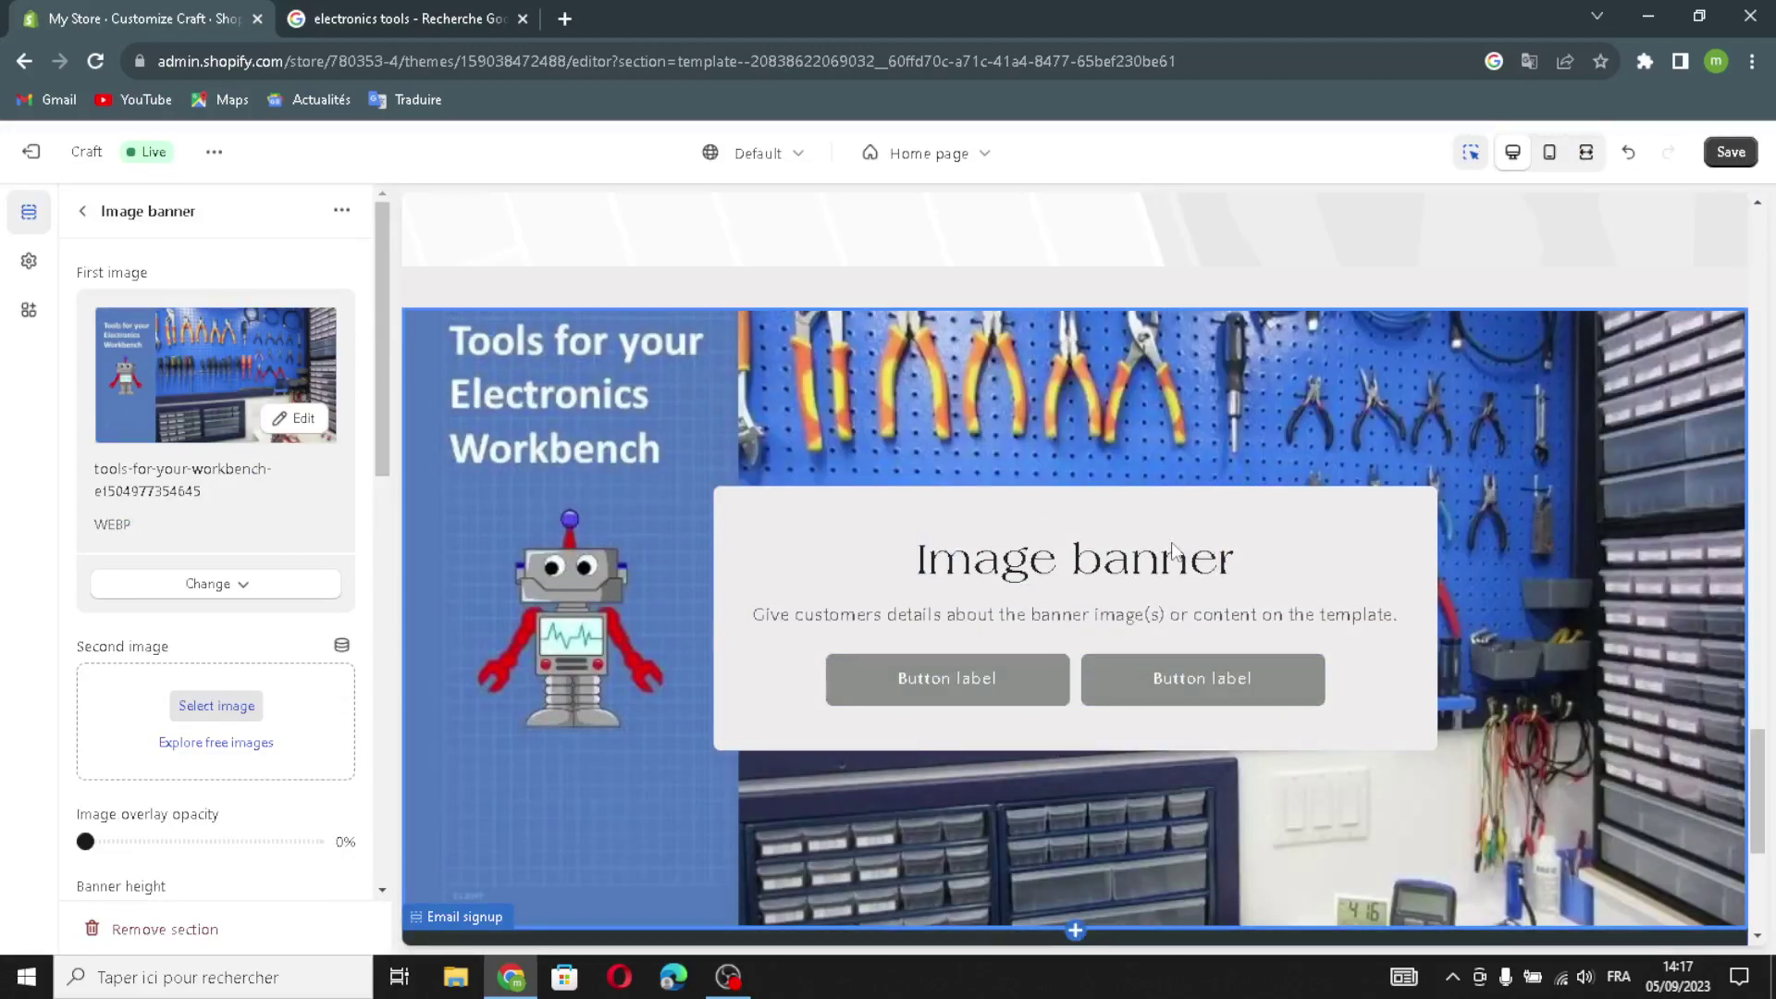
pyautogui.click(908, 572)
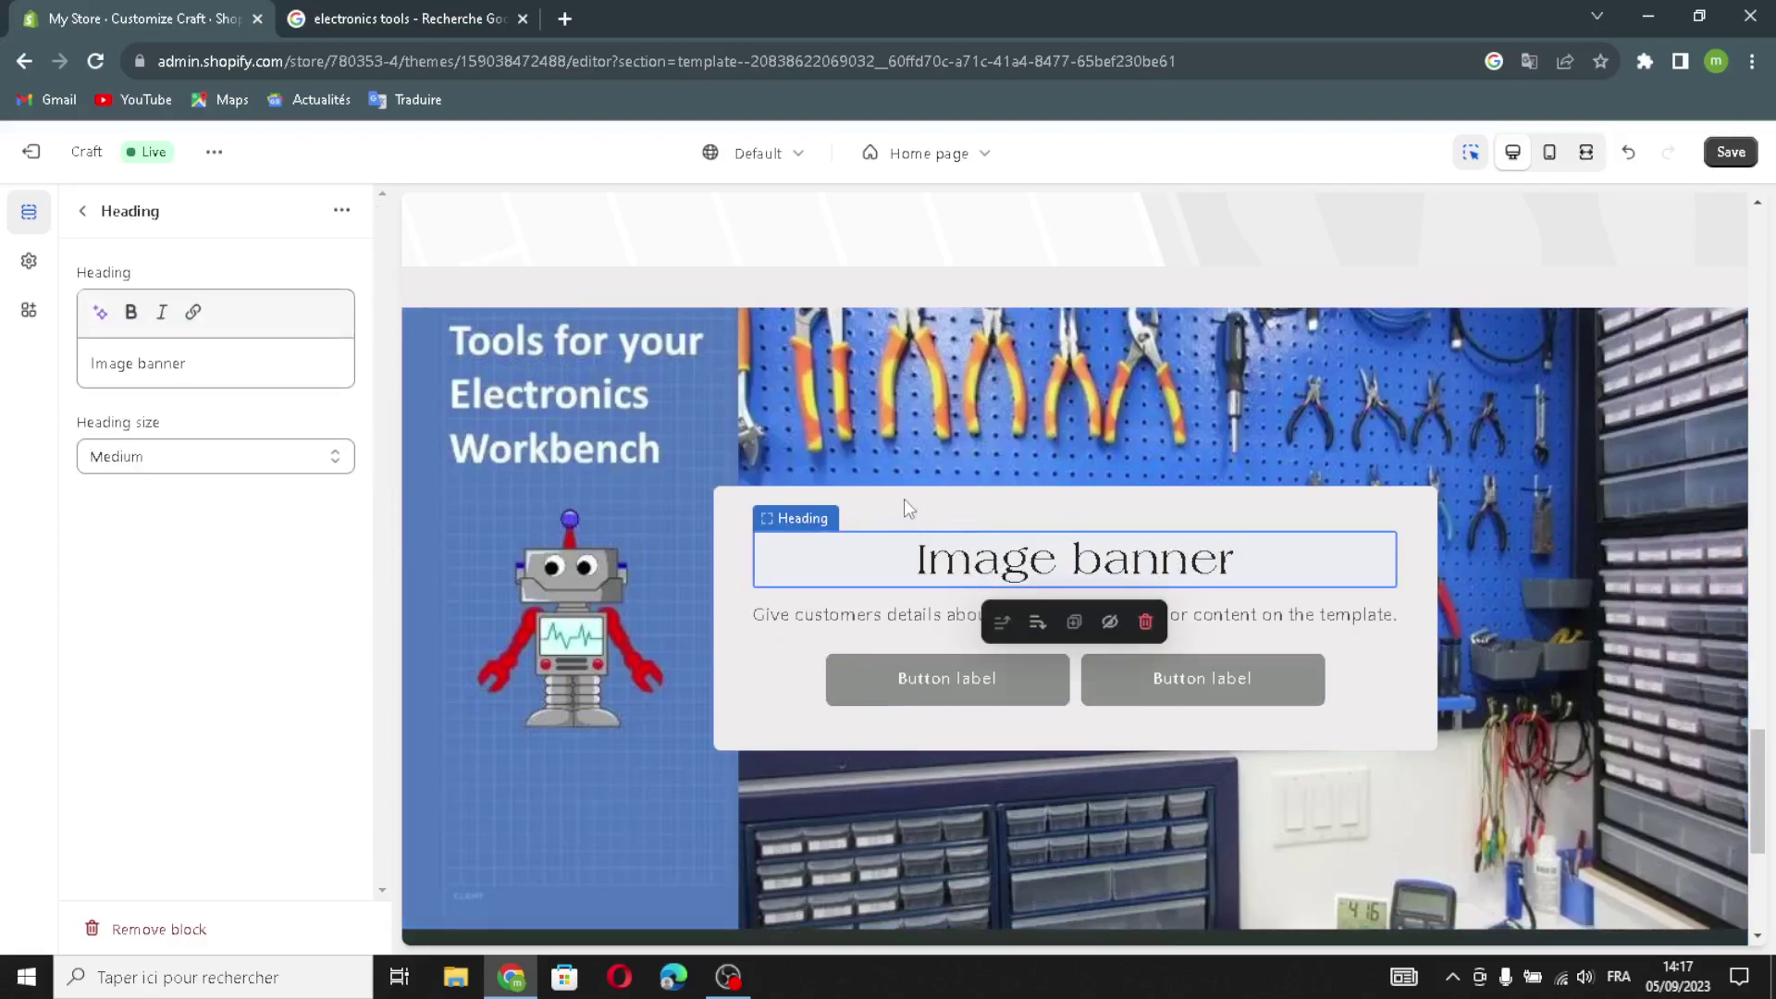
pyautogui.click(890, 514)
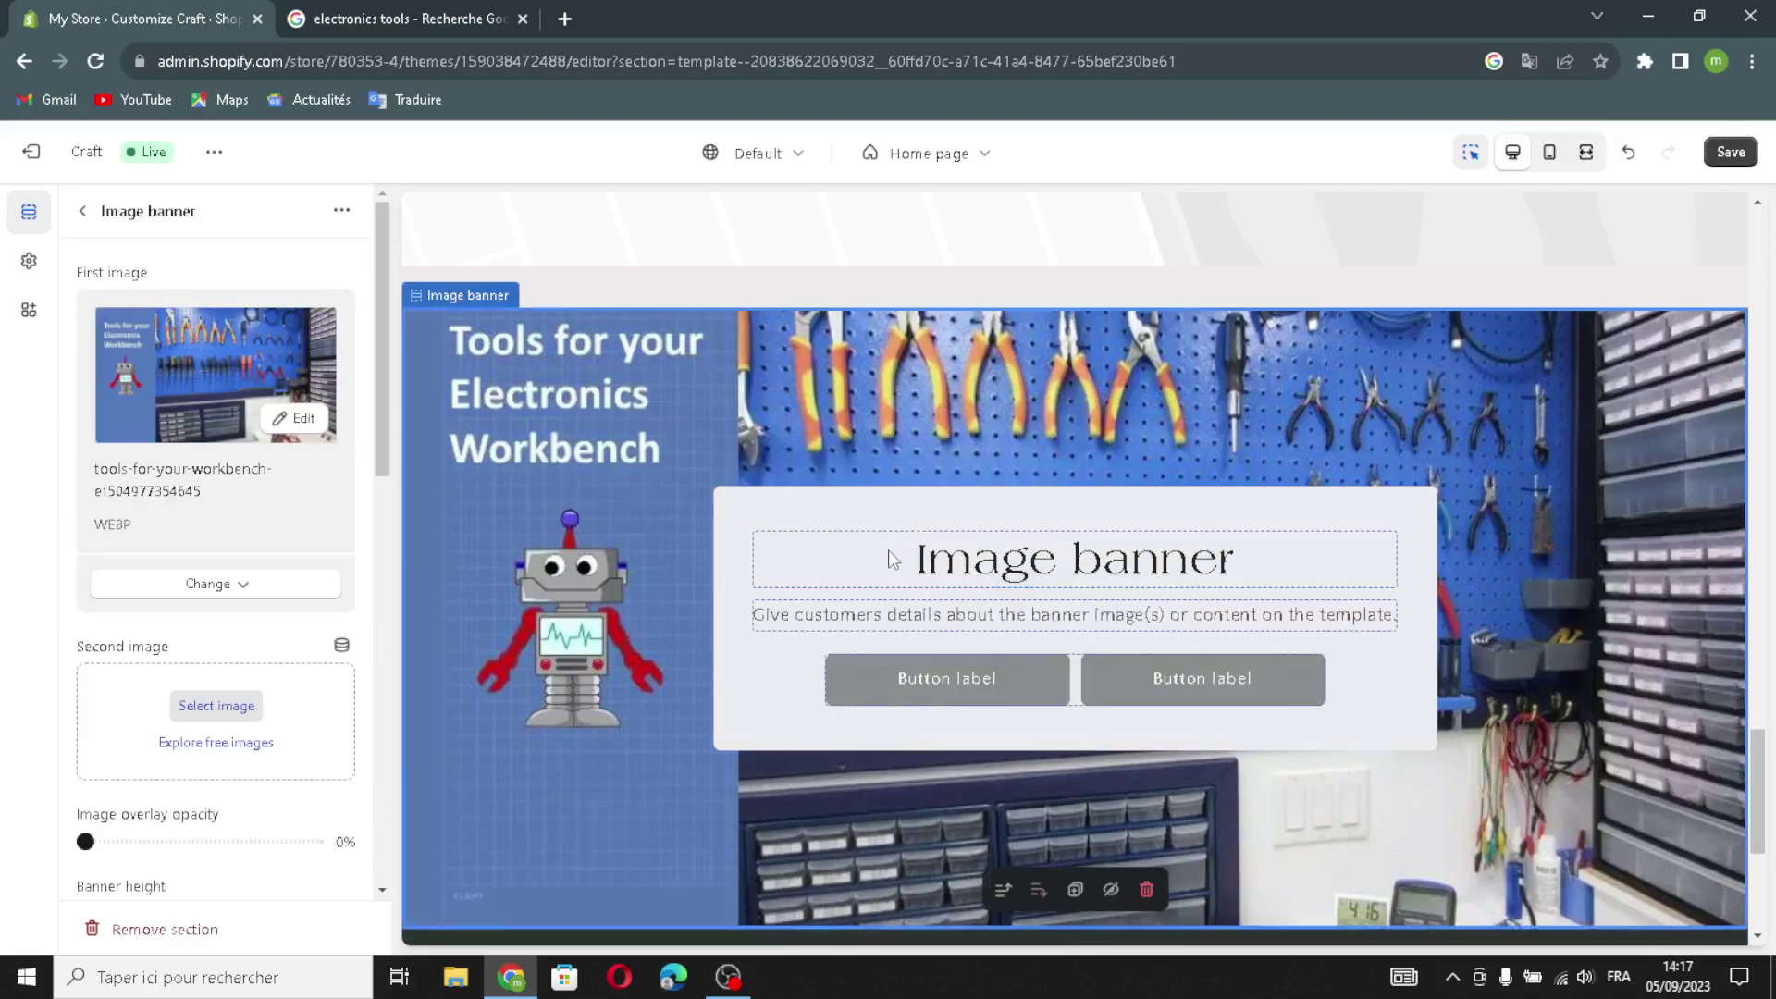
pyautogui.scroll(-1, 269, 698)
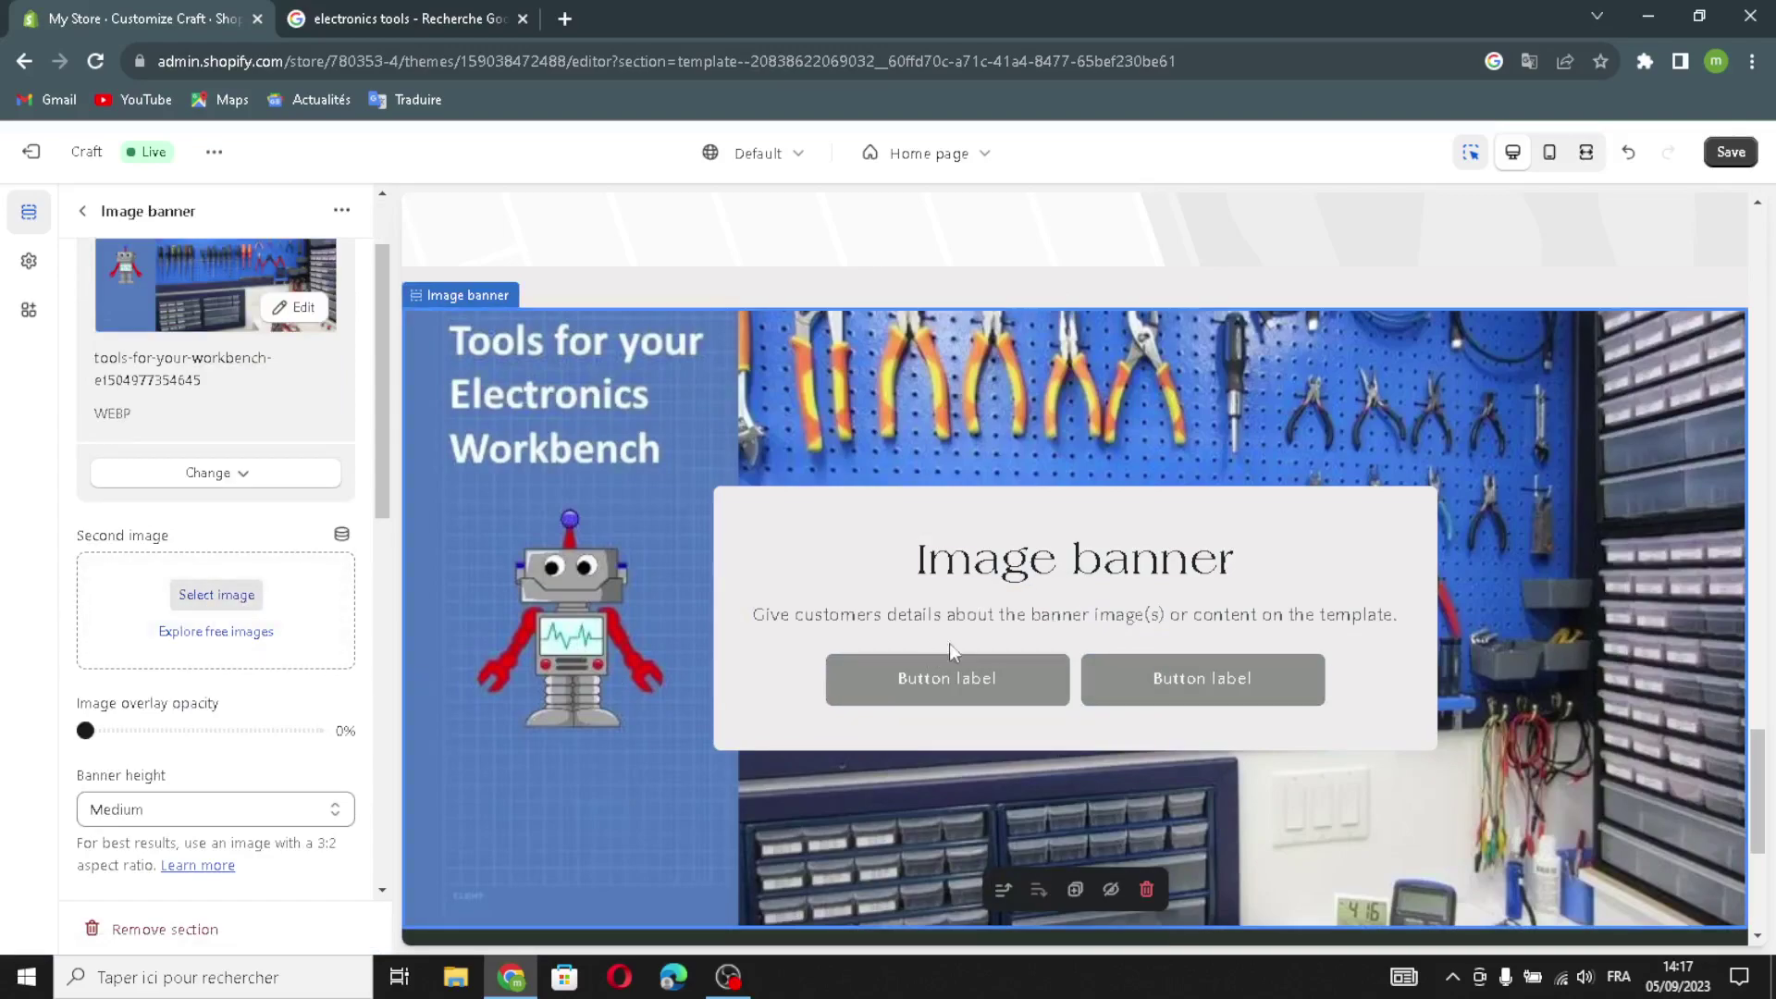
pyautogui.click(195, 596)
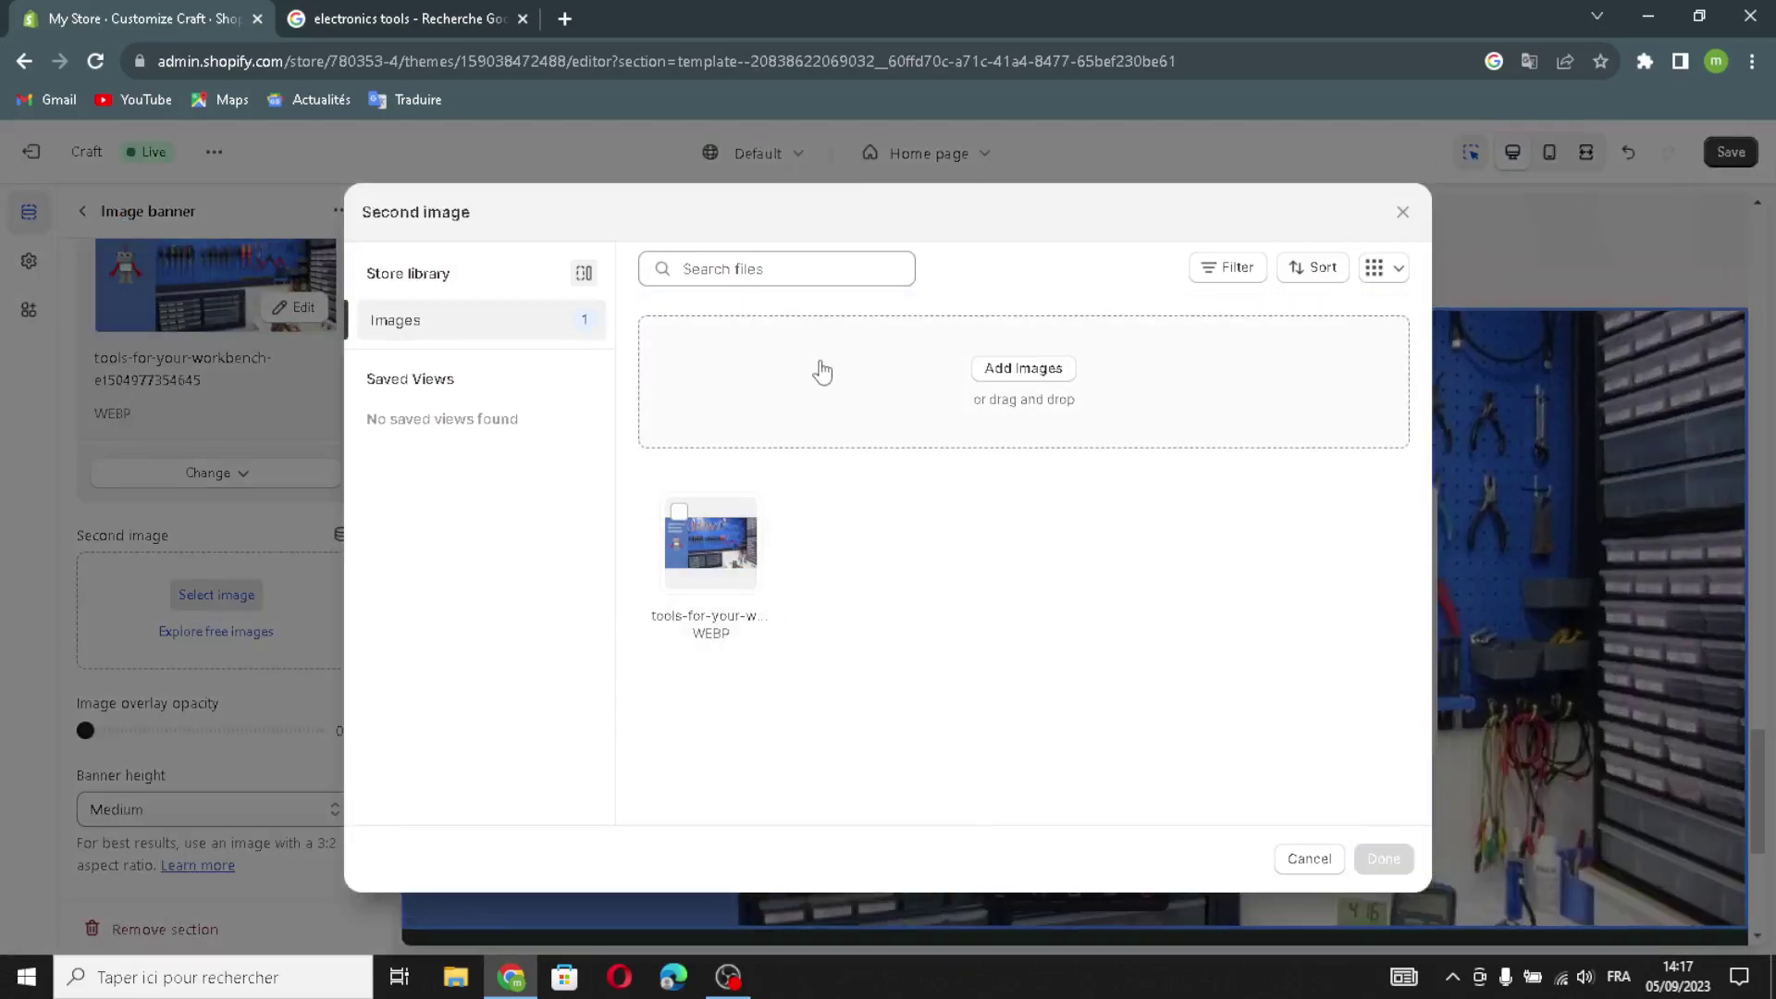
pyautogui.click(401, 13)
pyautogui.scroll(-10, 878, 555)
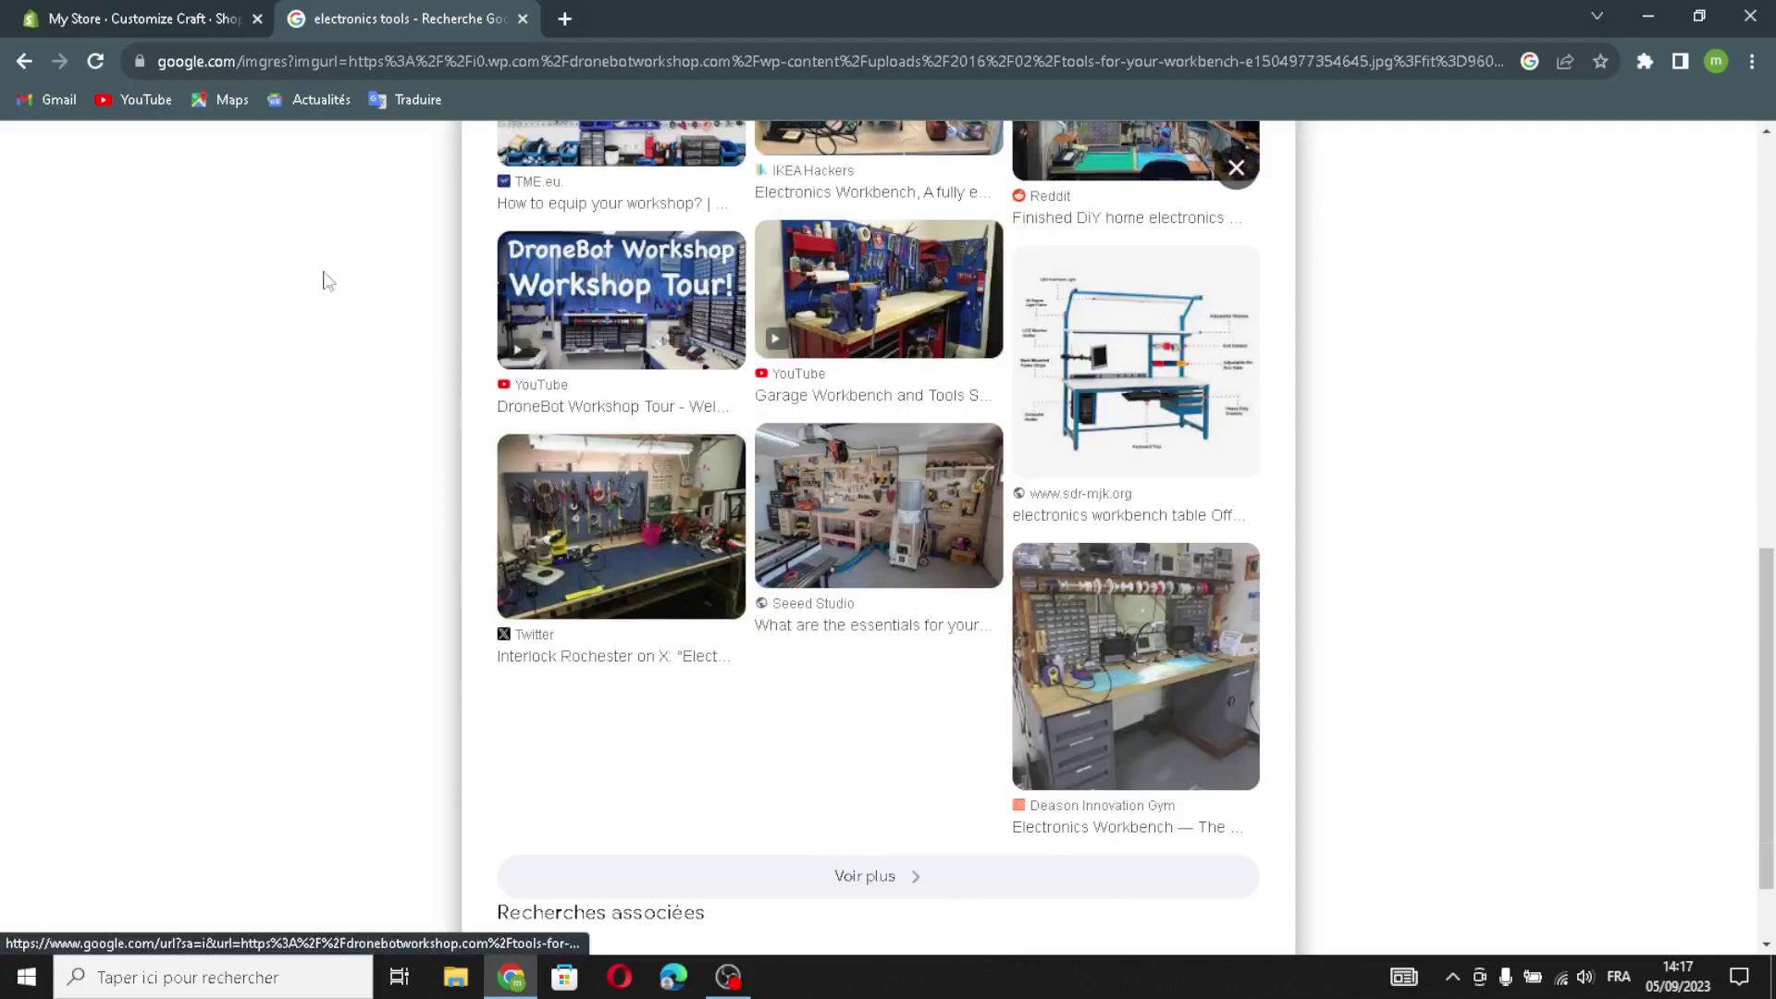
pyautogui.click(24, 61)
pyautogui.scroll(-5, 1167, 842)
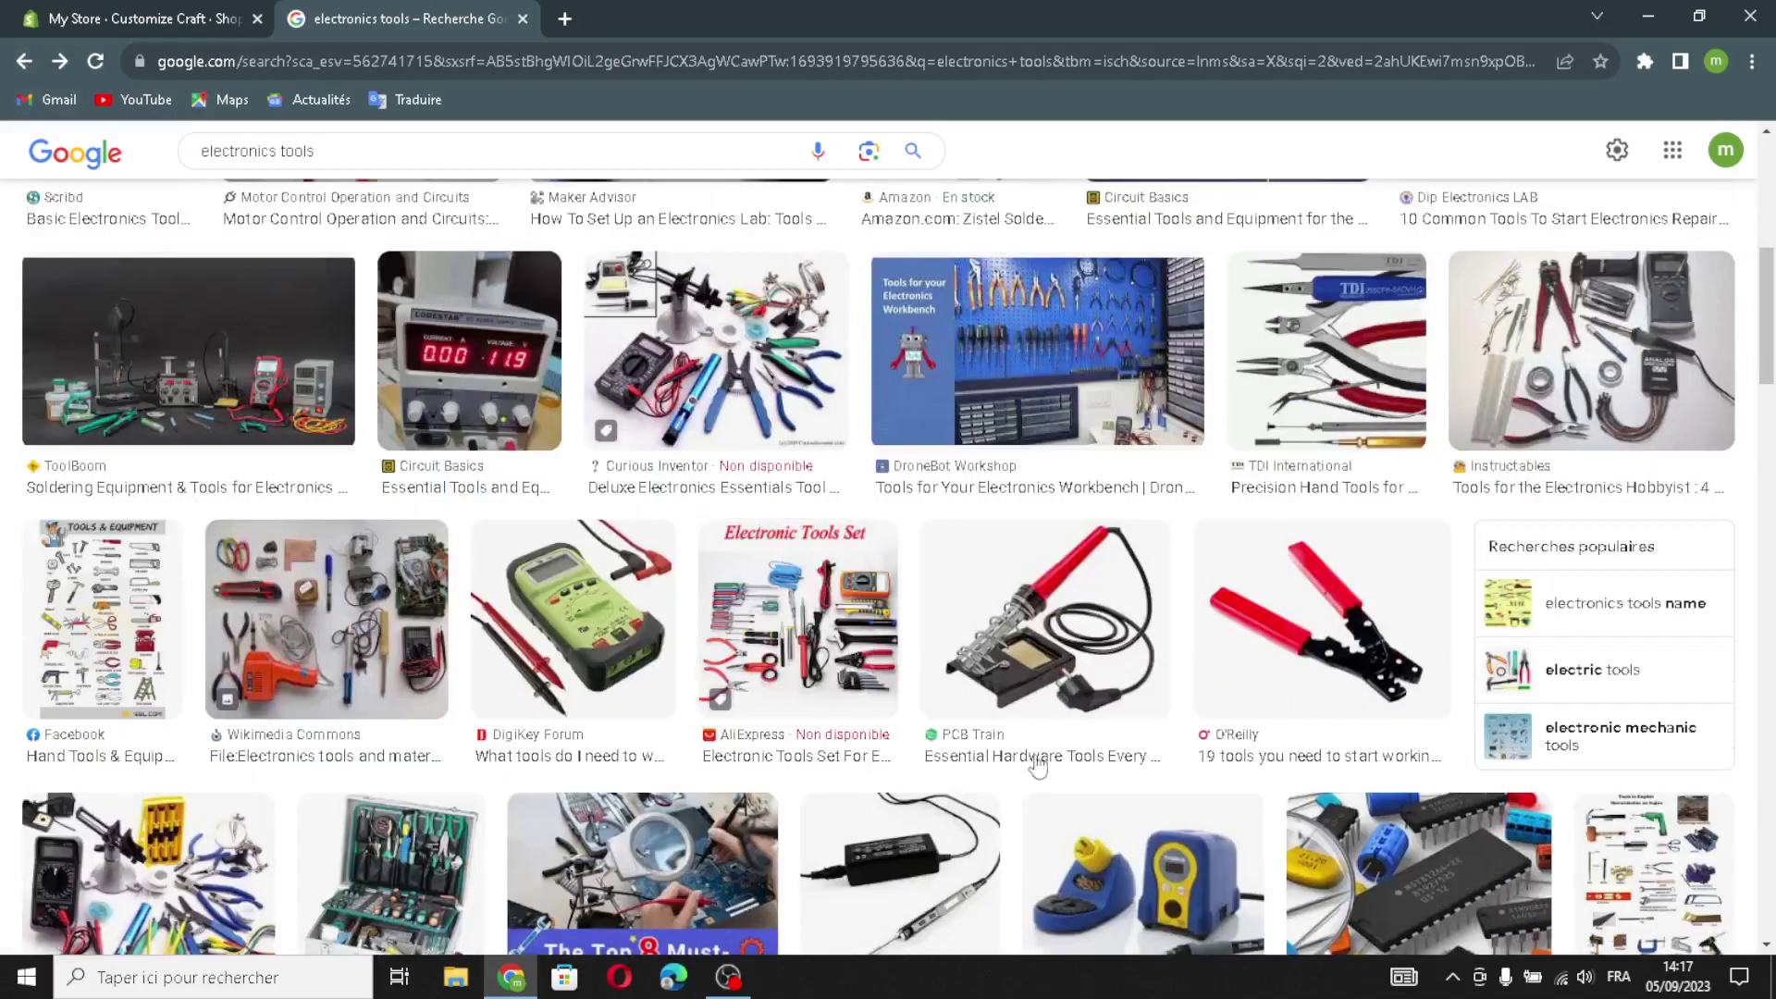
pyautogui.scroll(-3, 1167, 841)
pyautogui.scroll(-2, 1171, 757)
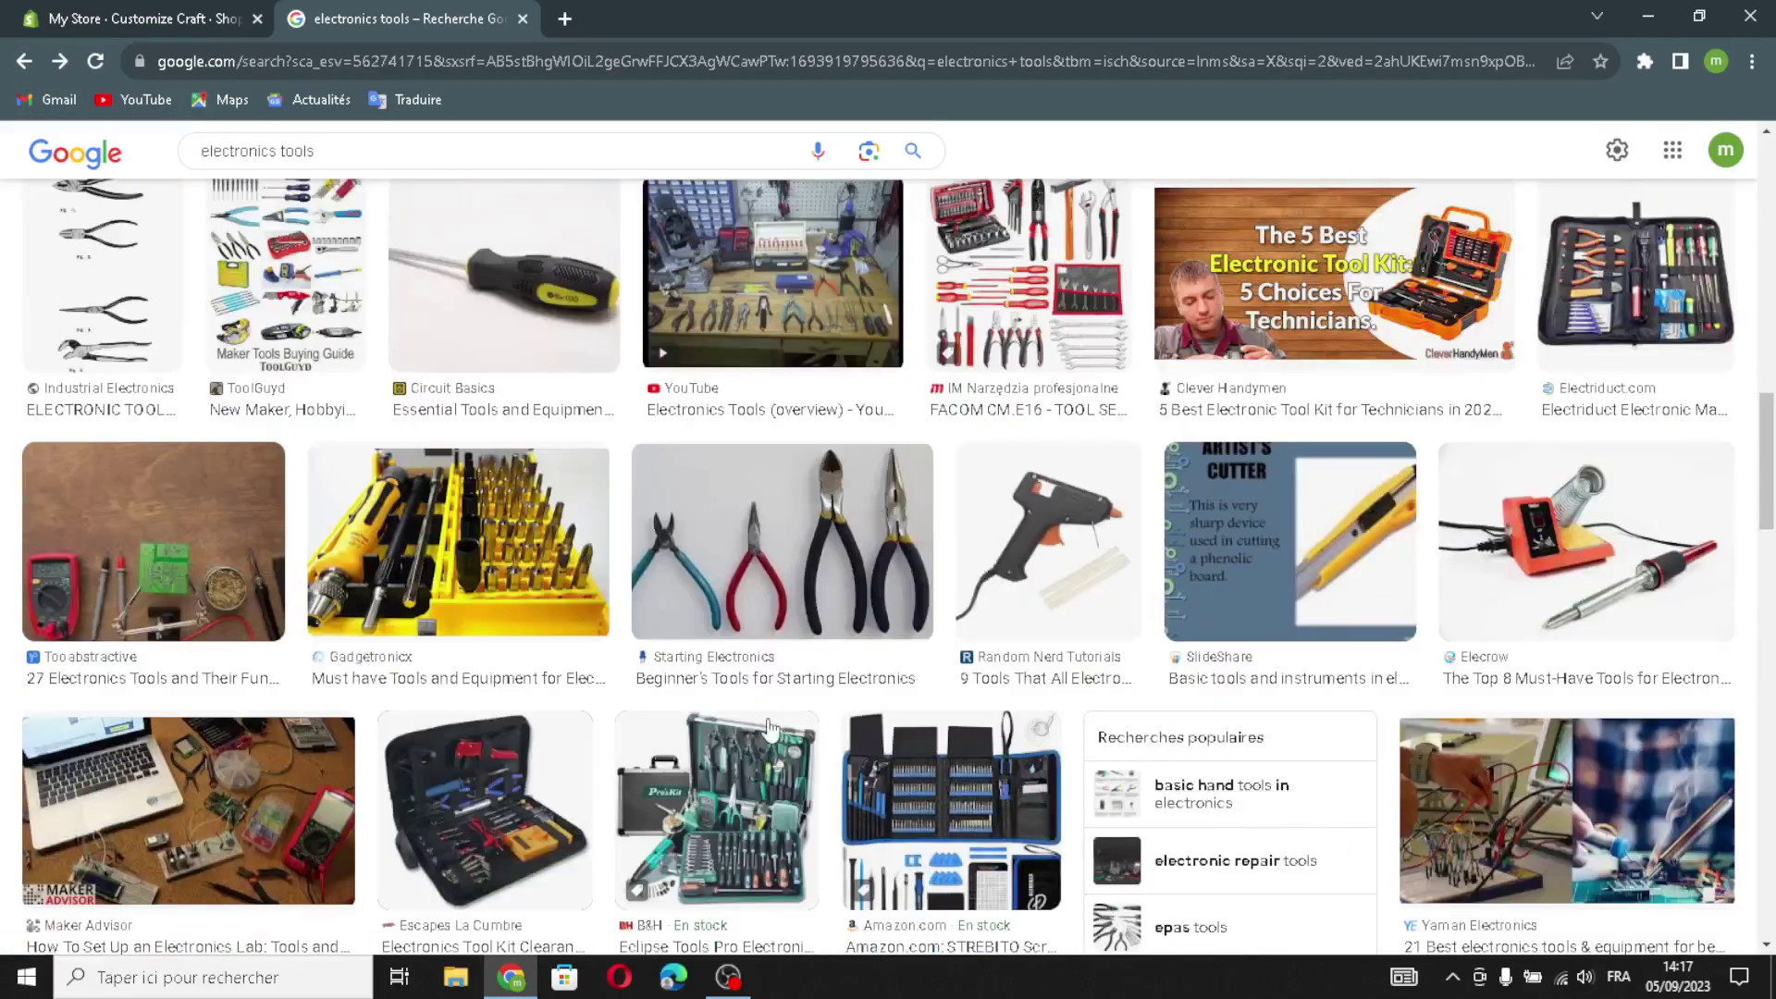
pyautogui.scroll(-10, 442, 753)
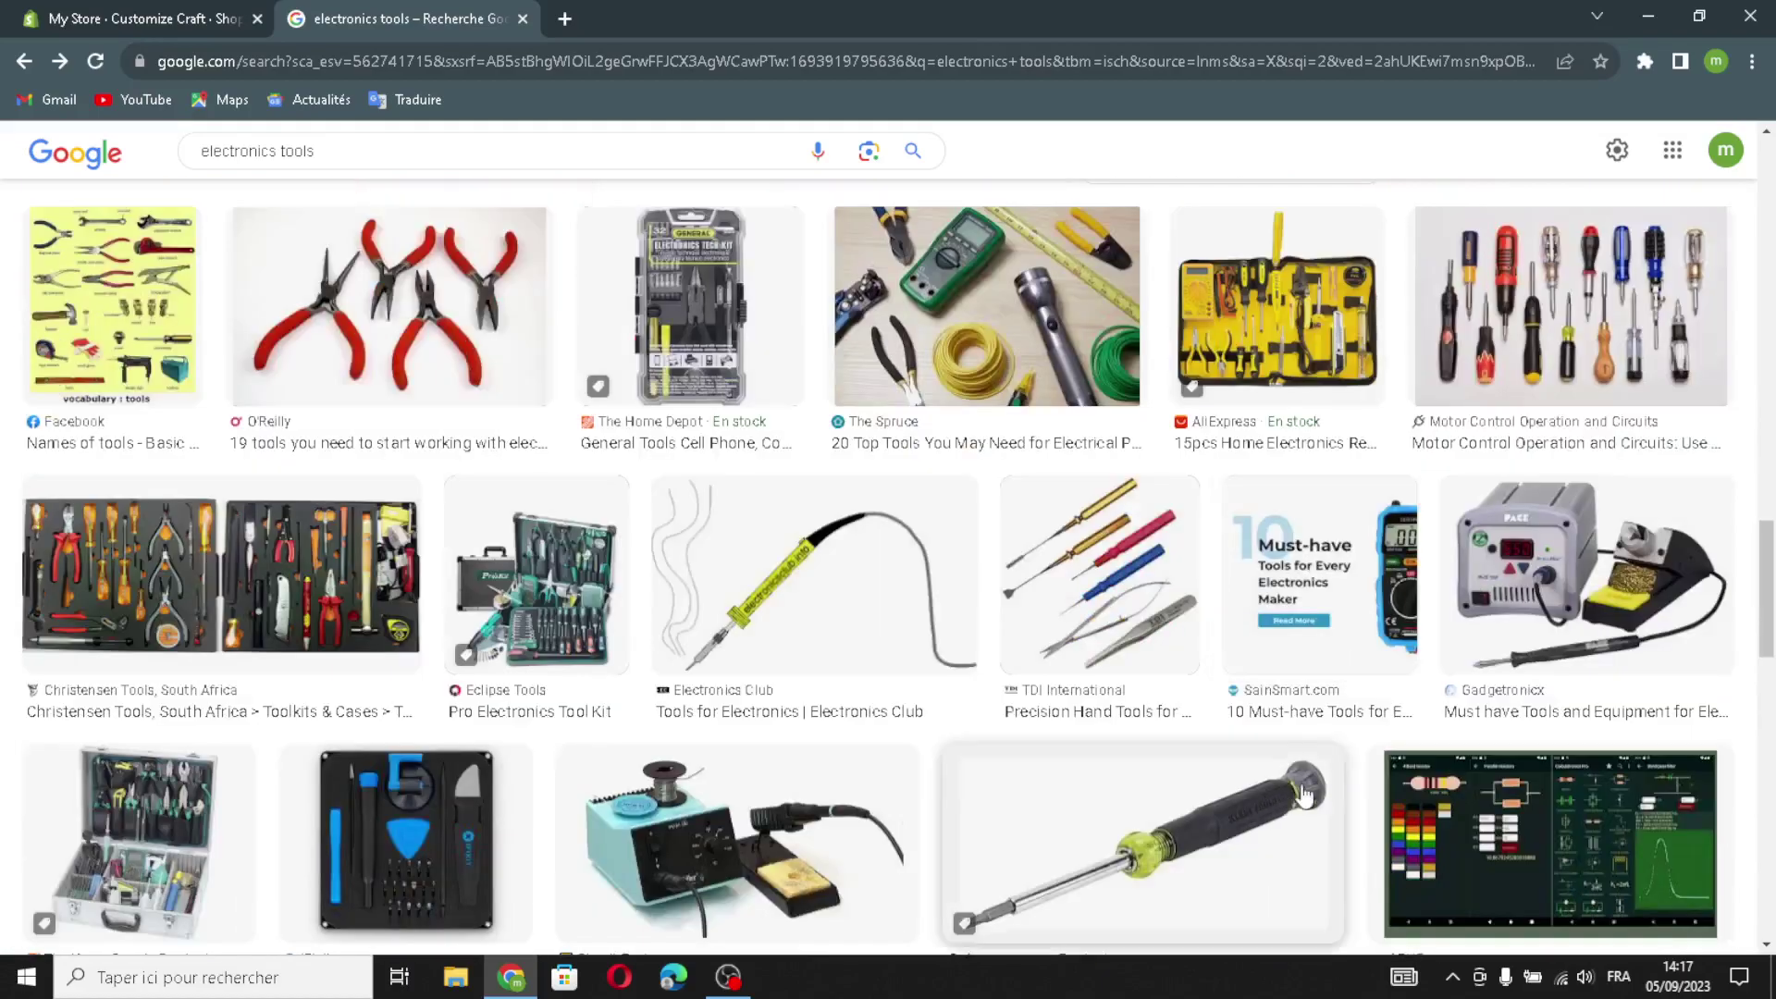
pyautogui.scroll(-6, 723, 775)
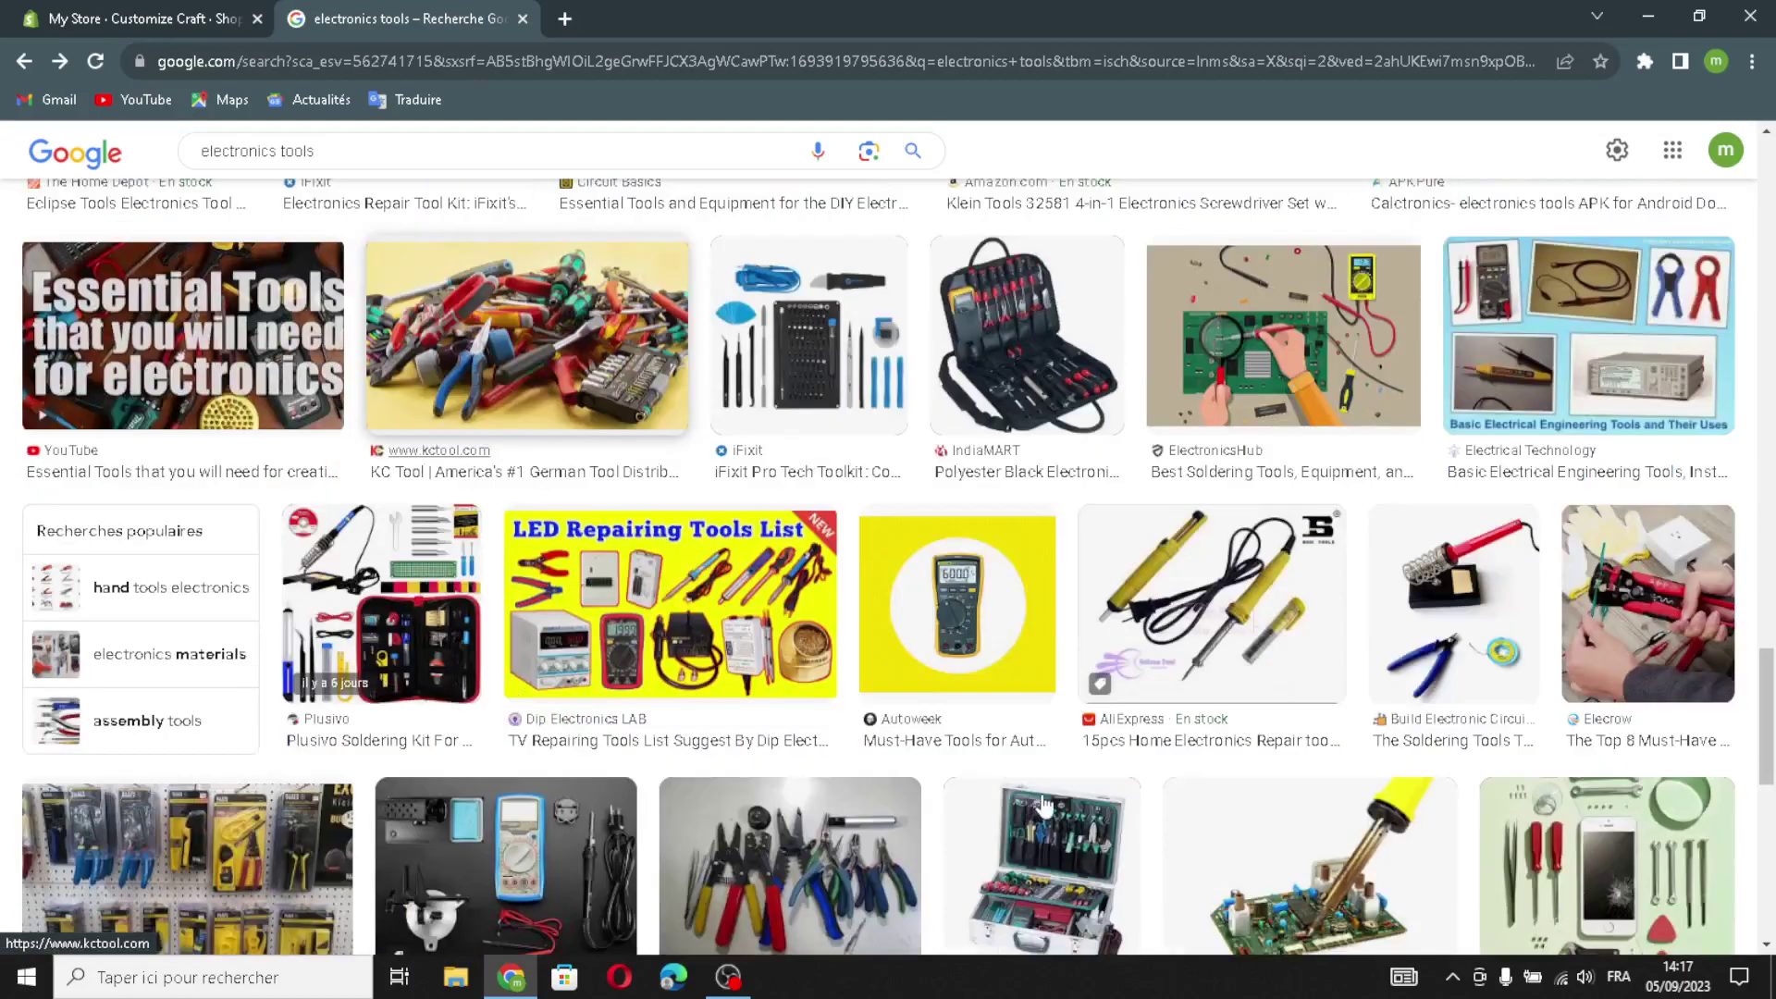
pyautogui.scroll(-10, 1044, 804)
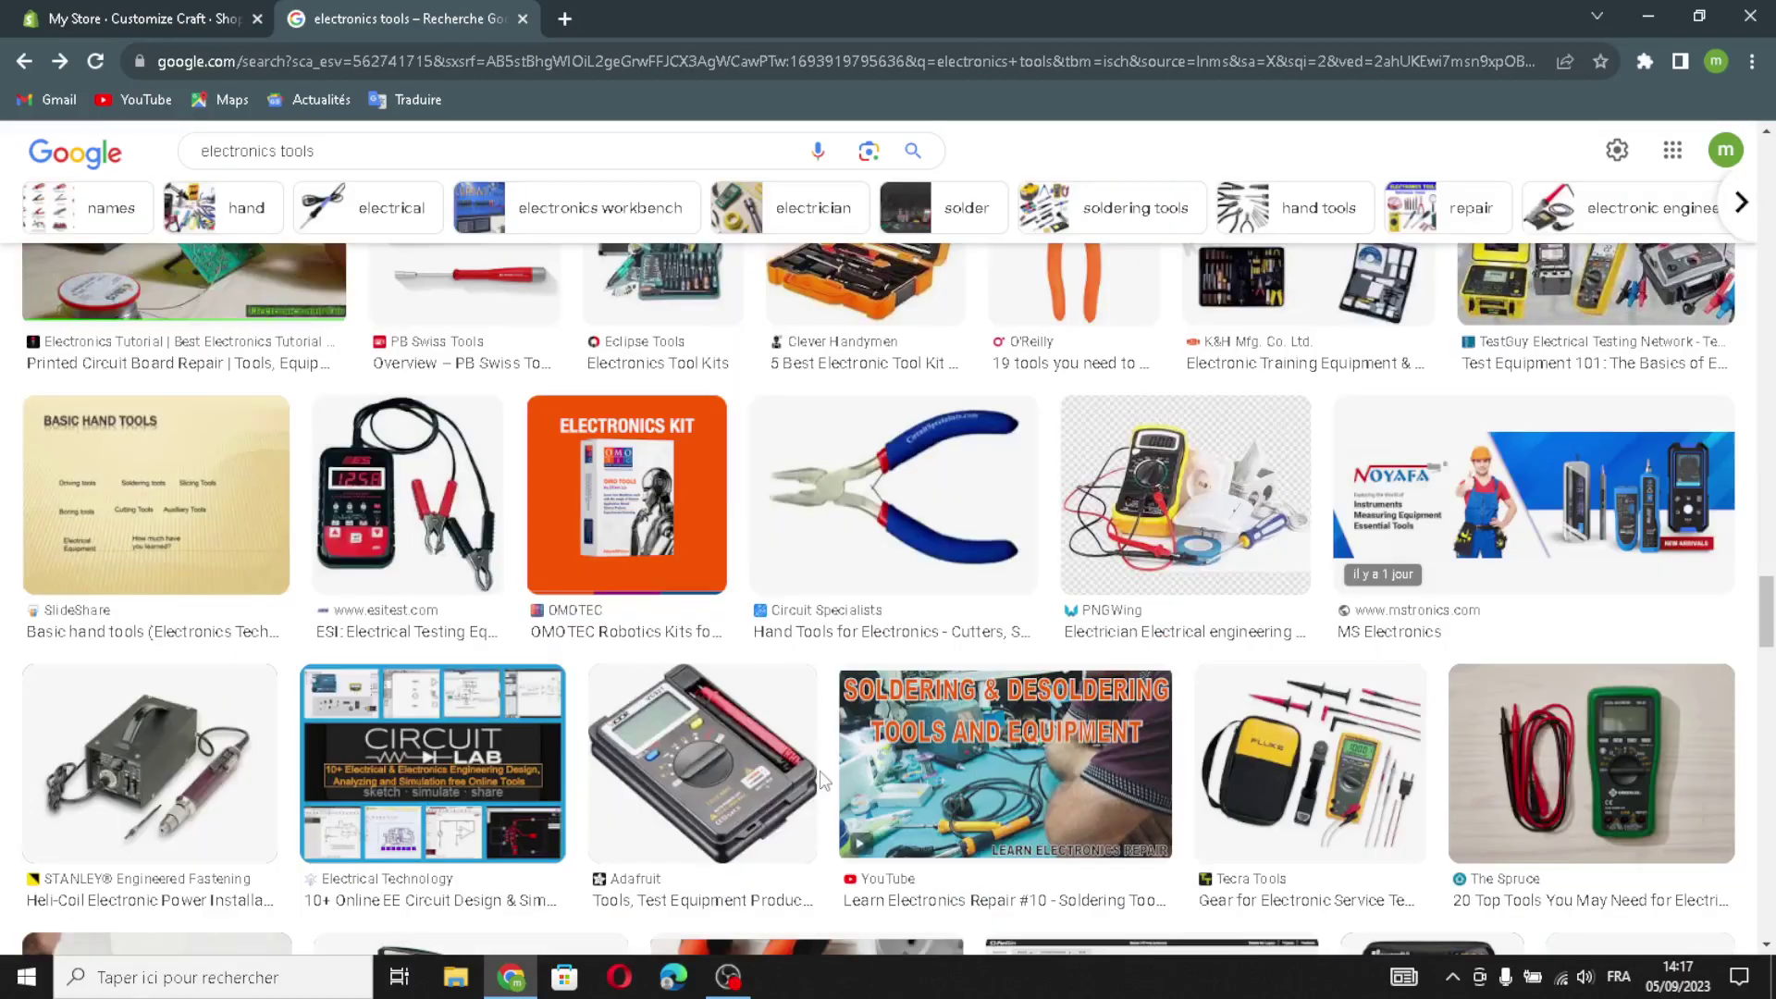
pyautogui.moveTo(1473, 547); pyautogui.dragTo(401, 20)
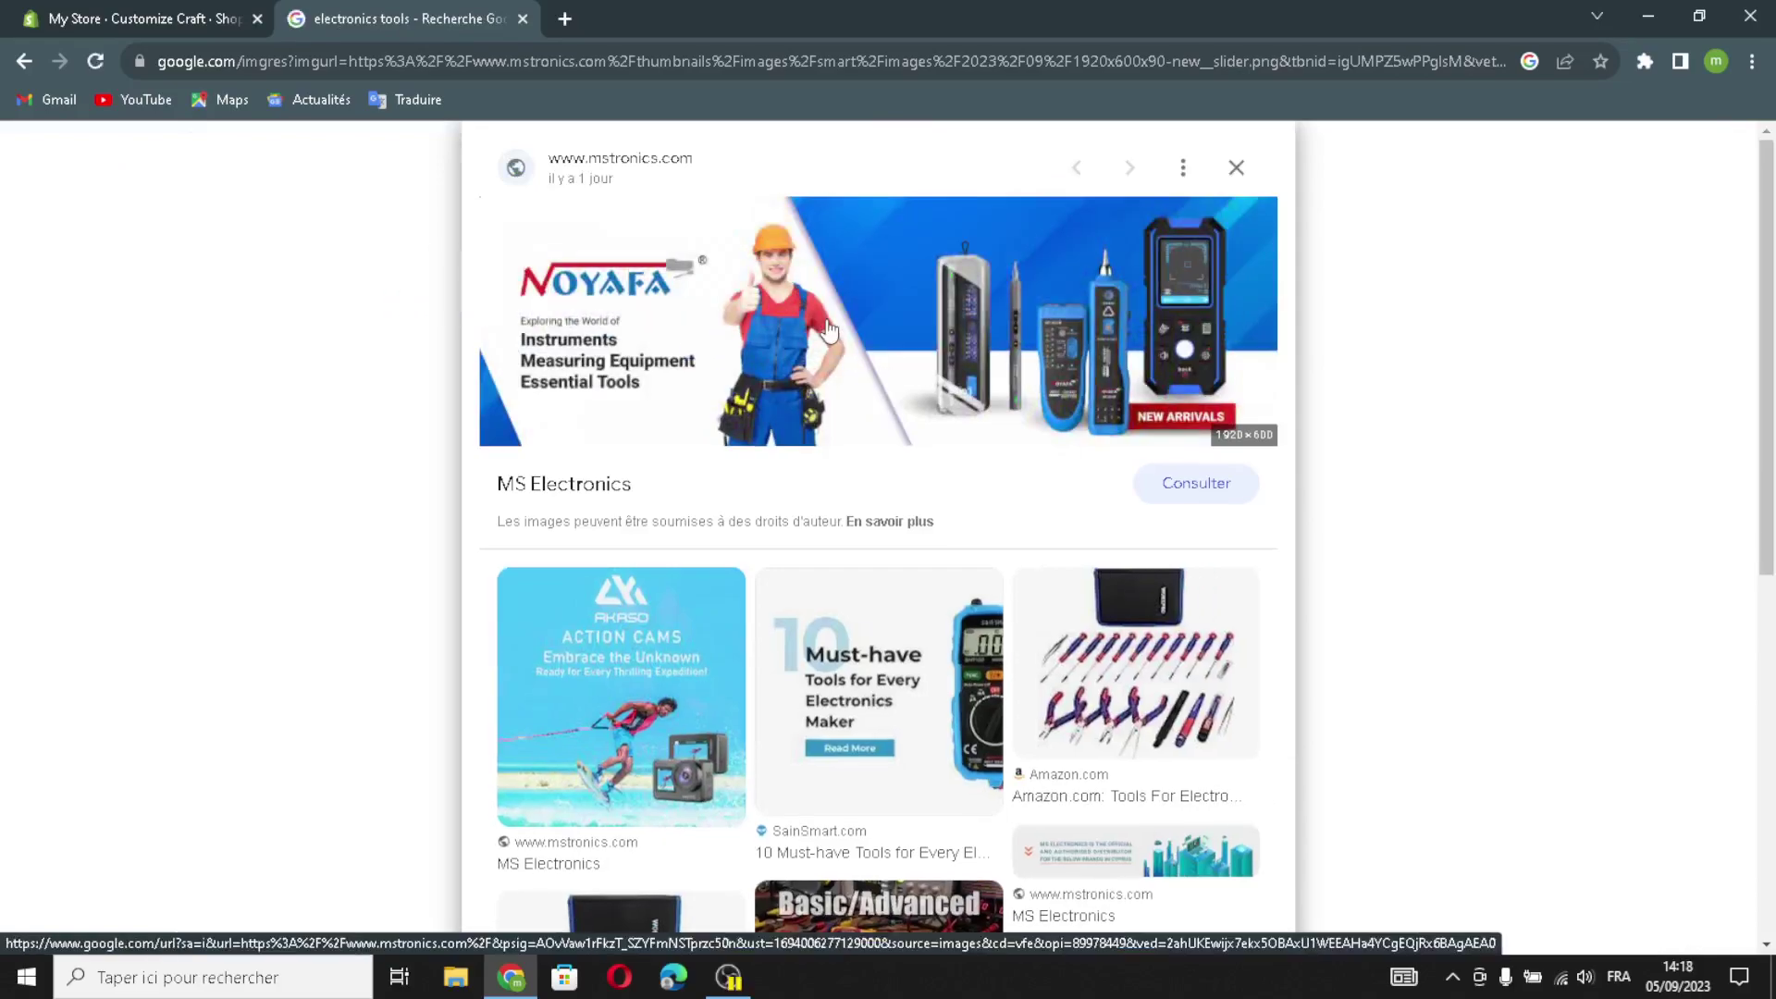
pyautogui.moveTo(836, 338); pyautogui.dragTo(696, 398)
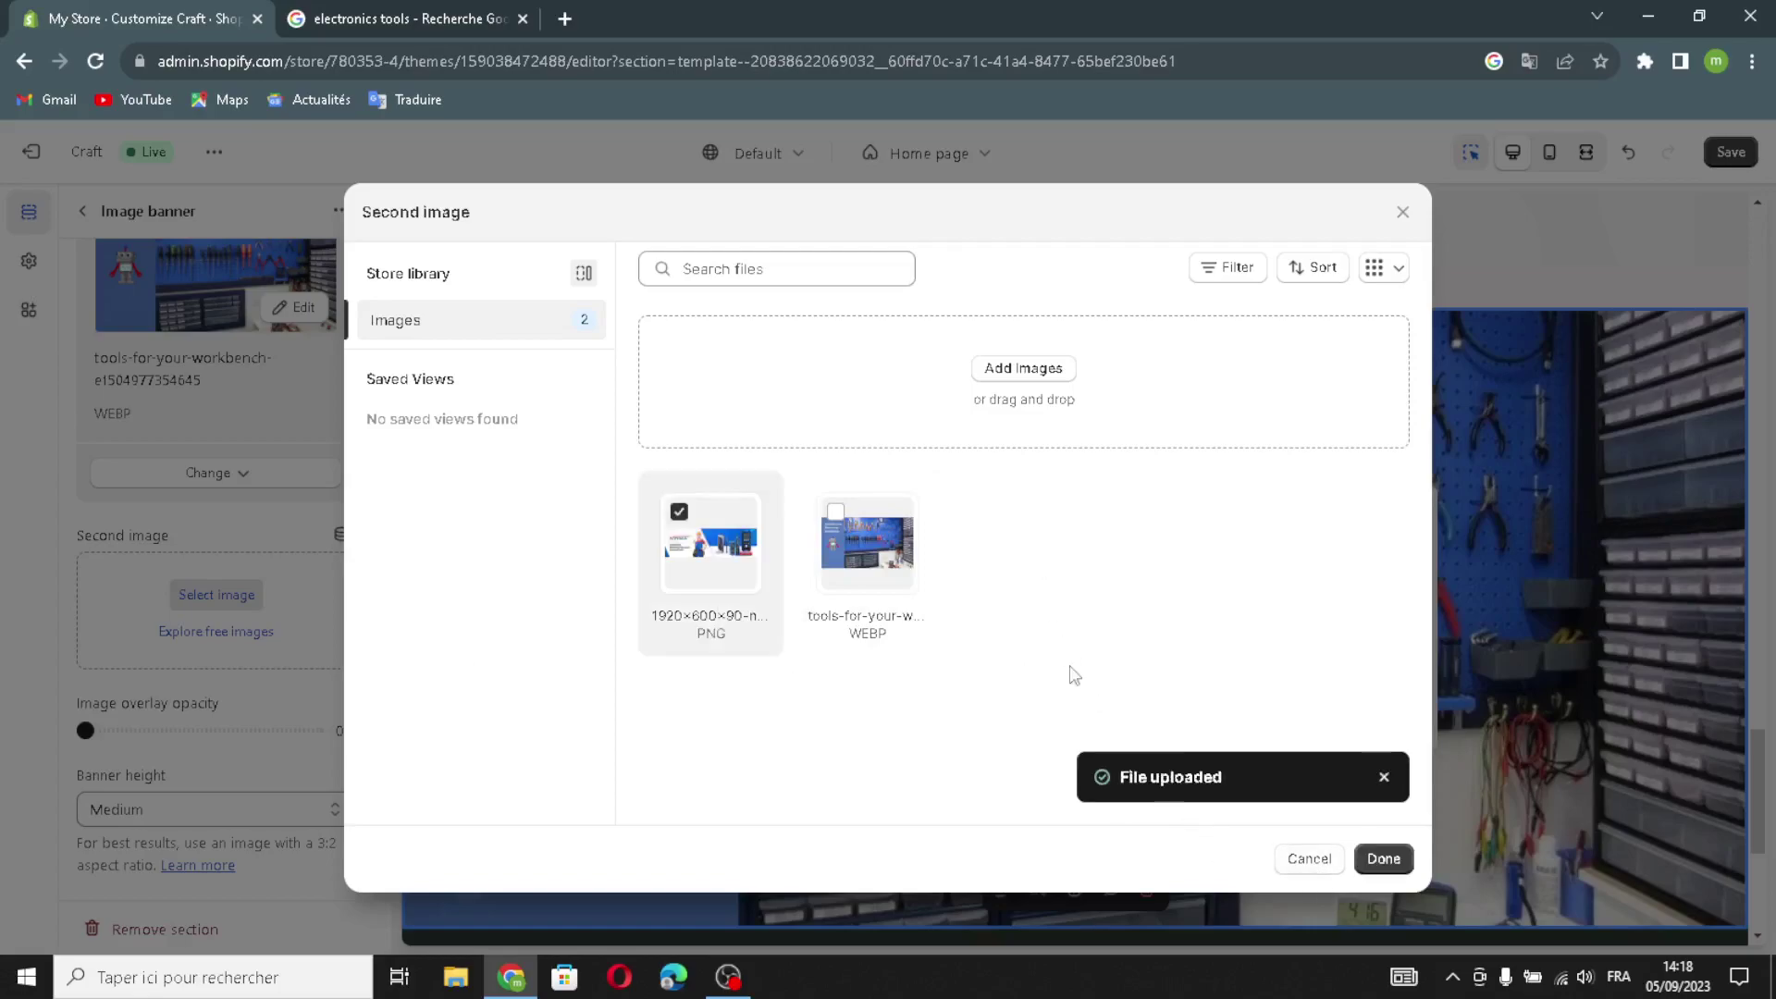
pyautogui.click(1385, 859)
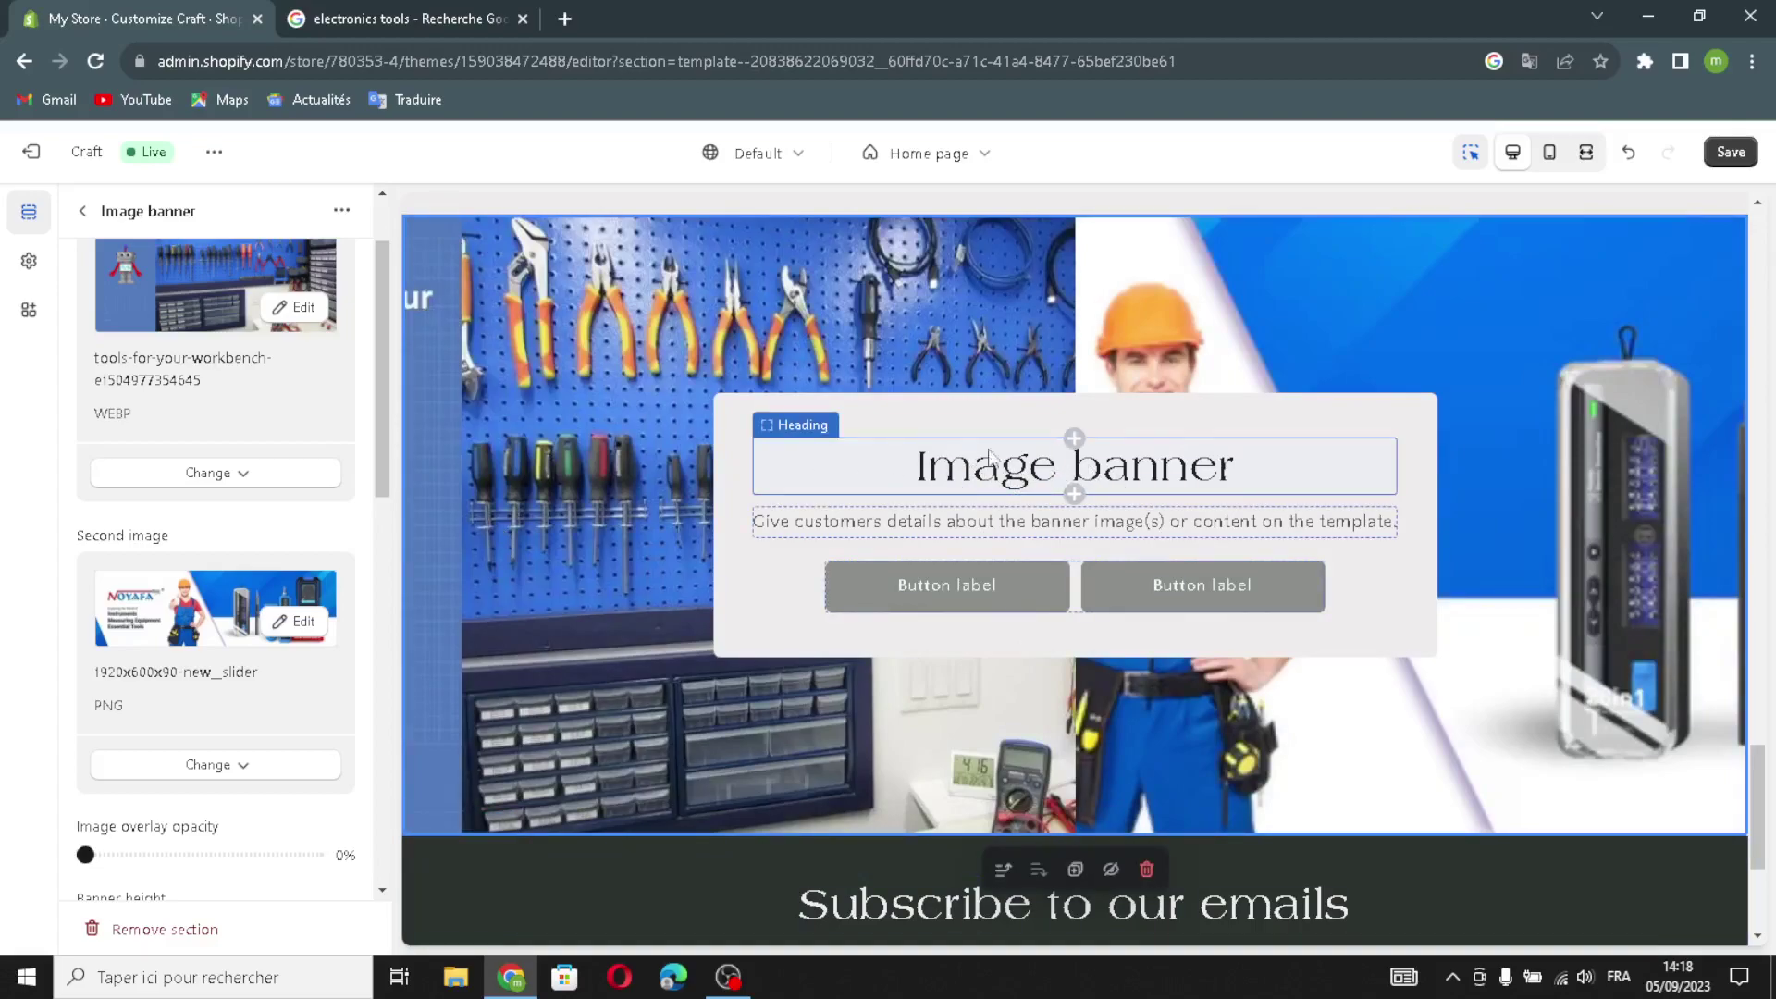
# - Replace the Image banner's heading text with "electronics store"
pyautogui.click(1073, 468)
pyautogui.tripleClick(159, 359)
pyautogui.moveTo(222, 359); pyautogui.dragTo(55, 356)
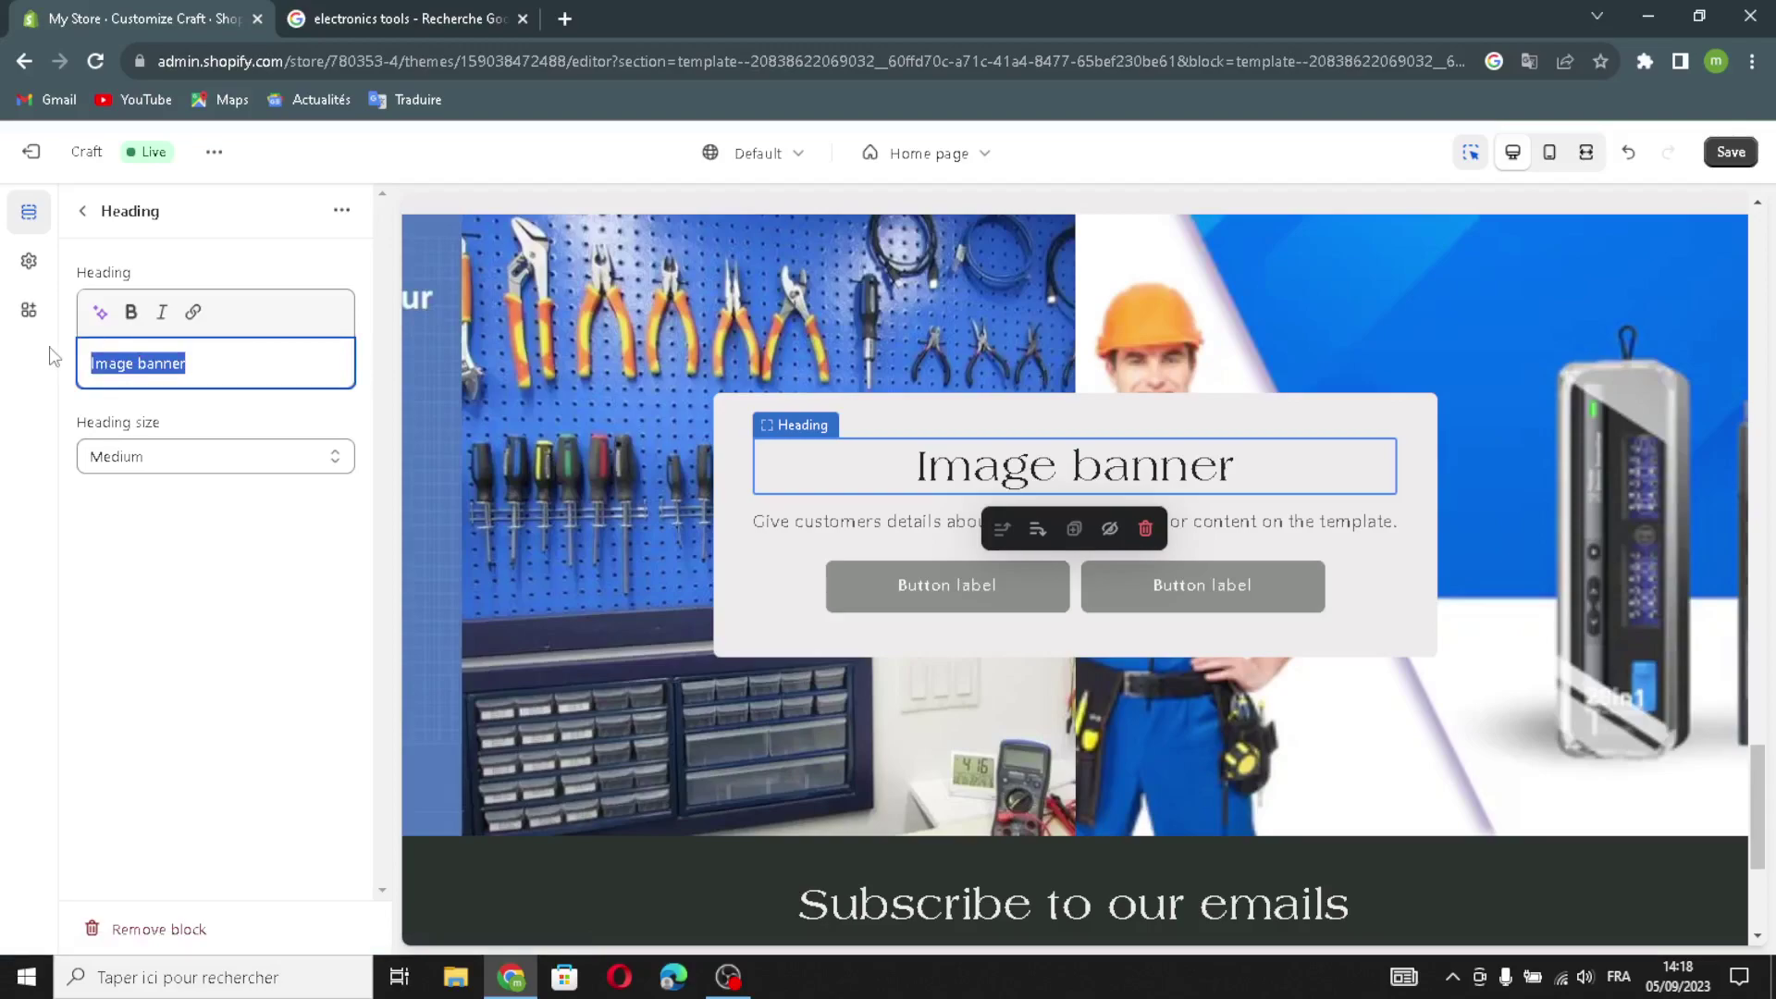
pyautogui.write('el')
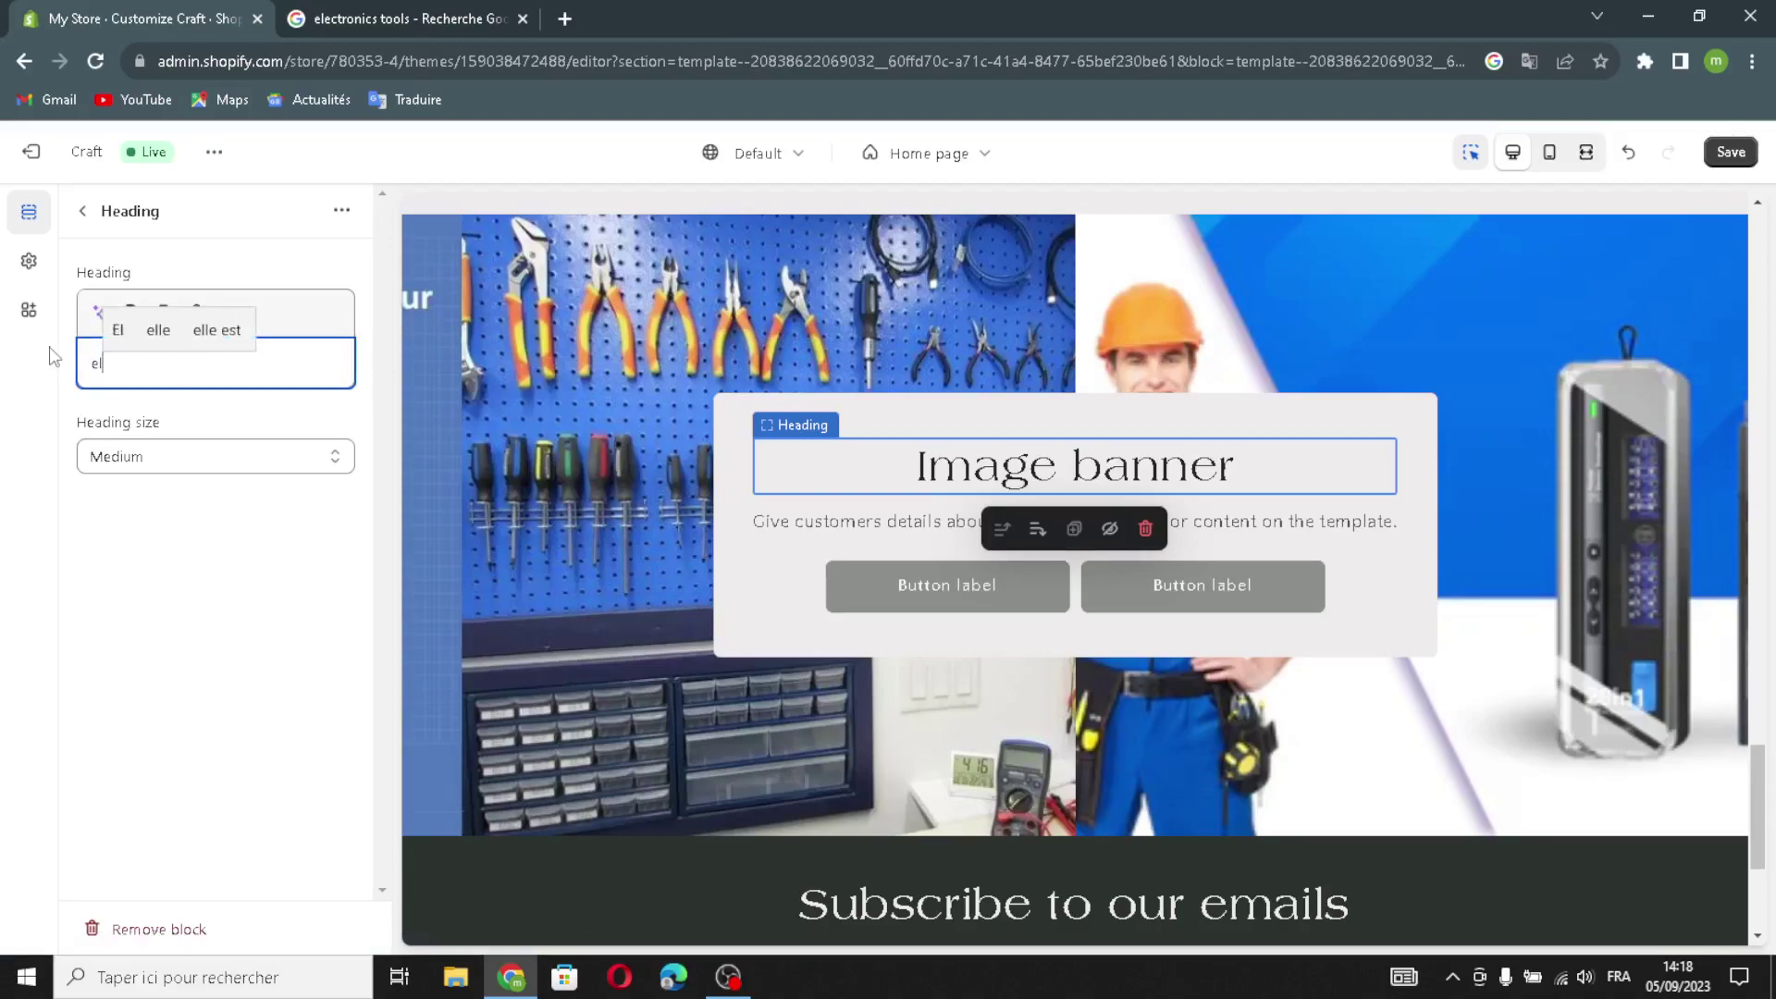
pyautogui.write('ectron,')
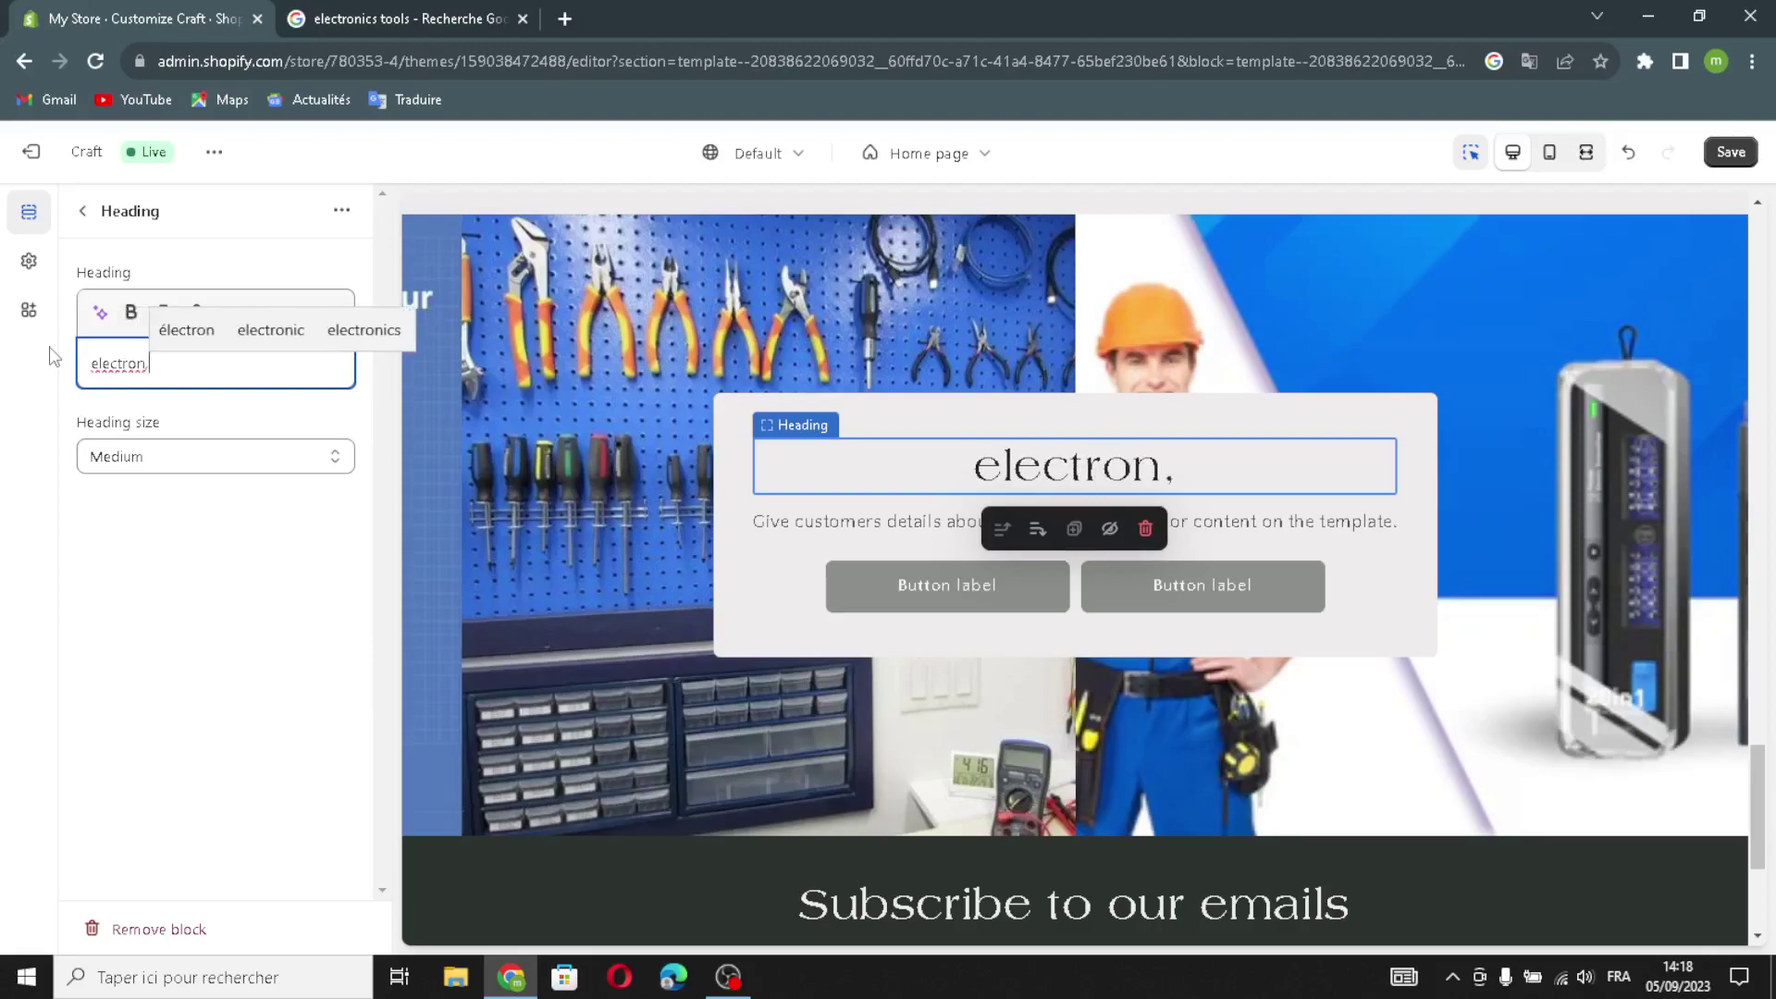
pyautogui.press('BackSpace')
pyautogui.write('ic')
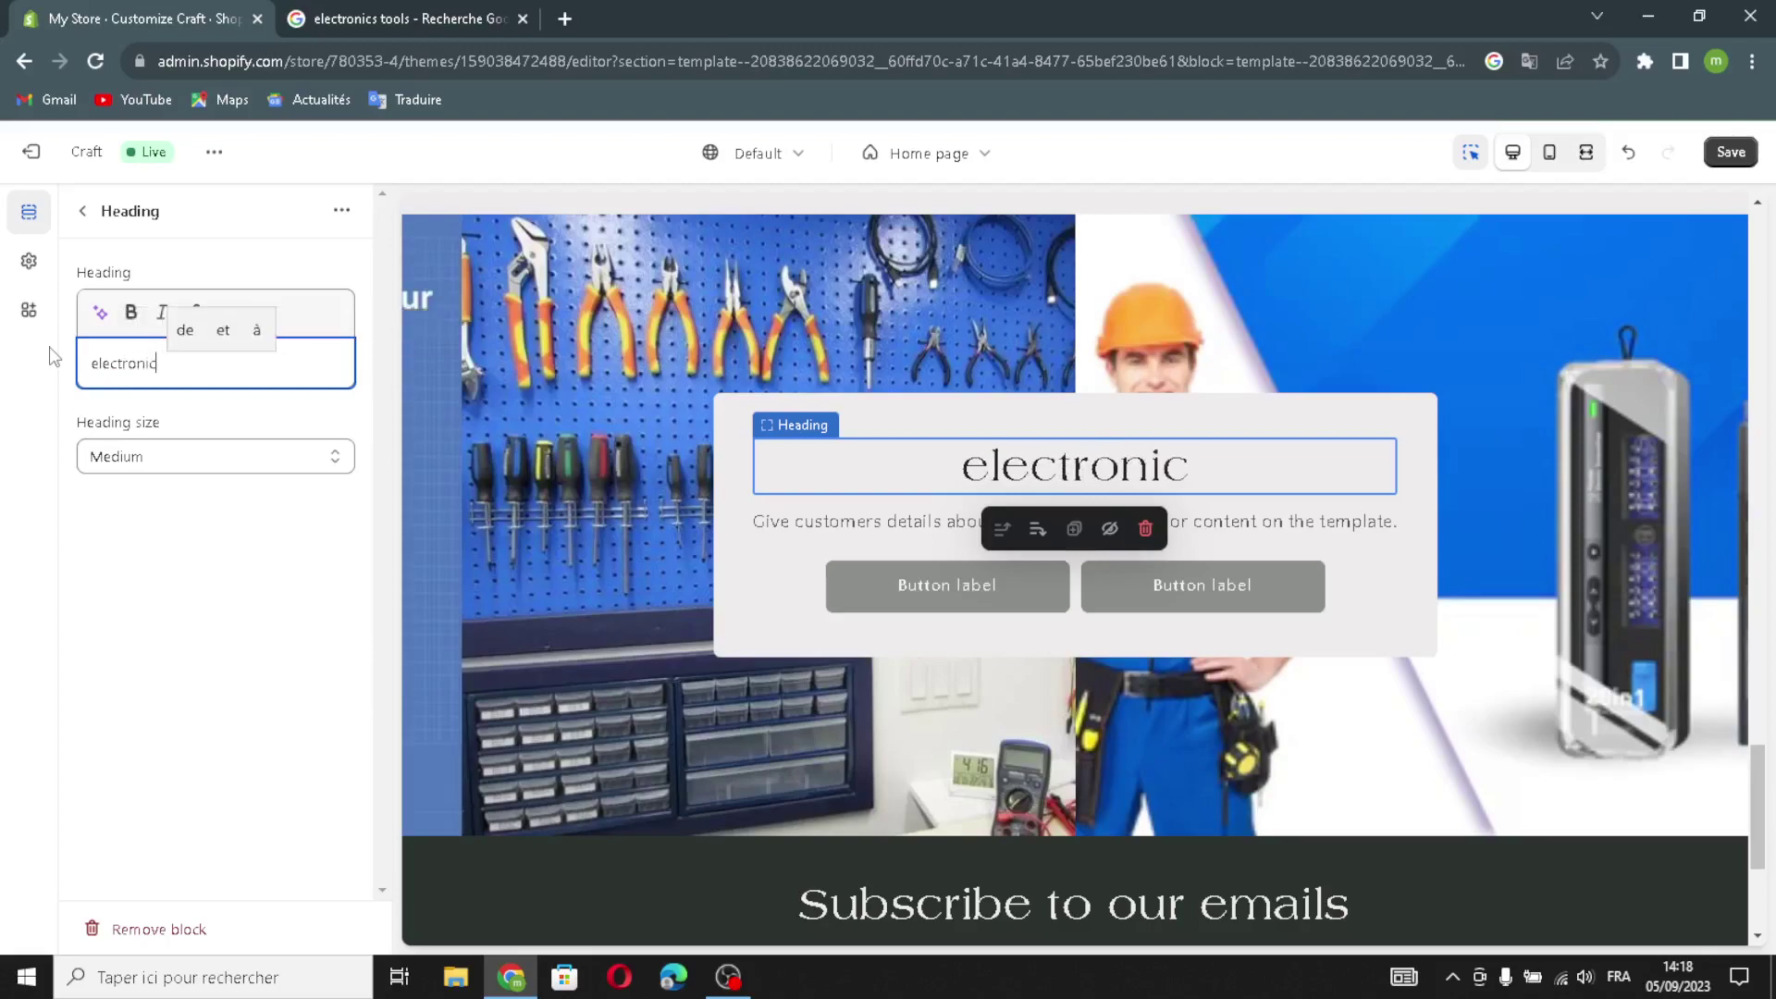
pyautogui.write('s store')
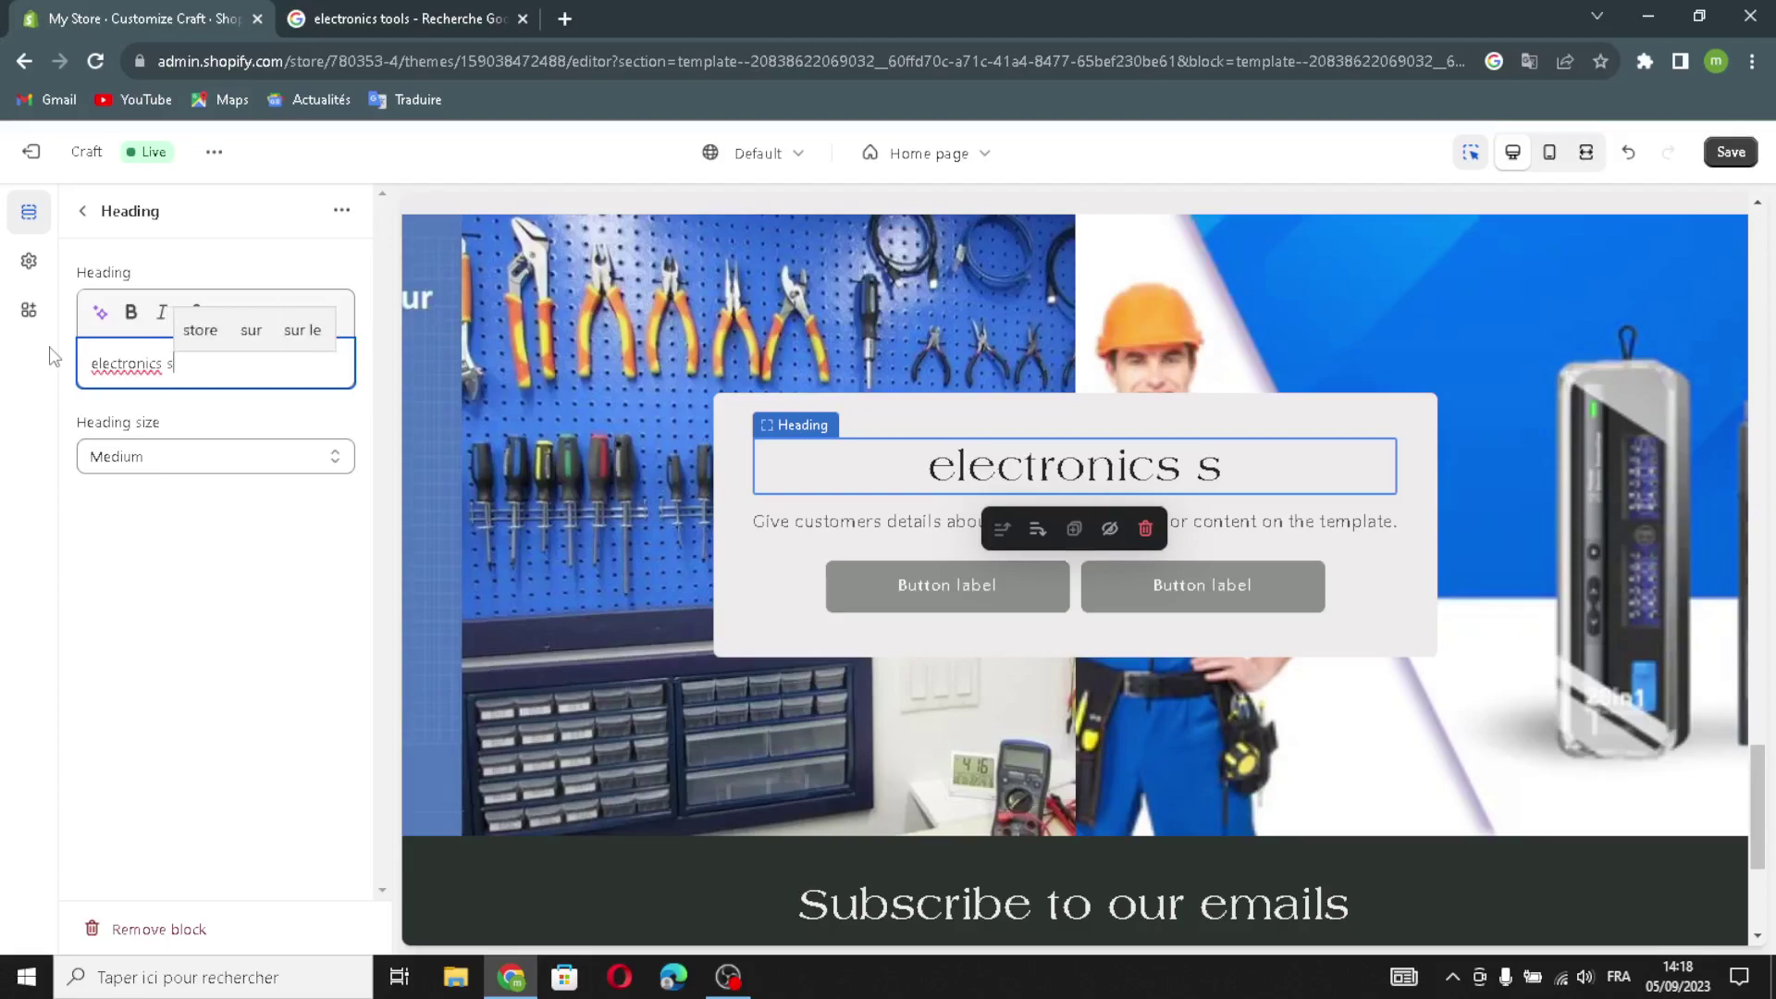